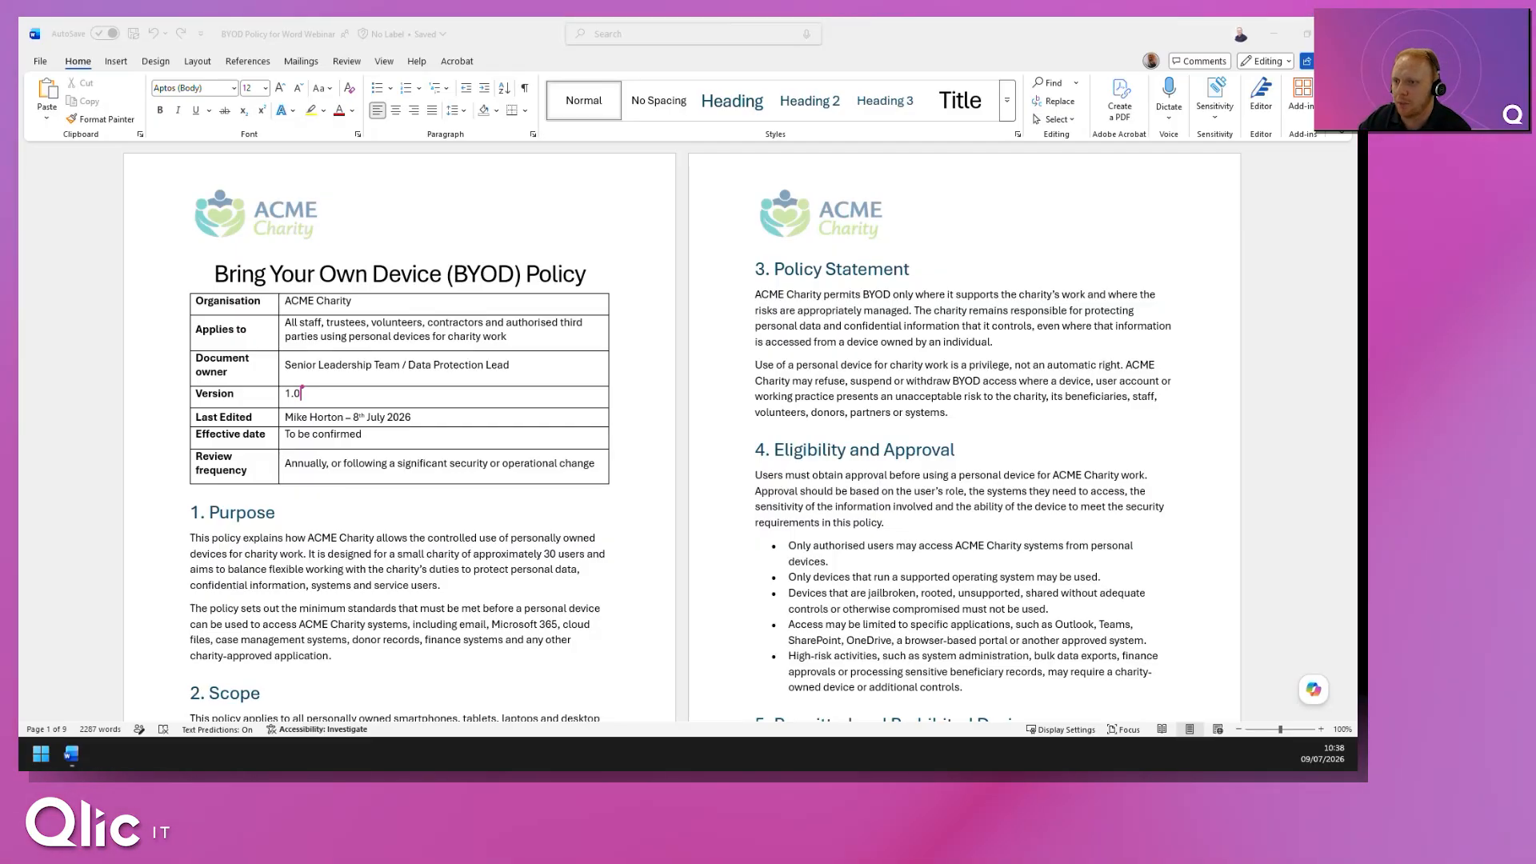
click(1061, 54)
mouse_move(1152, 70)
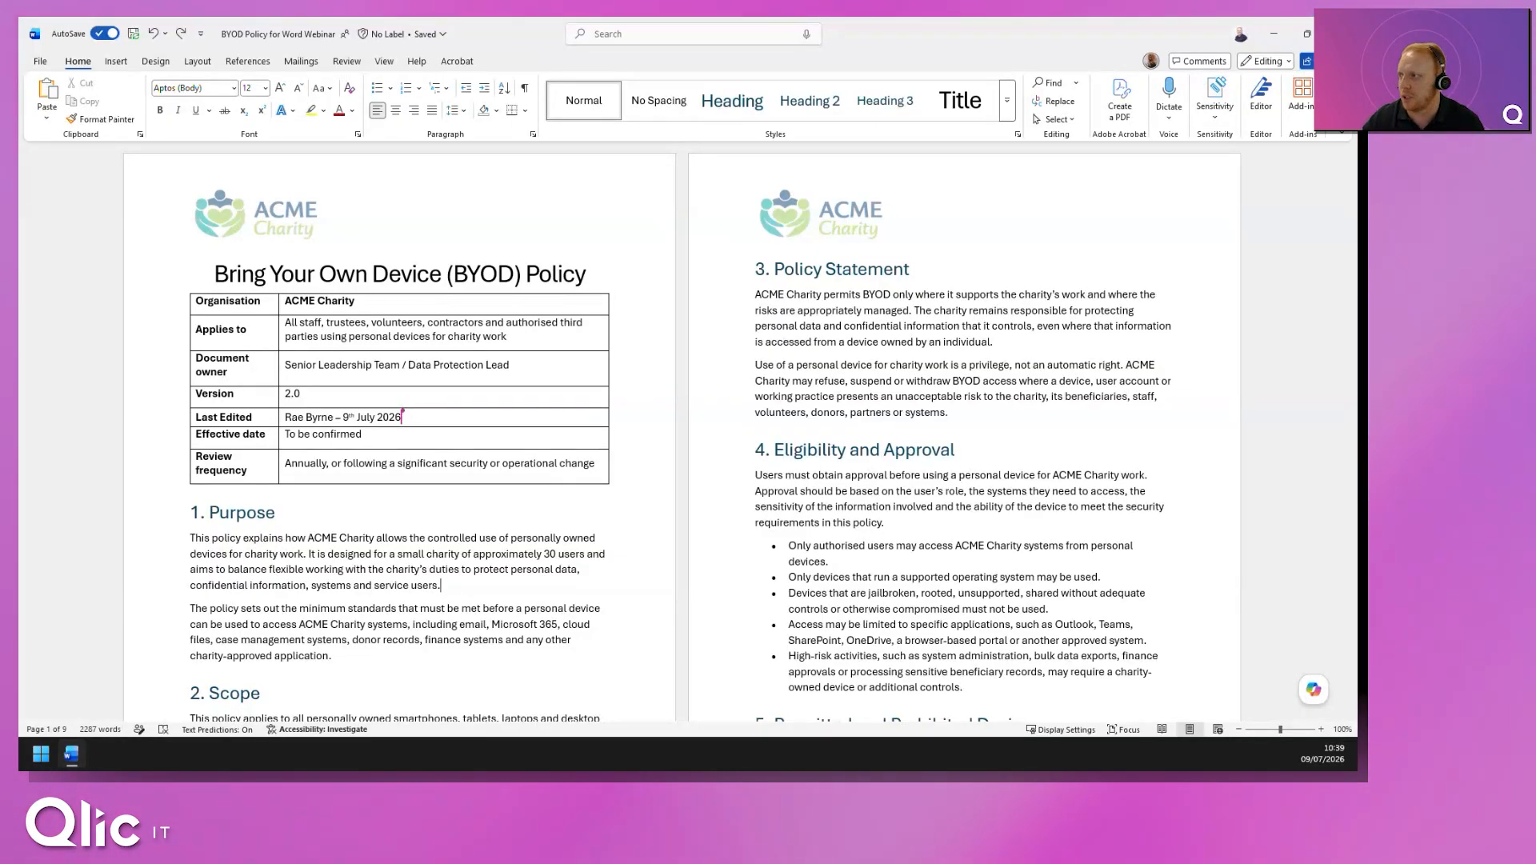
Step: Open sharing for the document and examine the permission levels offered to recipients and the message field
click(1327, 61)
click(1285, 83)
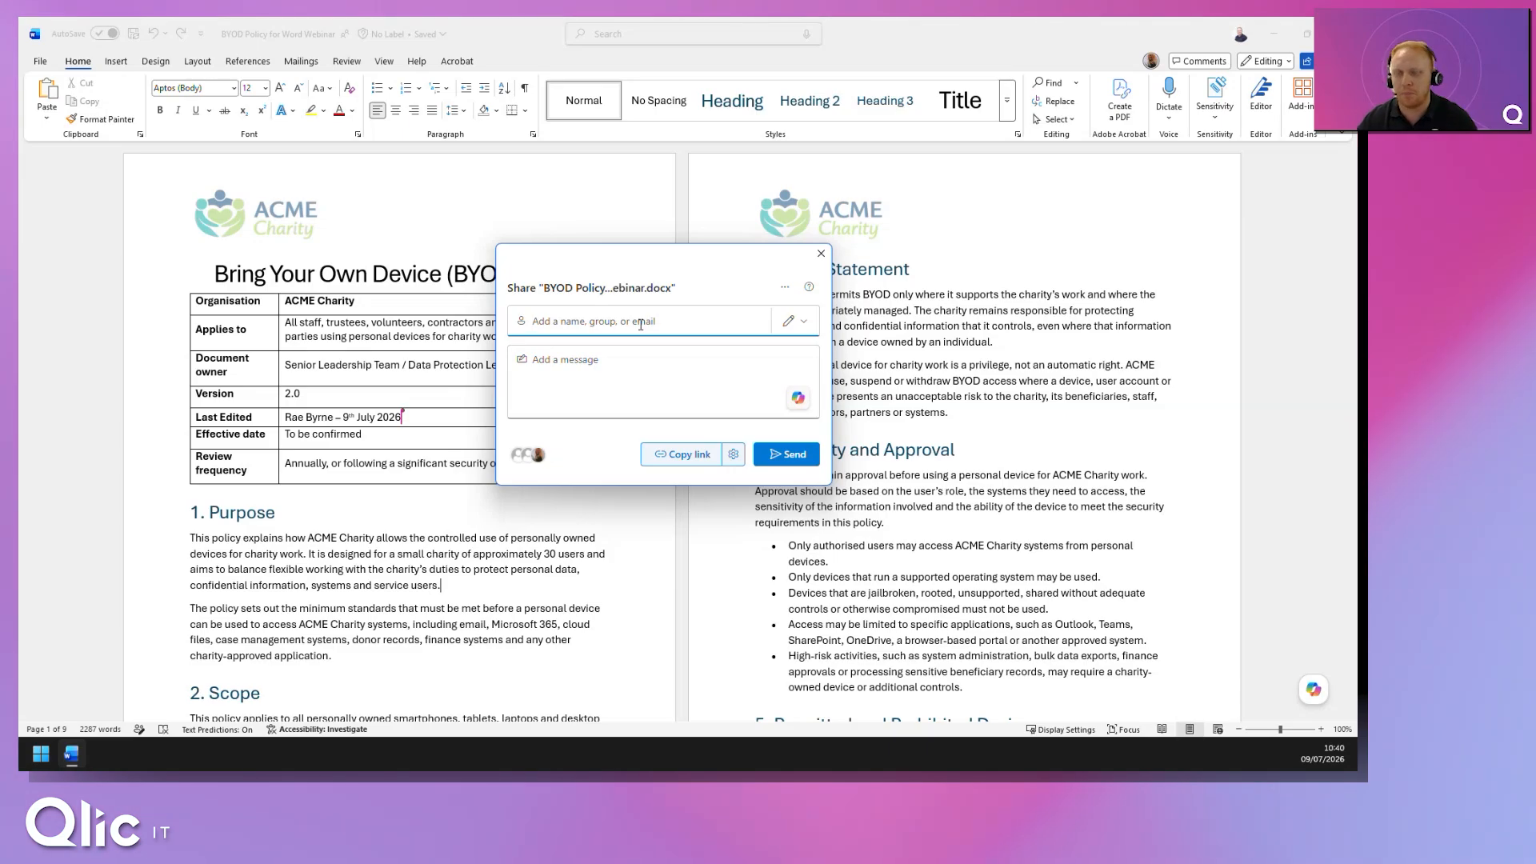
click(813, 322)
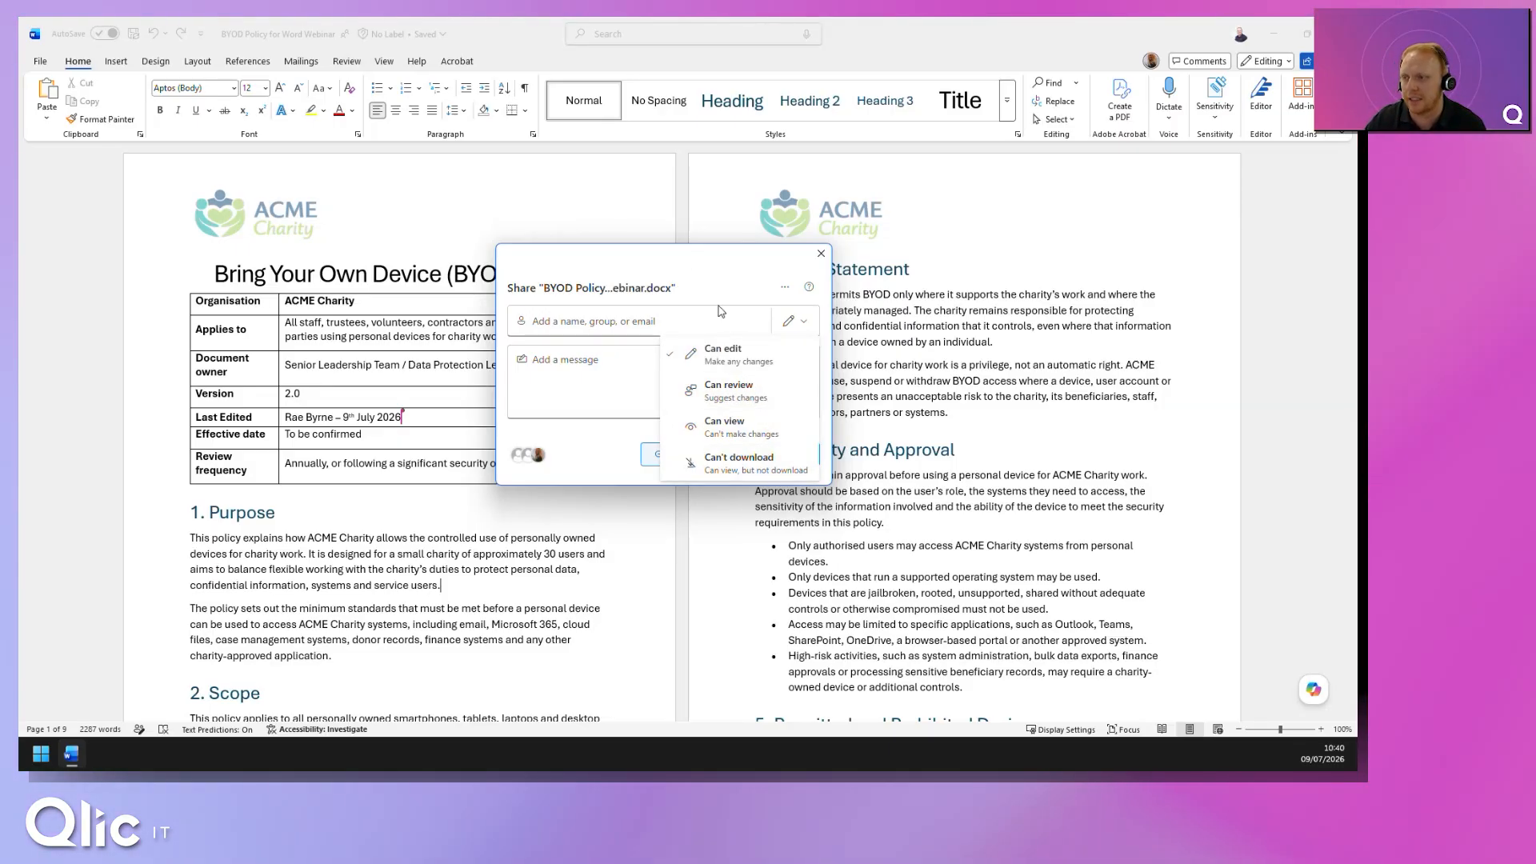
key(Escape)
click(617, 377)
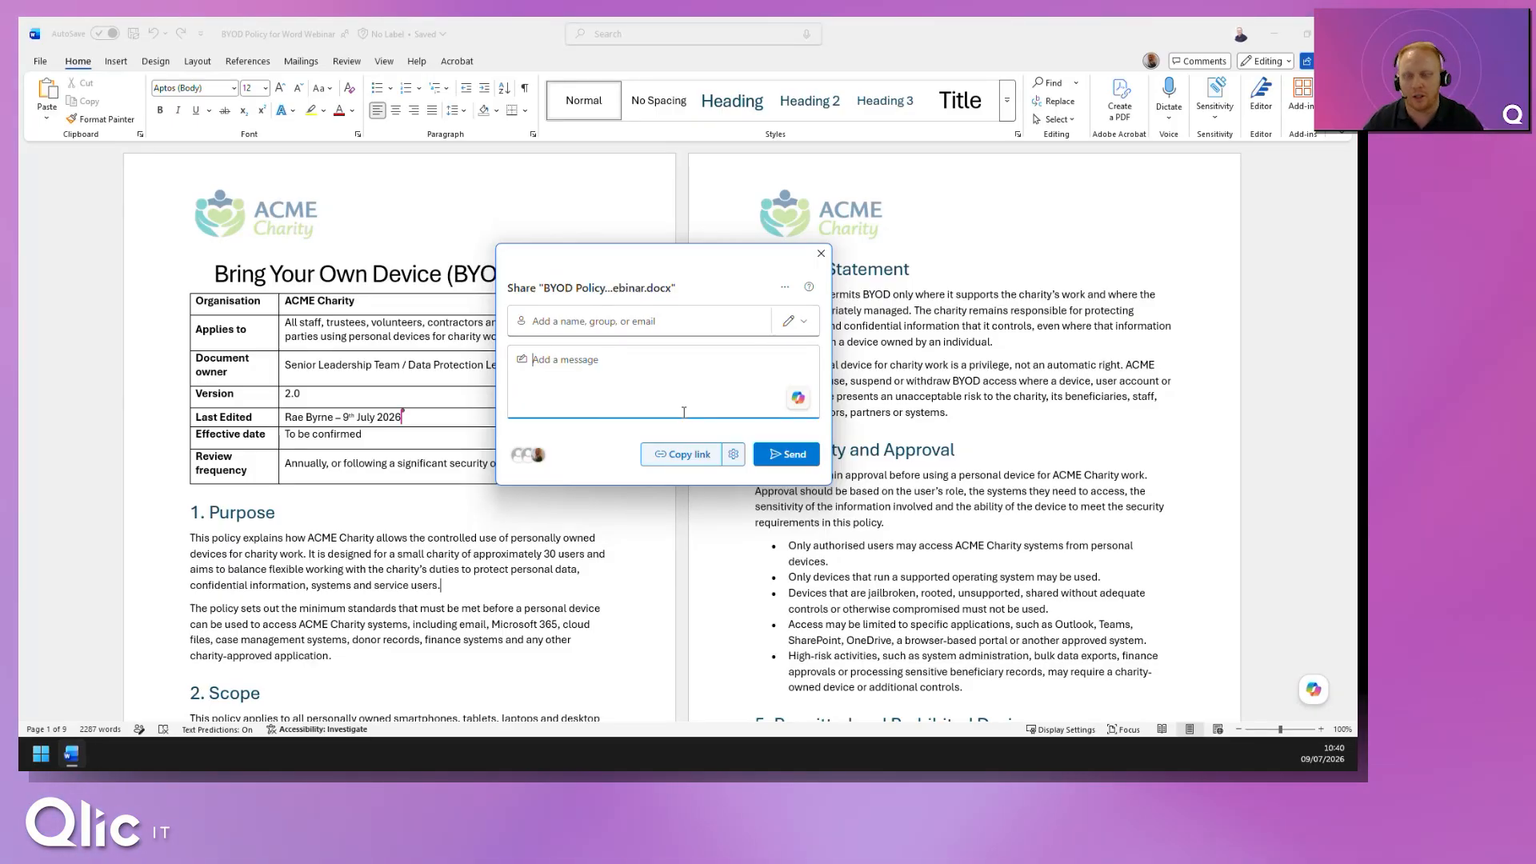
Step: Examine the sharing link's settings for who it works for and its permission levels, and close sharing without applying anything
click(733, 456)
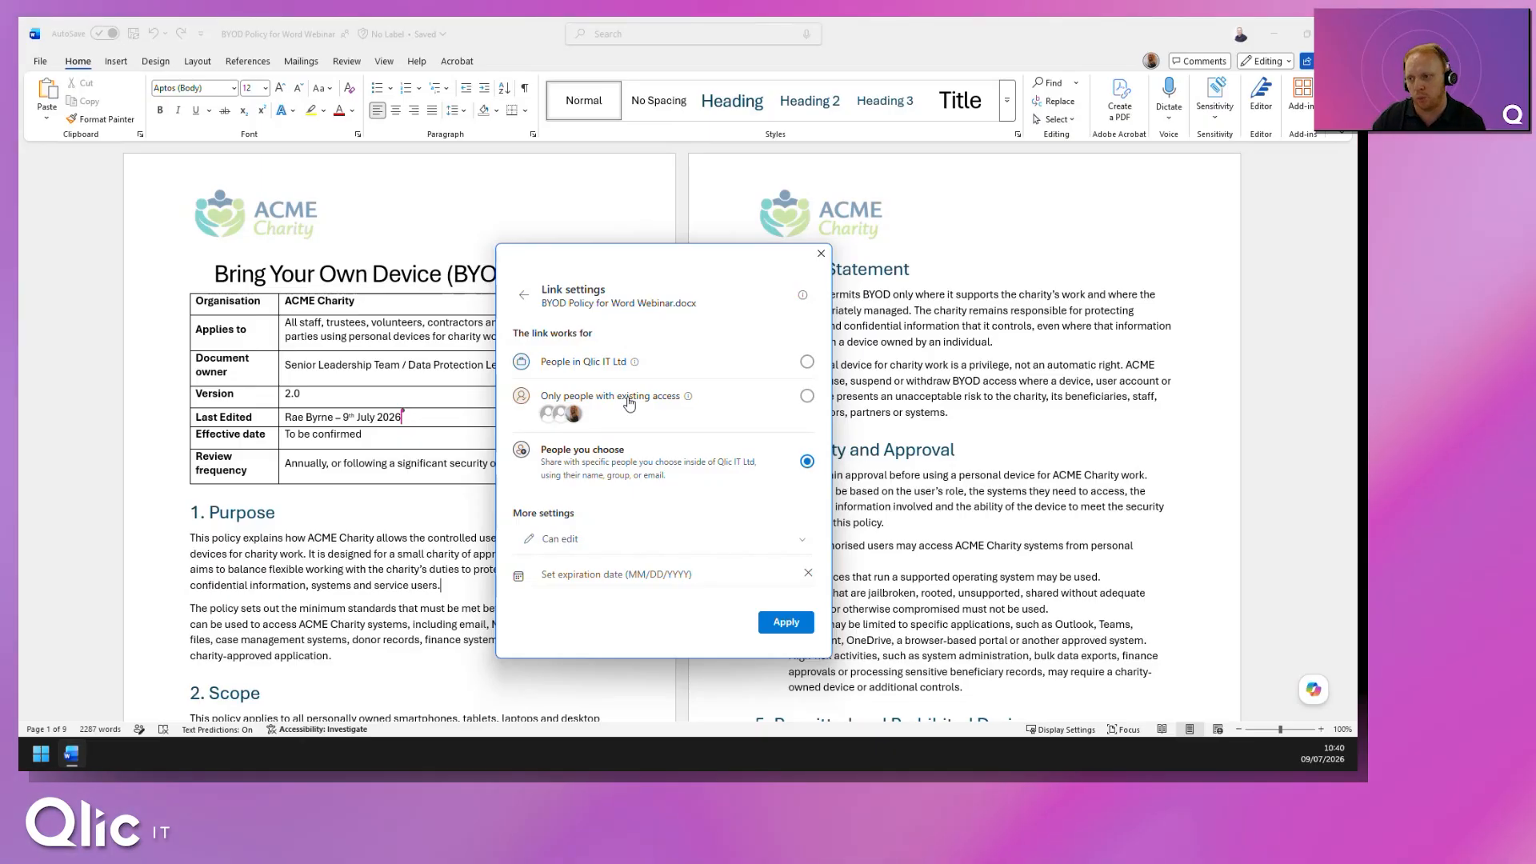
click(801, 546)
scroll(800, 603, down, 2)
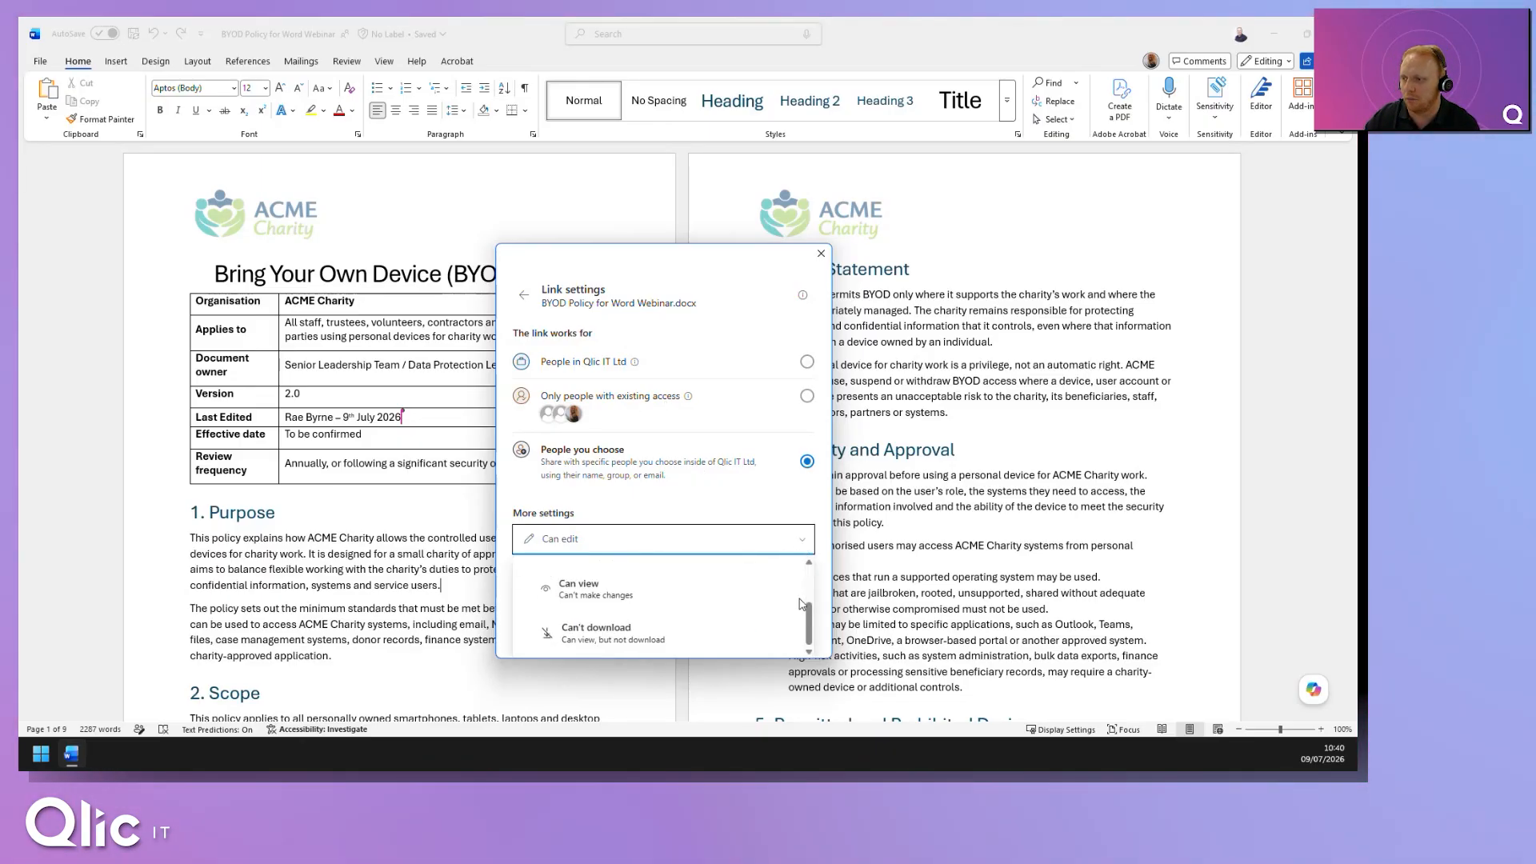
click(802, 544)
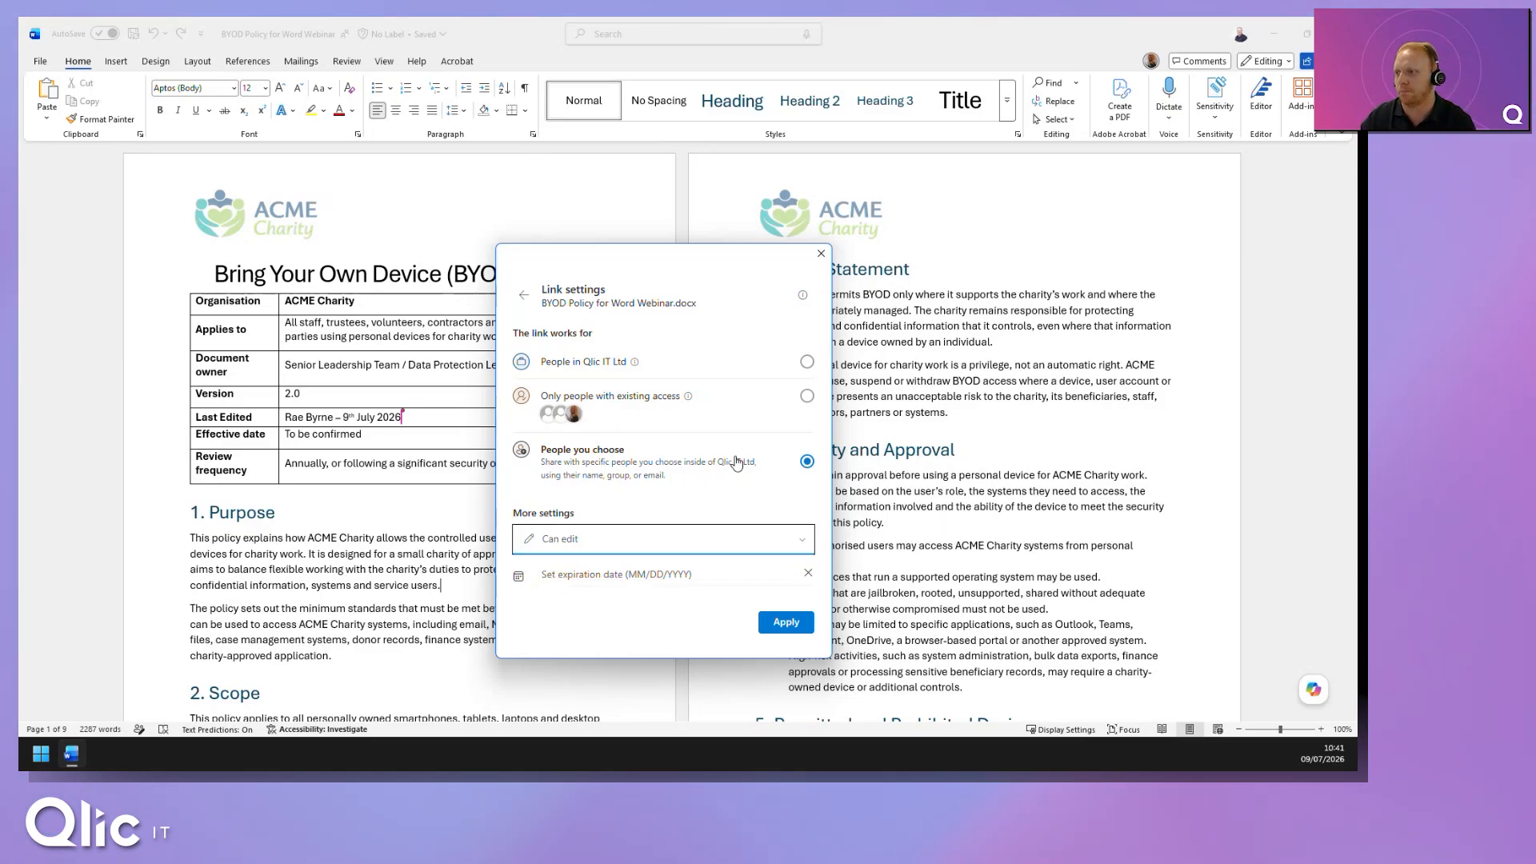
click(821, 253)
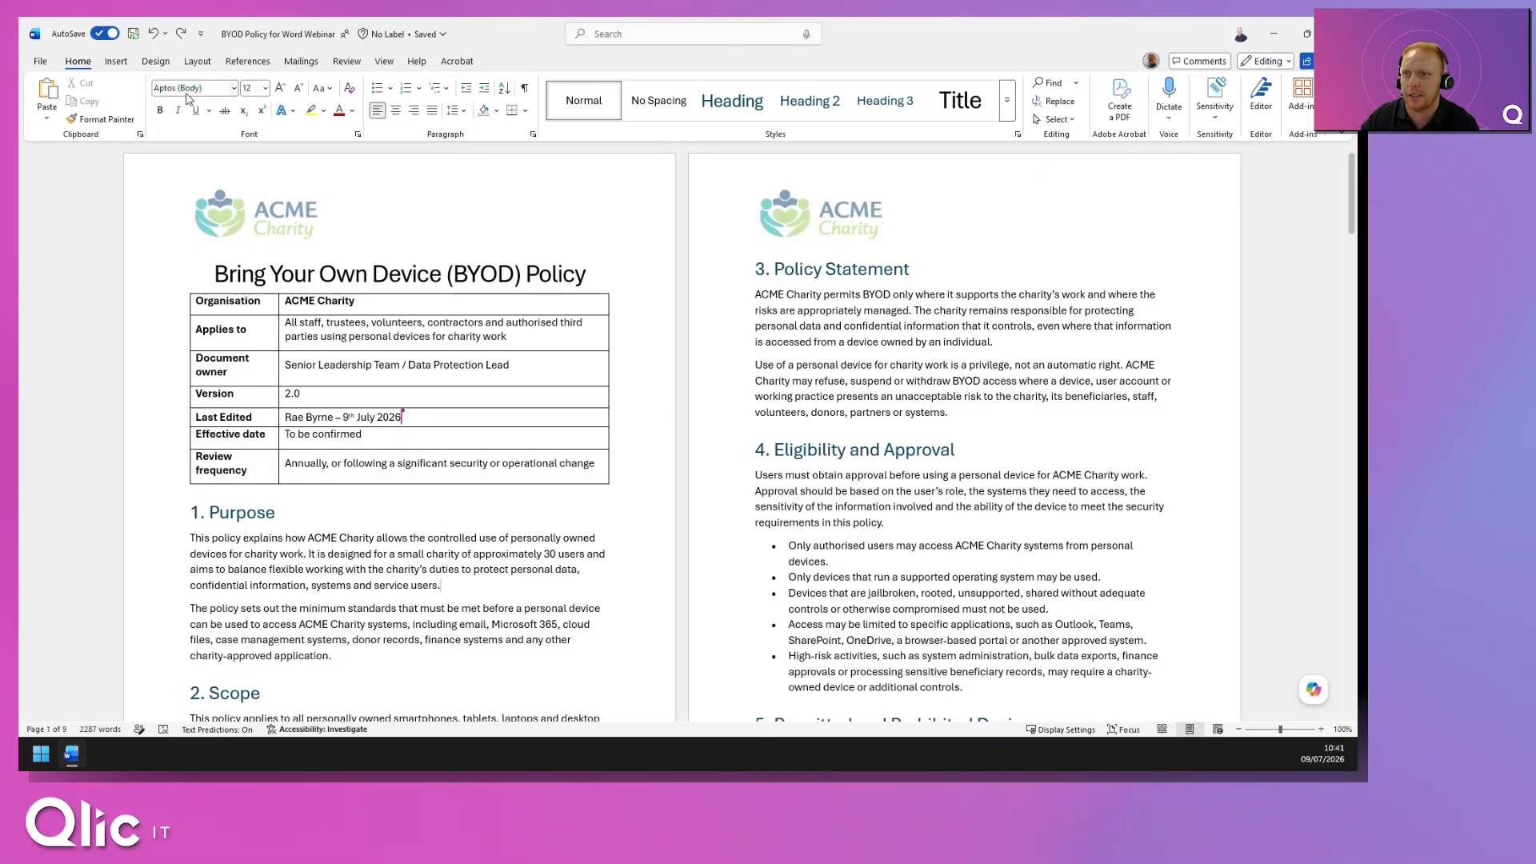
Step: Check the document's info and file details for version history, and open the version history of BYOD Policy for Word Webinar
click(40, 61)
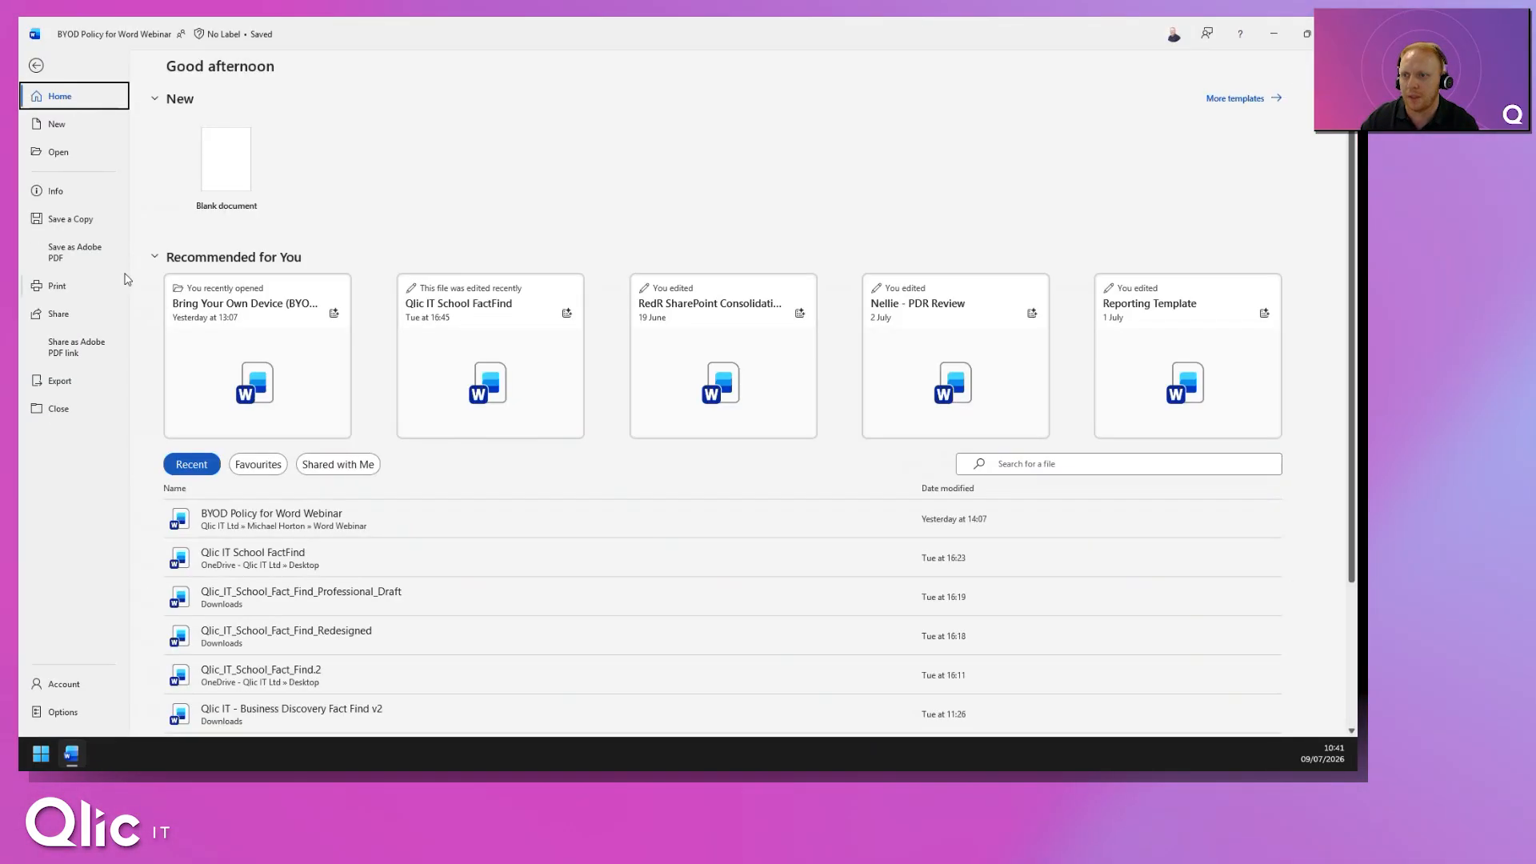
click(68, 196)
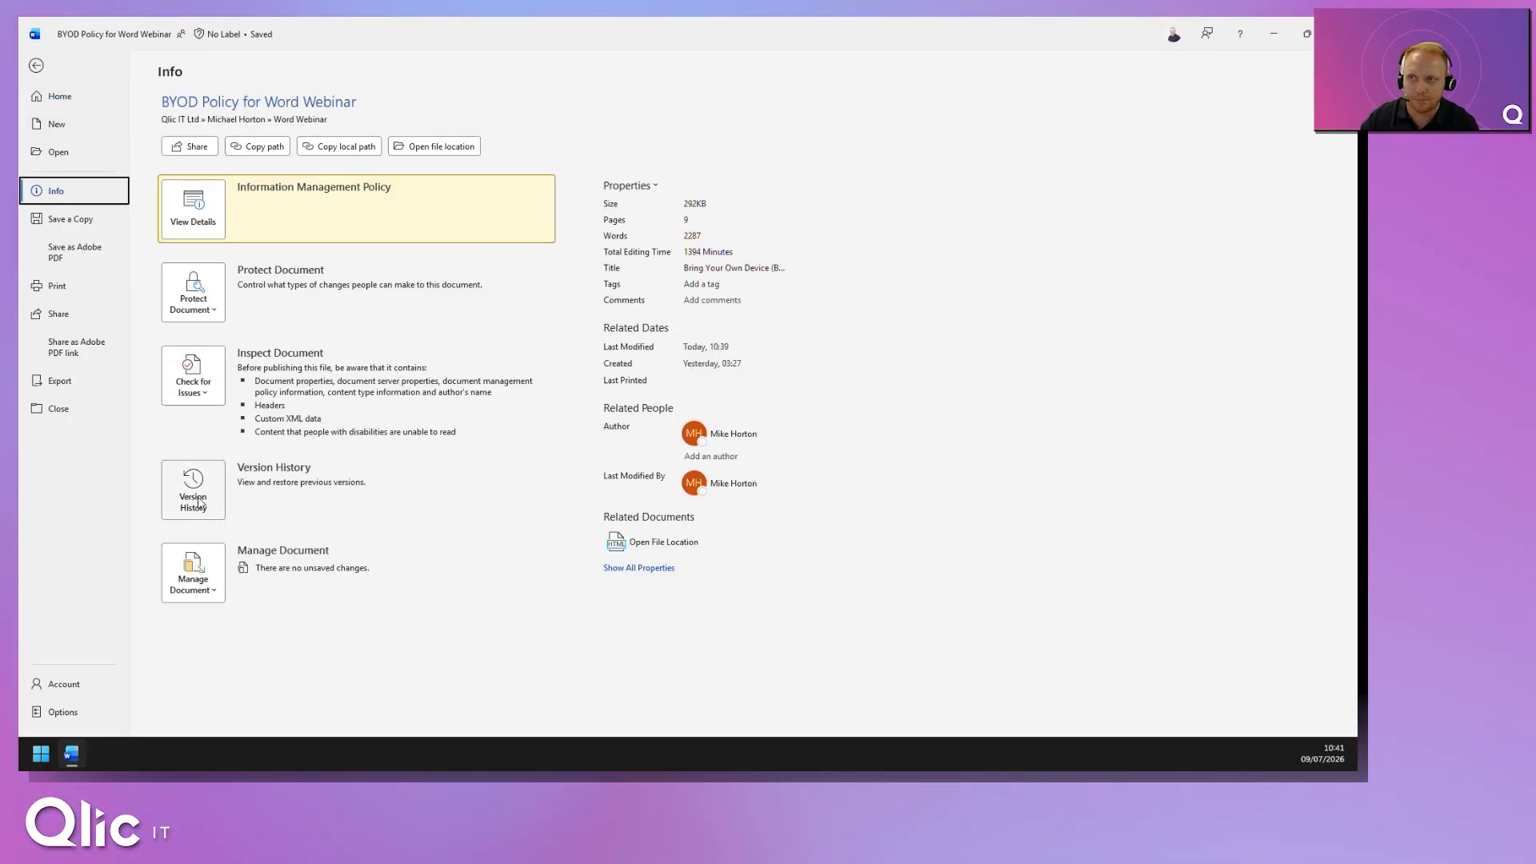
click(39, 66)
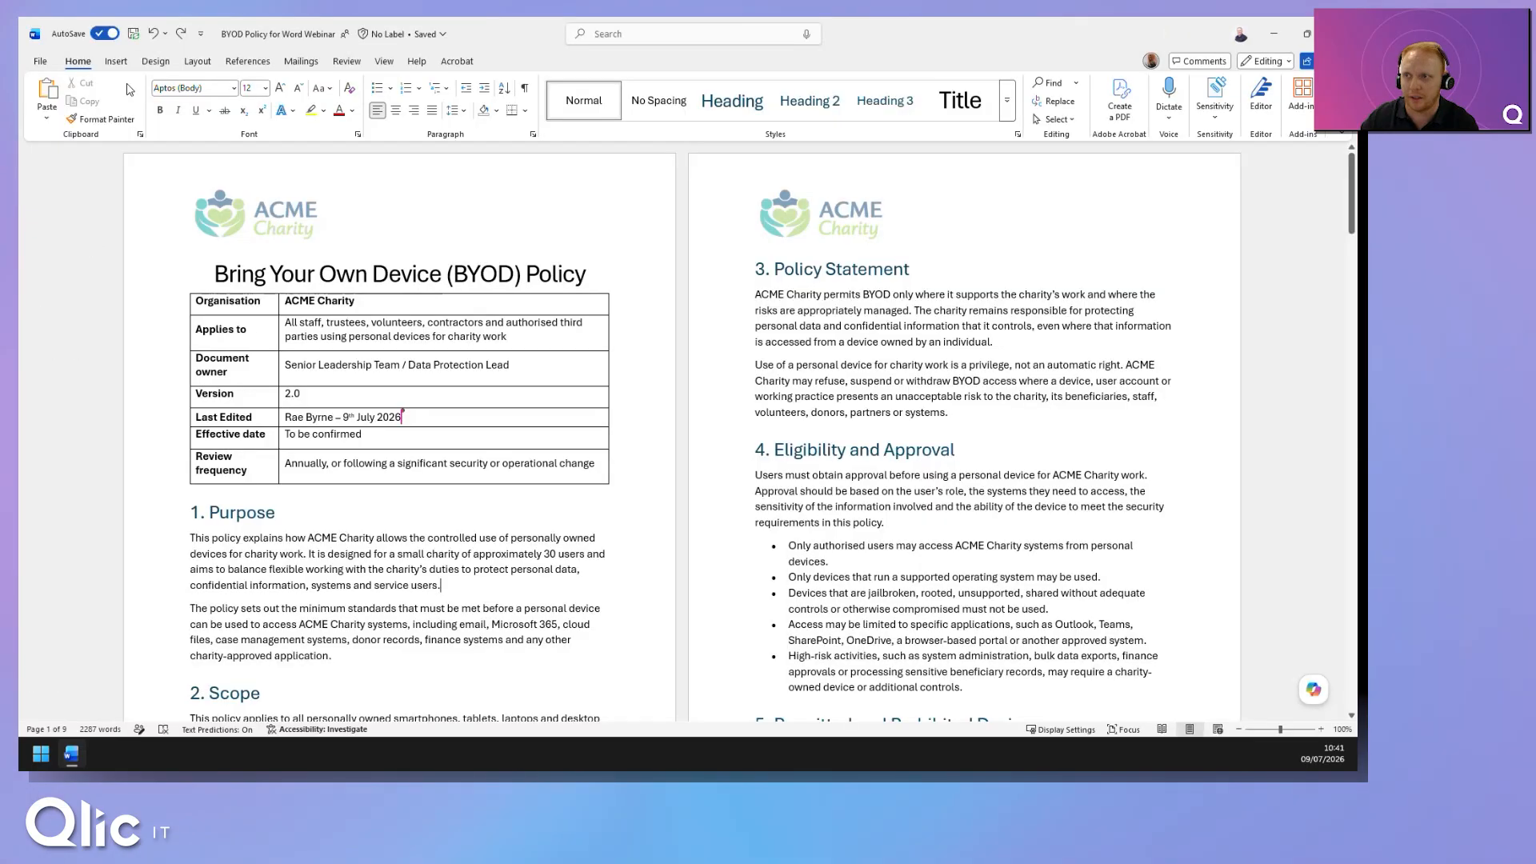
click(313, 40)
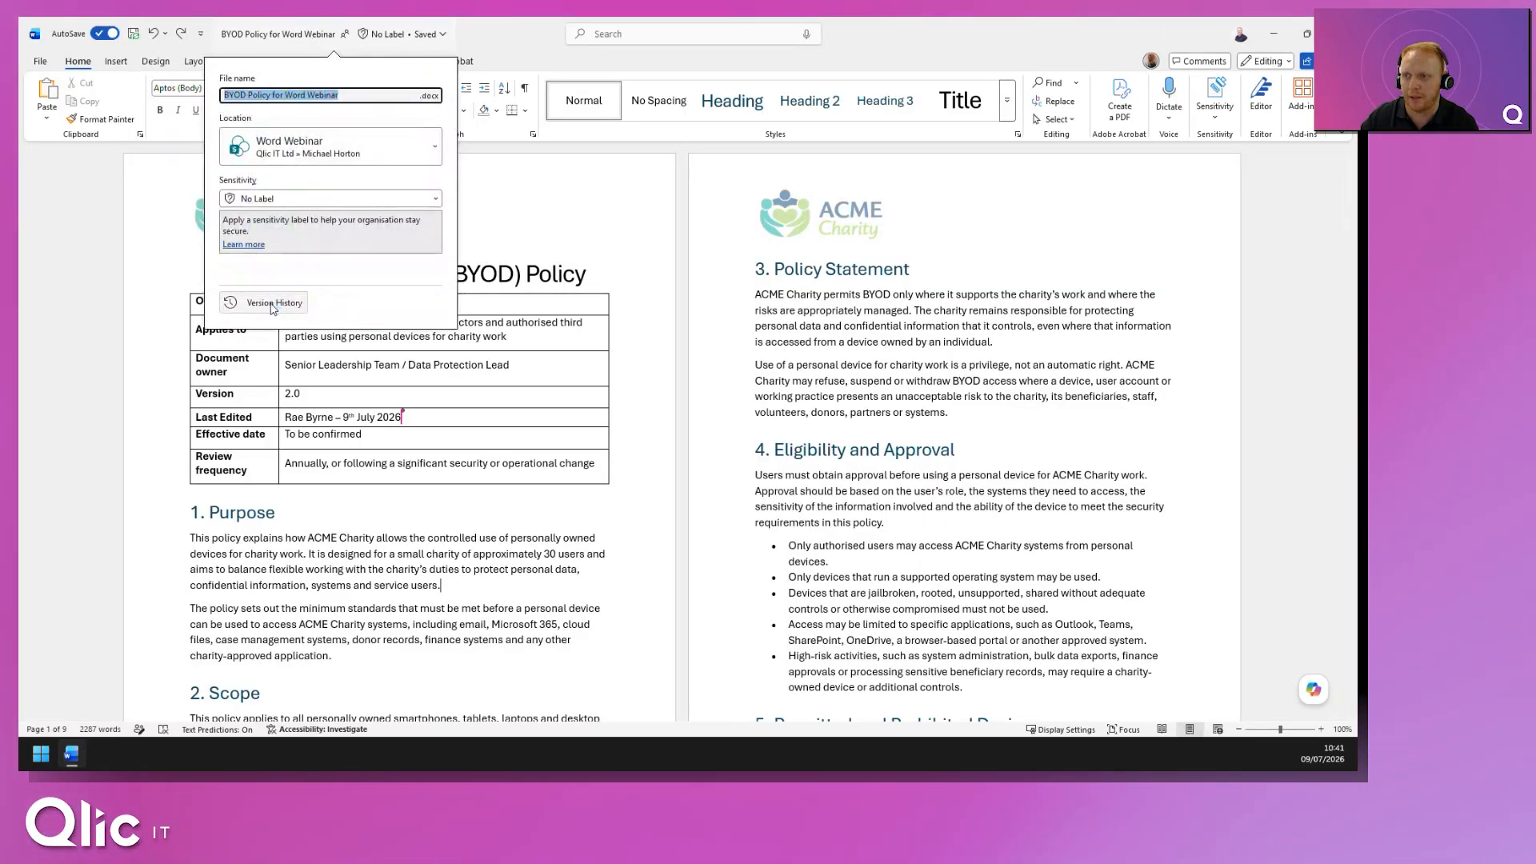
key(Escape)
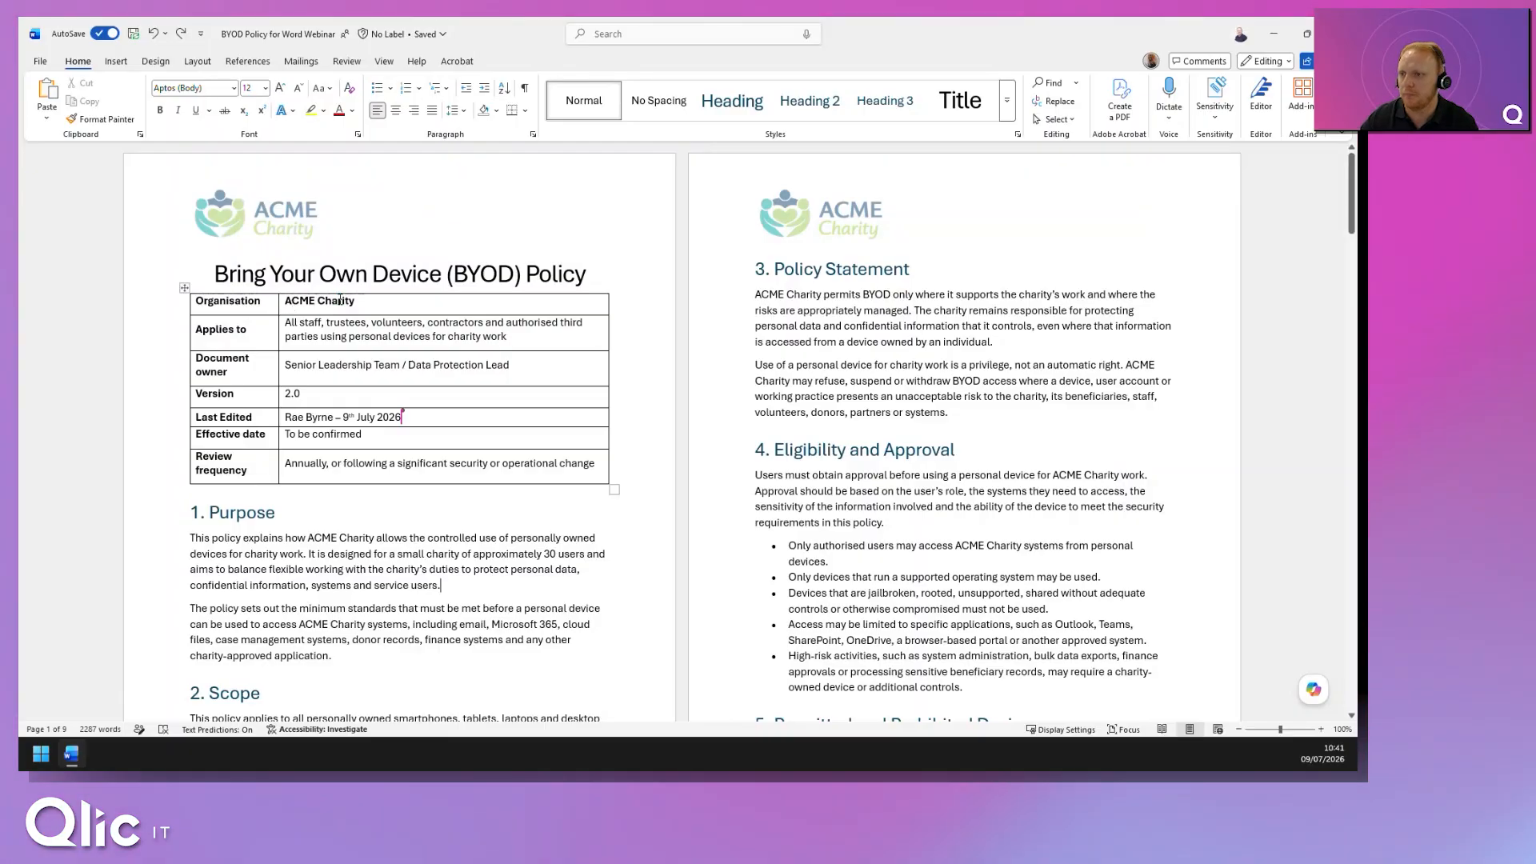
key(alt+r)
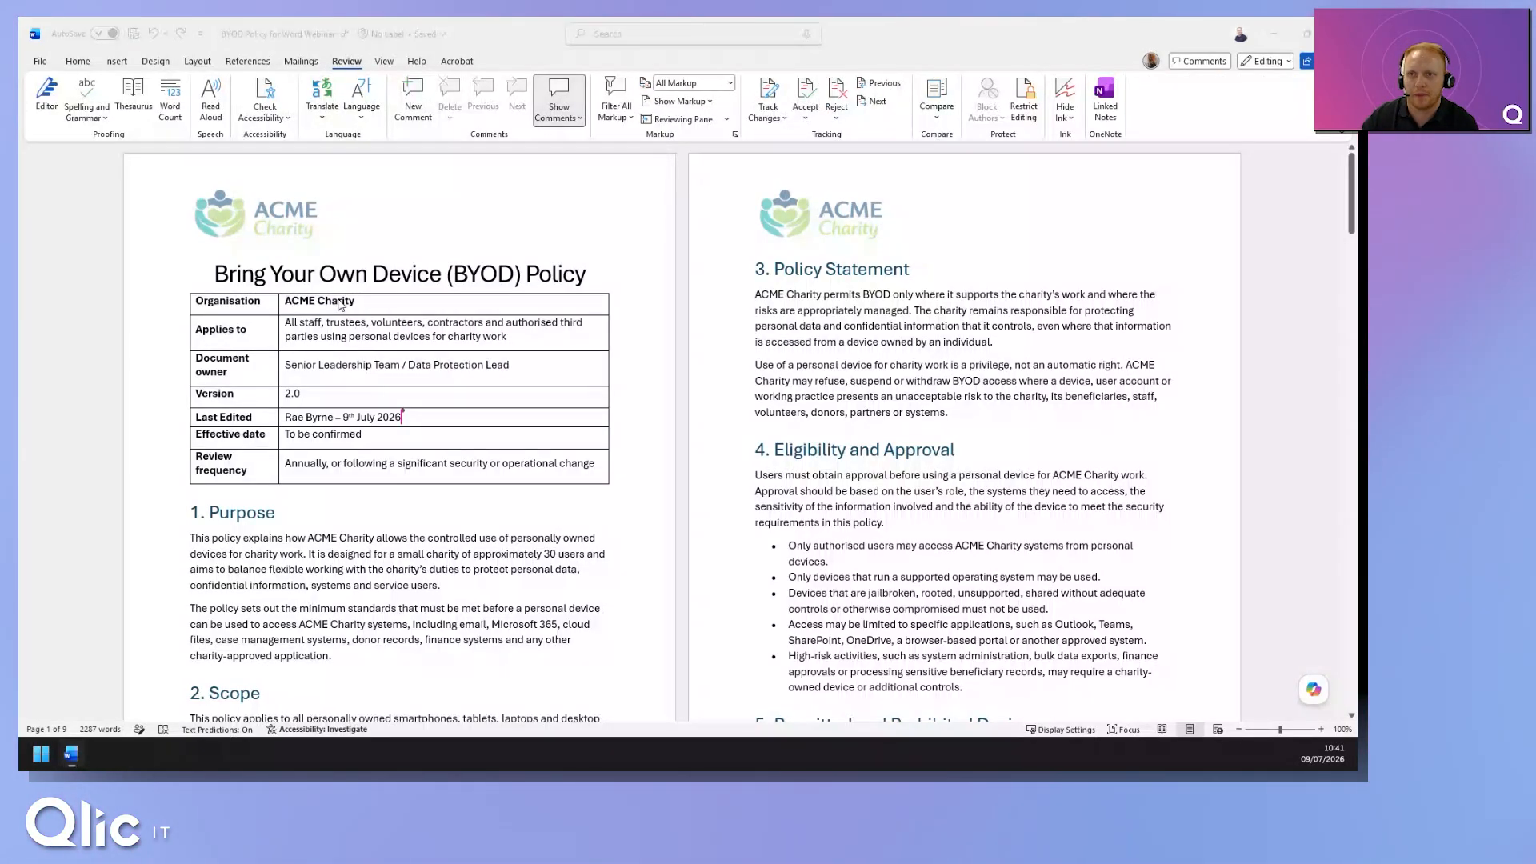
drag(19, 143, 938, 46)
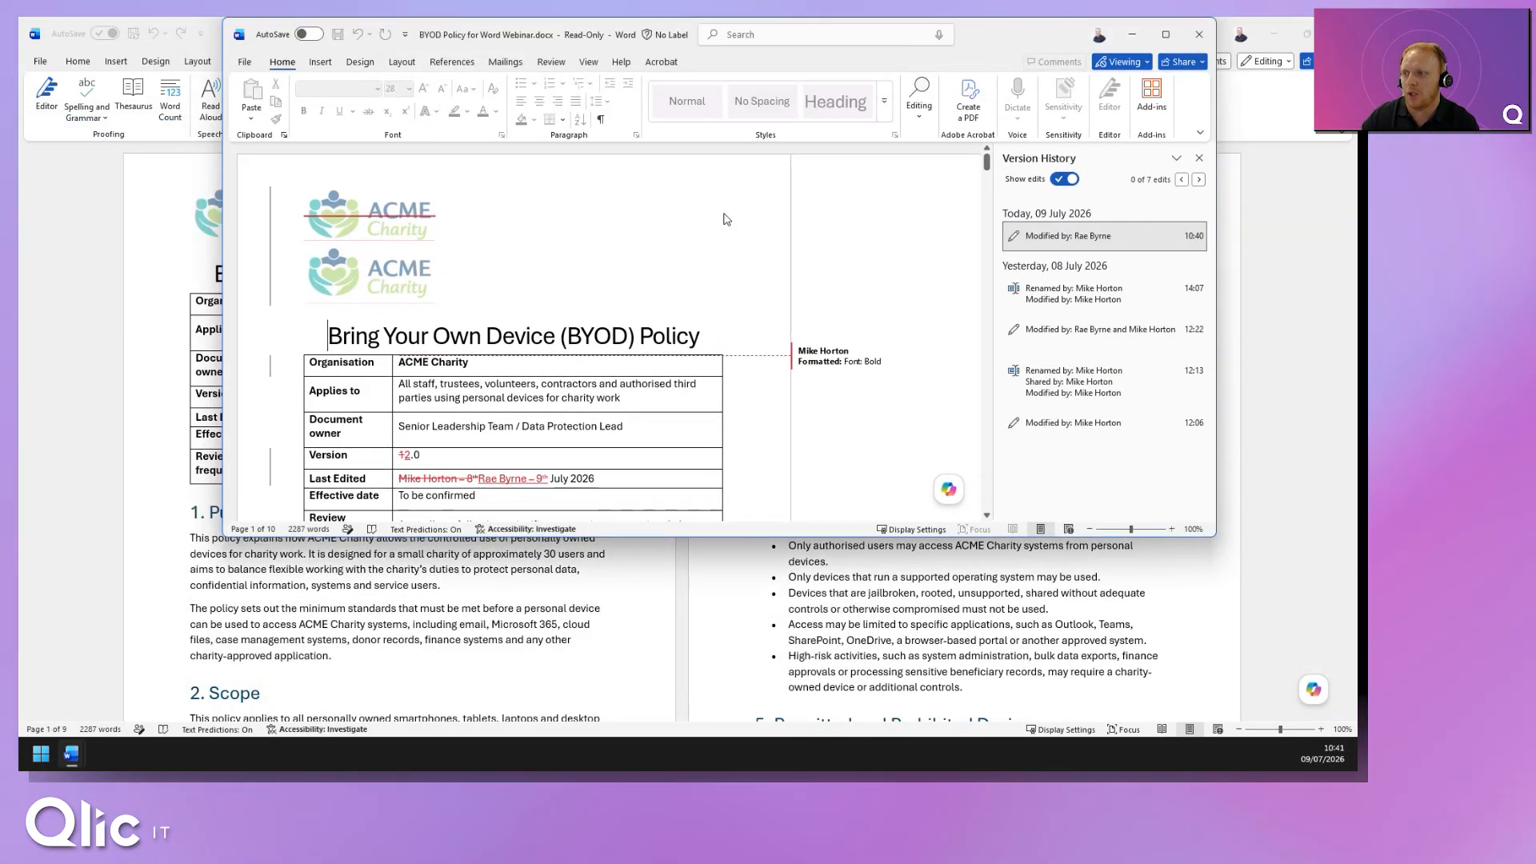
Step: Turn off the display of edits and view the 08/07/2026 14:07 version down to its Purpose section
click(1064, 179)
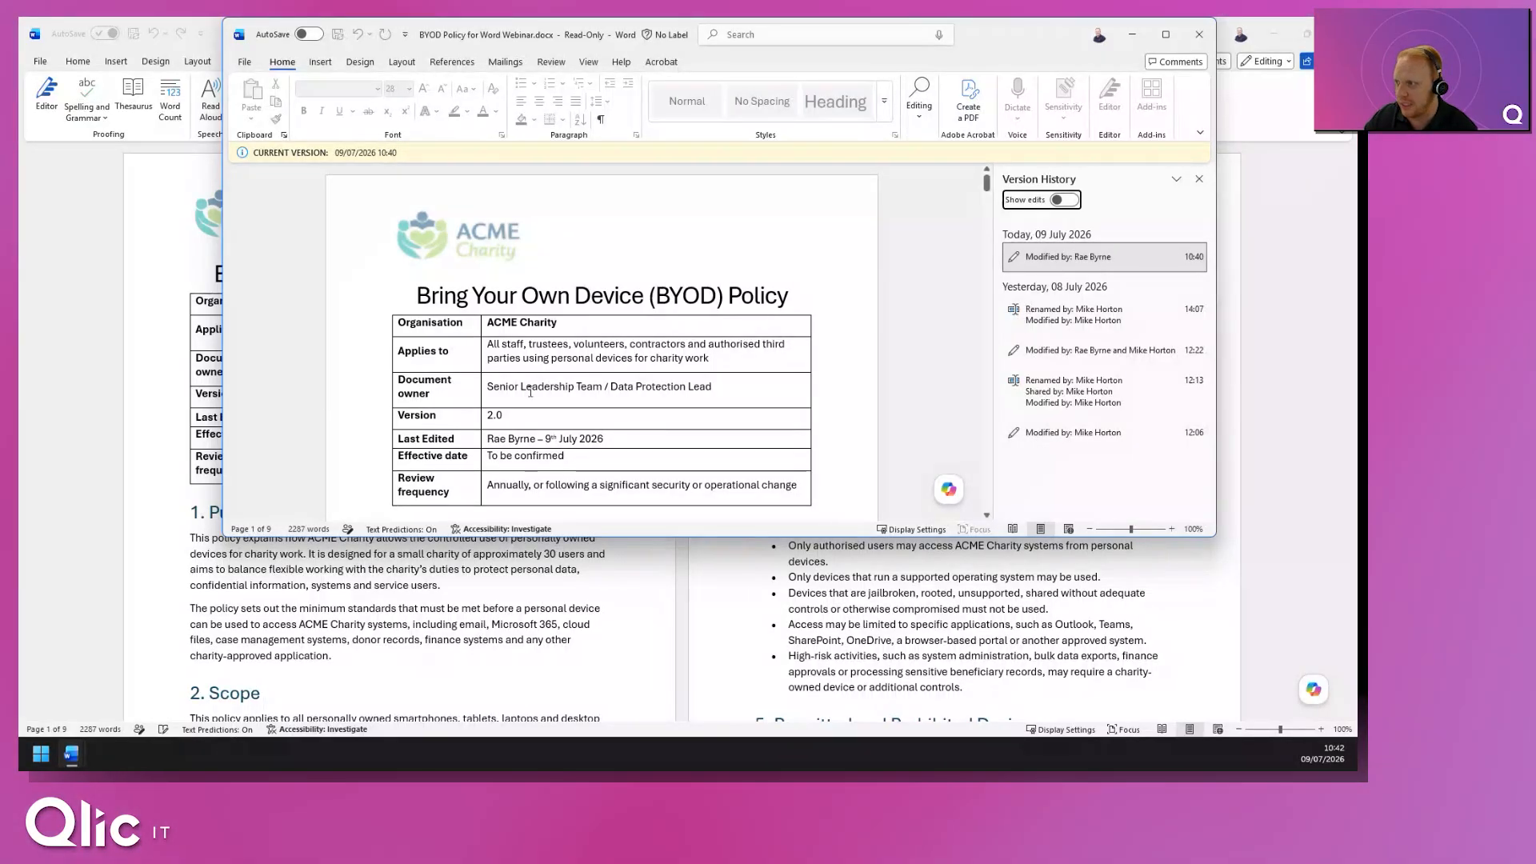
click(1065, 316)
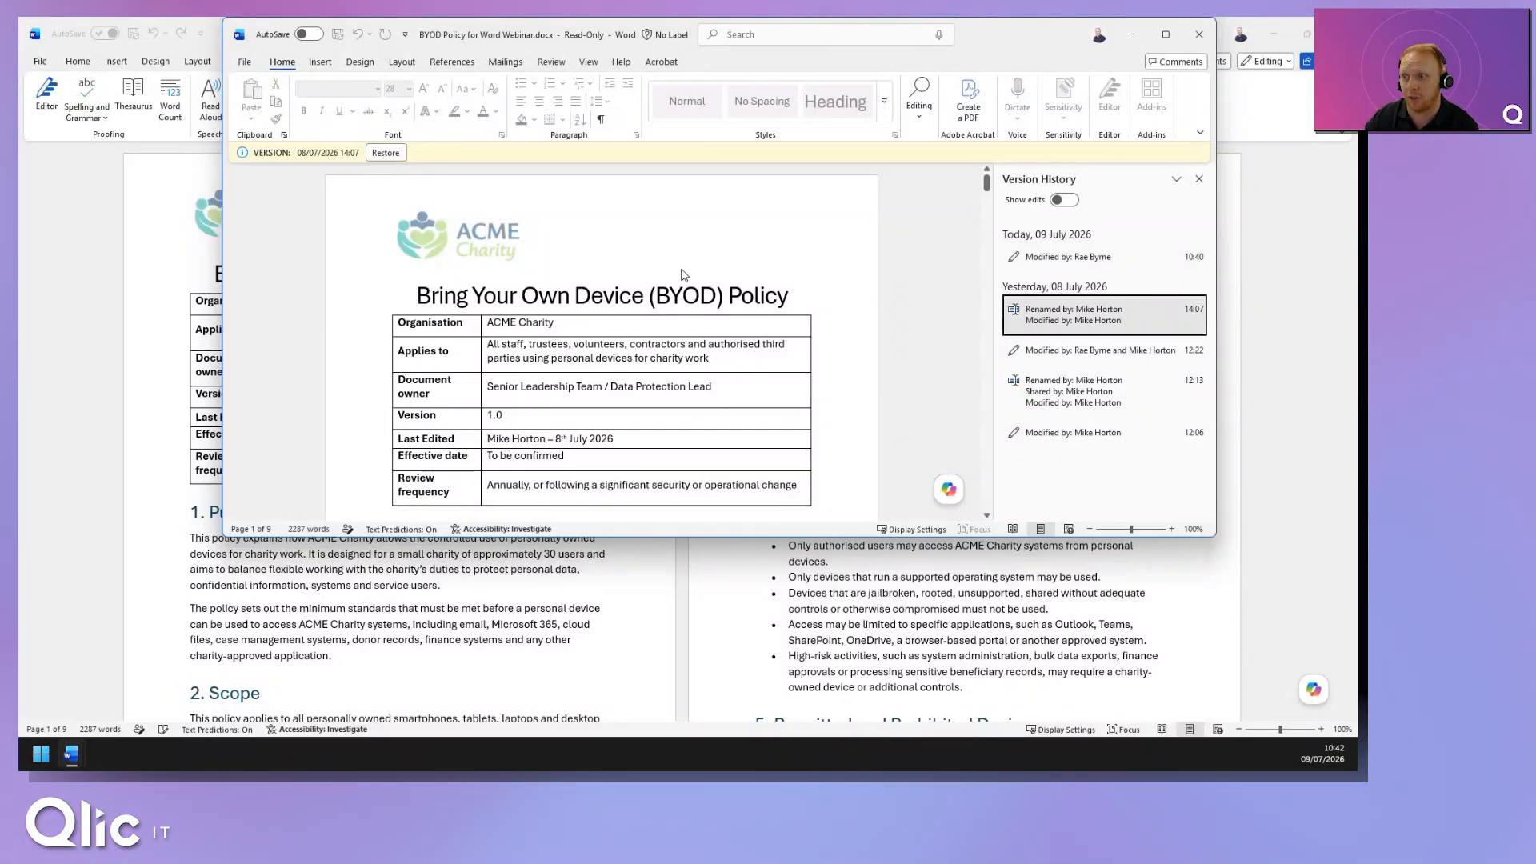
scroll(655, 268, down, 5)
scroll(637, 268, down, 2)
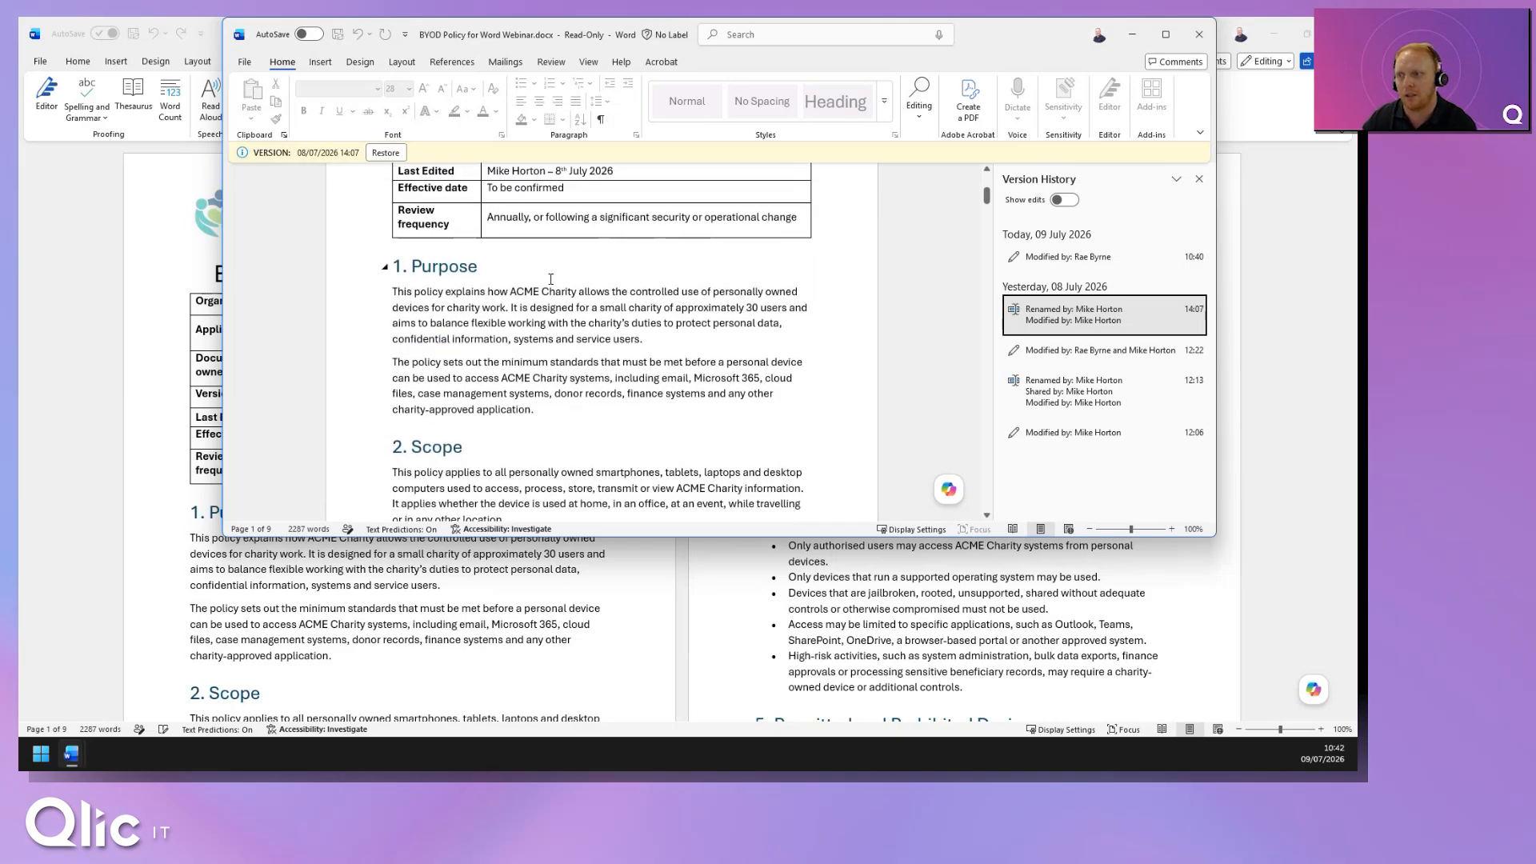
Step: Select the Purpose section's paragraphs in the earlier version and close the version history window
drag(415, 292, 651, 408)
right_click(529, 334)
click(504, 334)
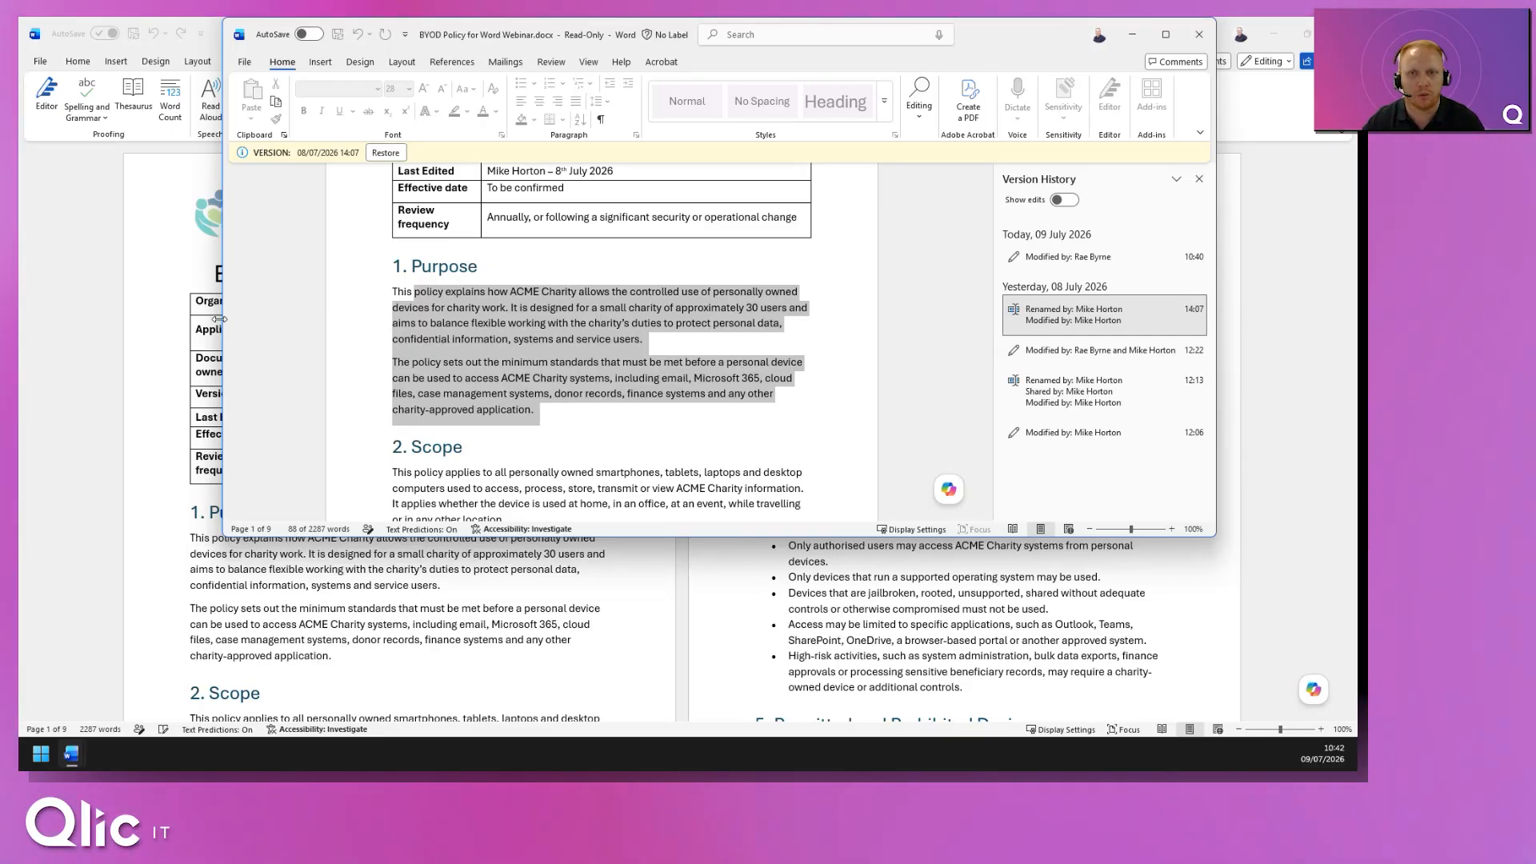
click(1199, 35)
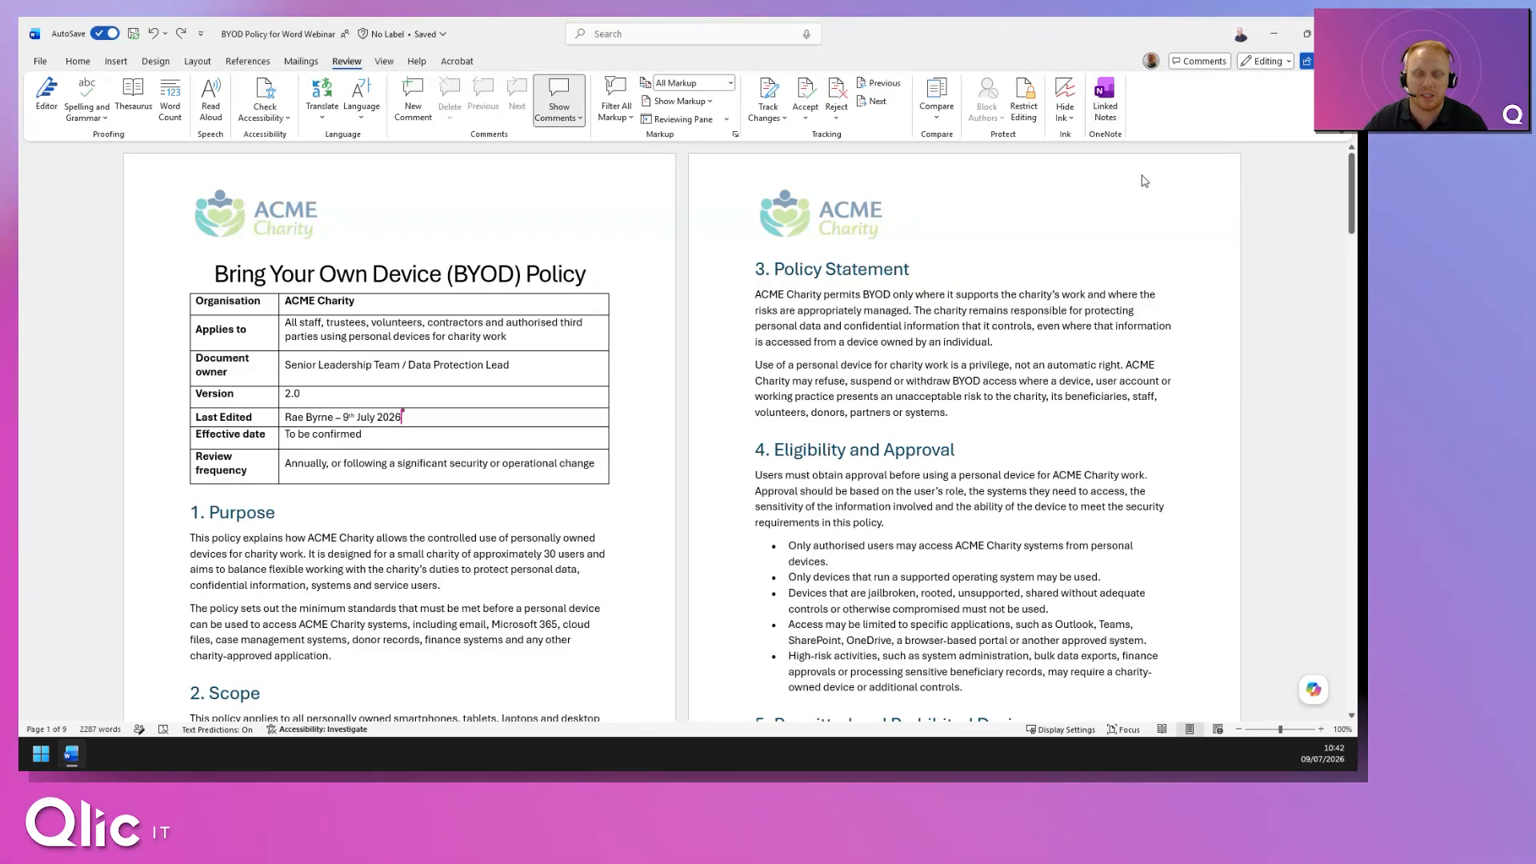
Step: Show the document's comments and start a new comment on the first sentence of the Scope section
click(1193, 62)
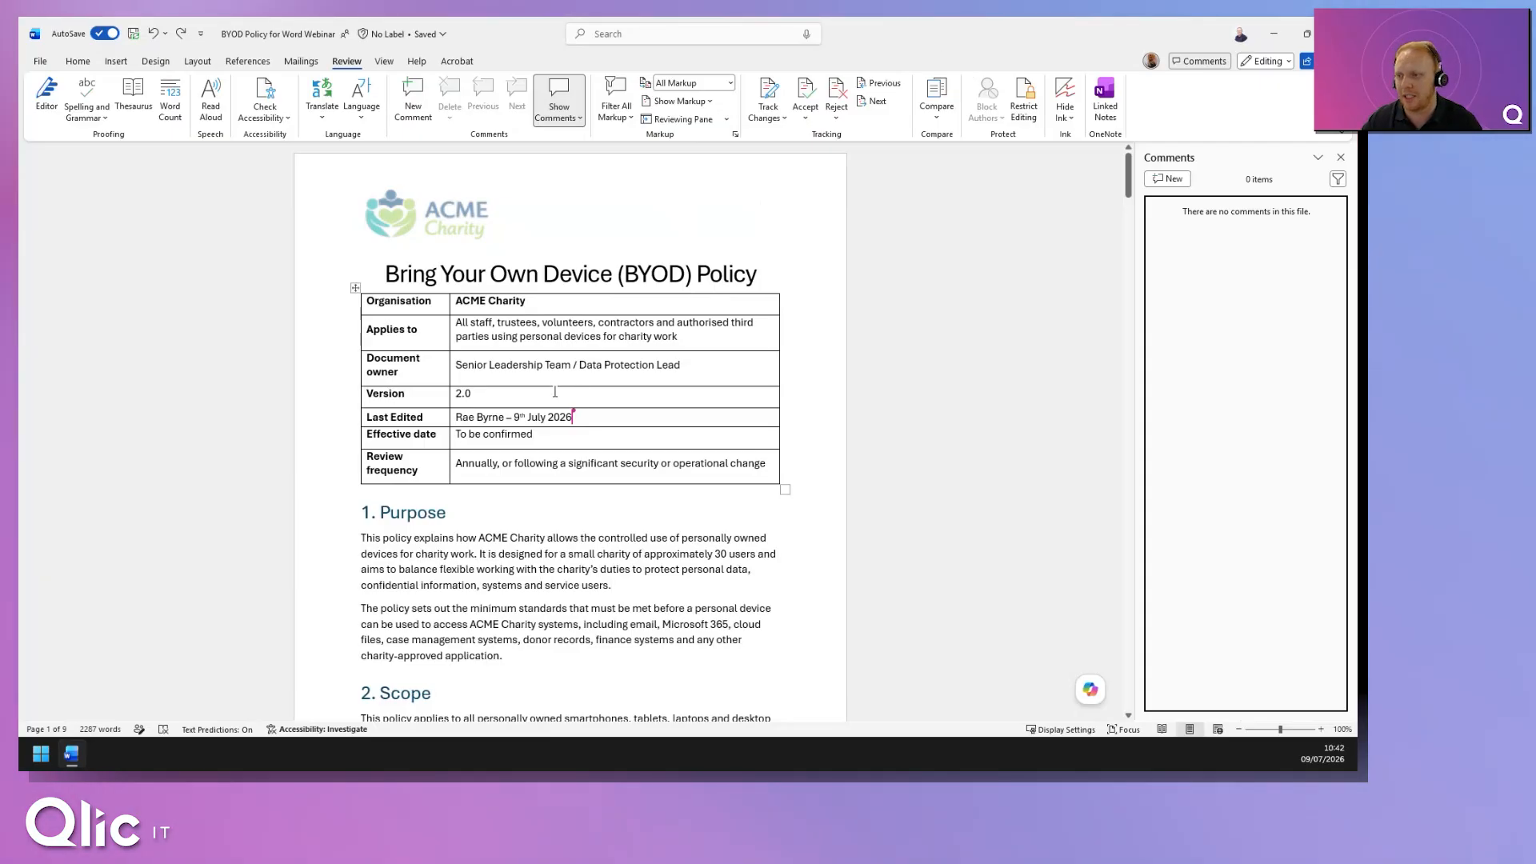
scroll(546, 485, down, 3)
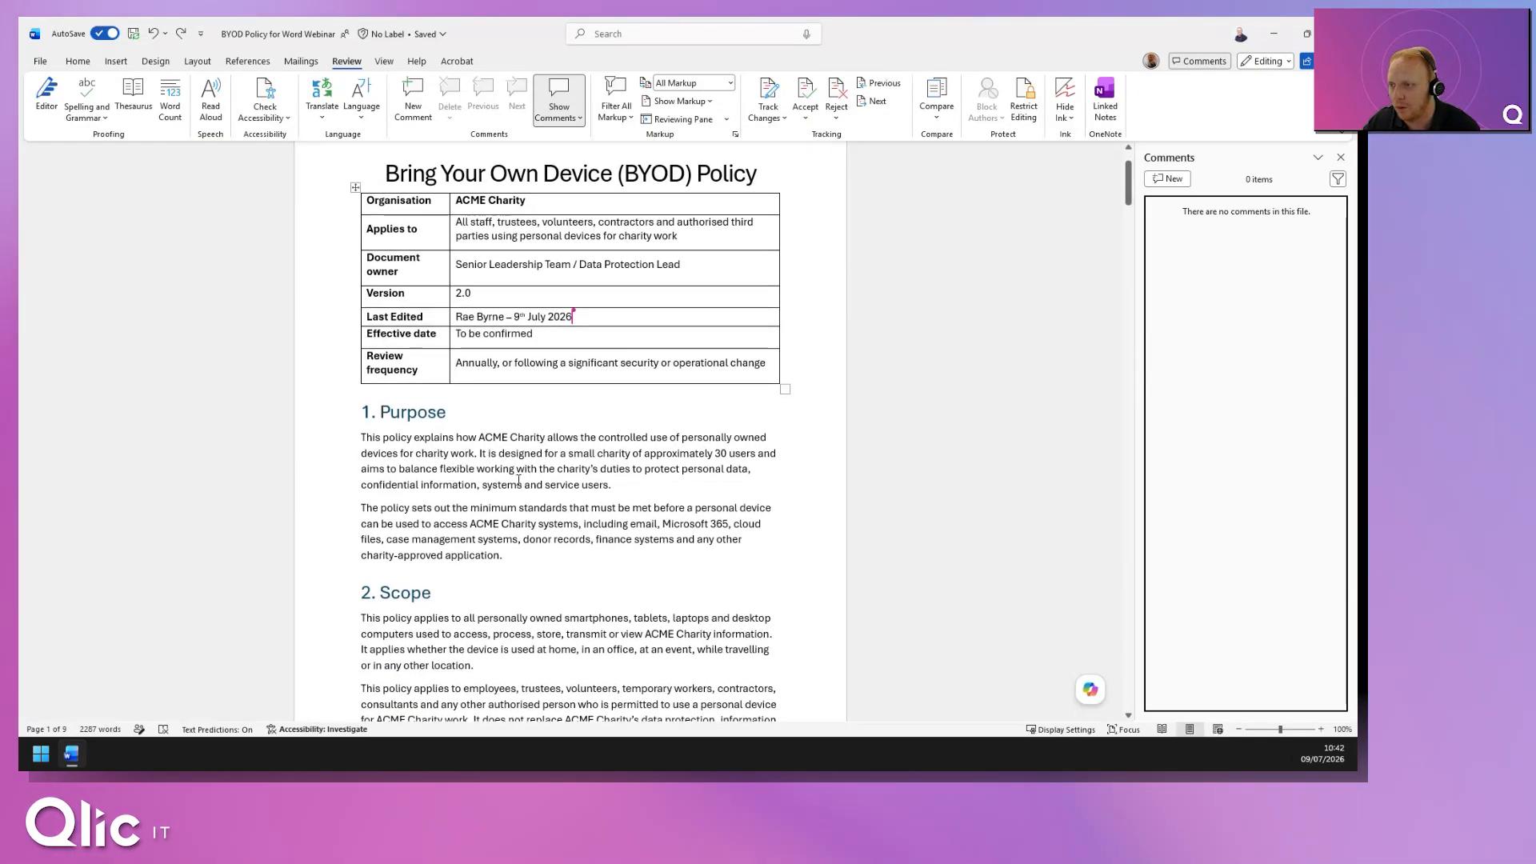
scroll(507, 491, down, 5)
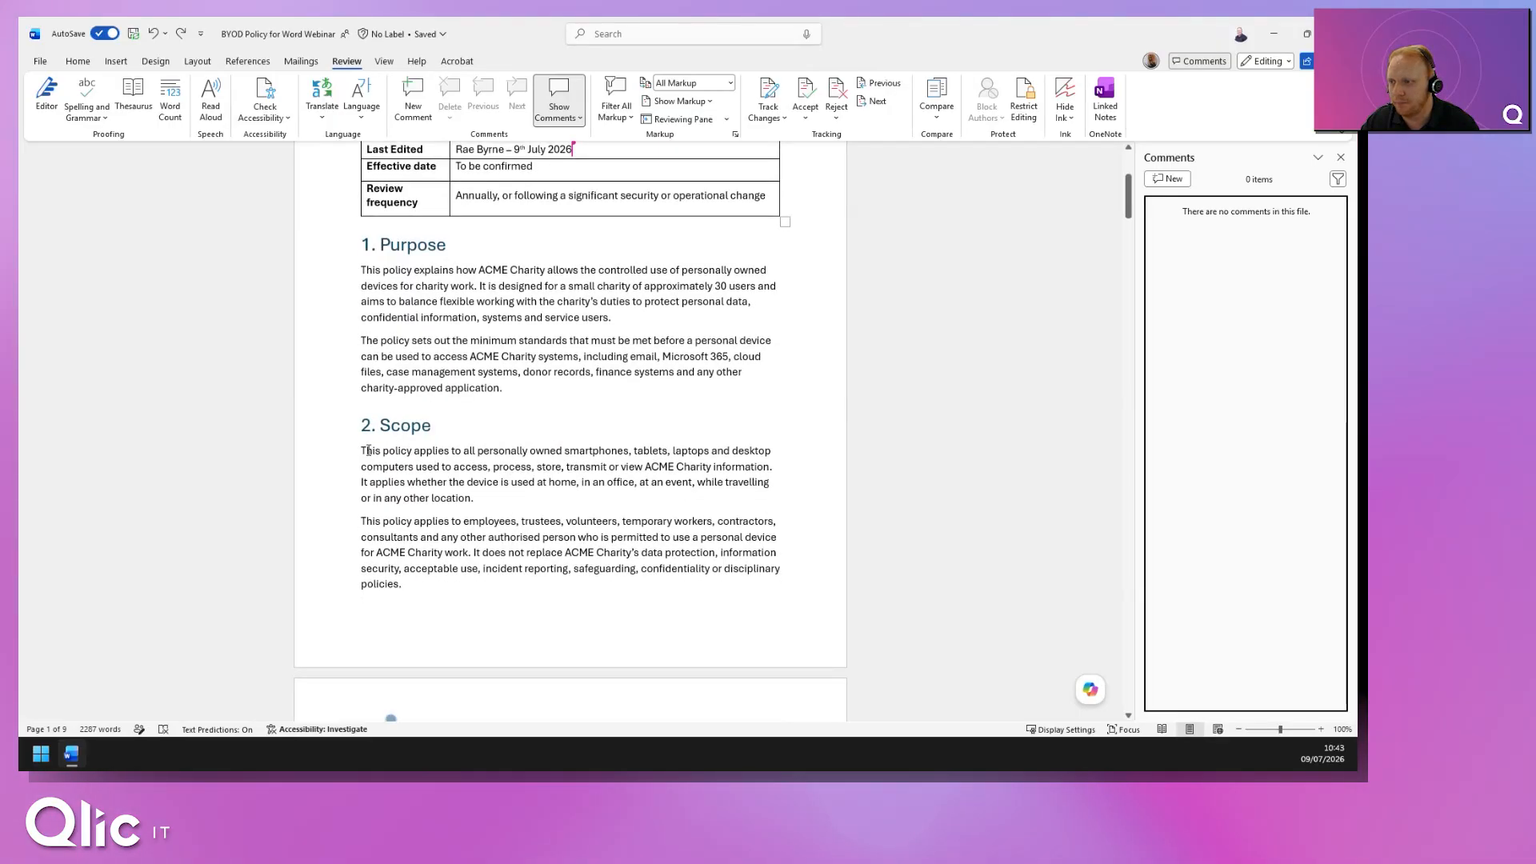
drag(368, 450, 772, 465)
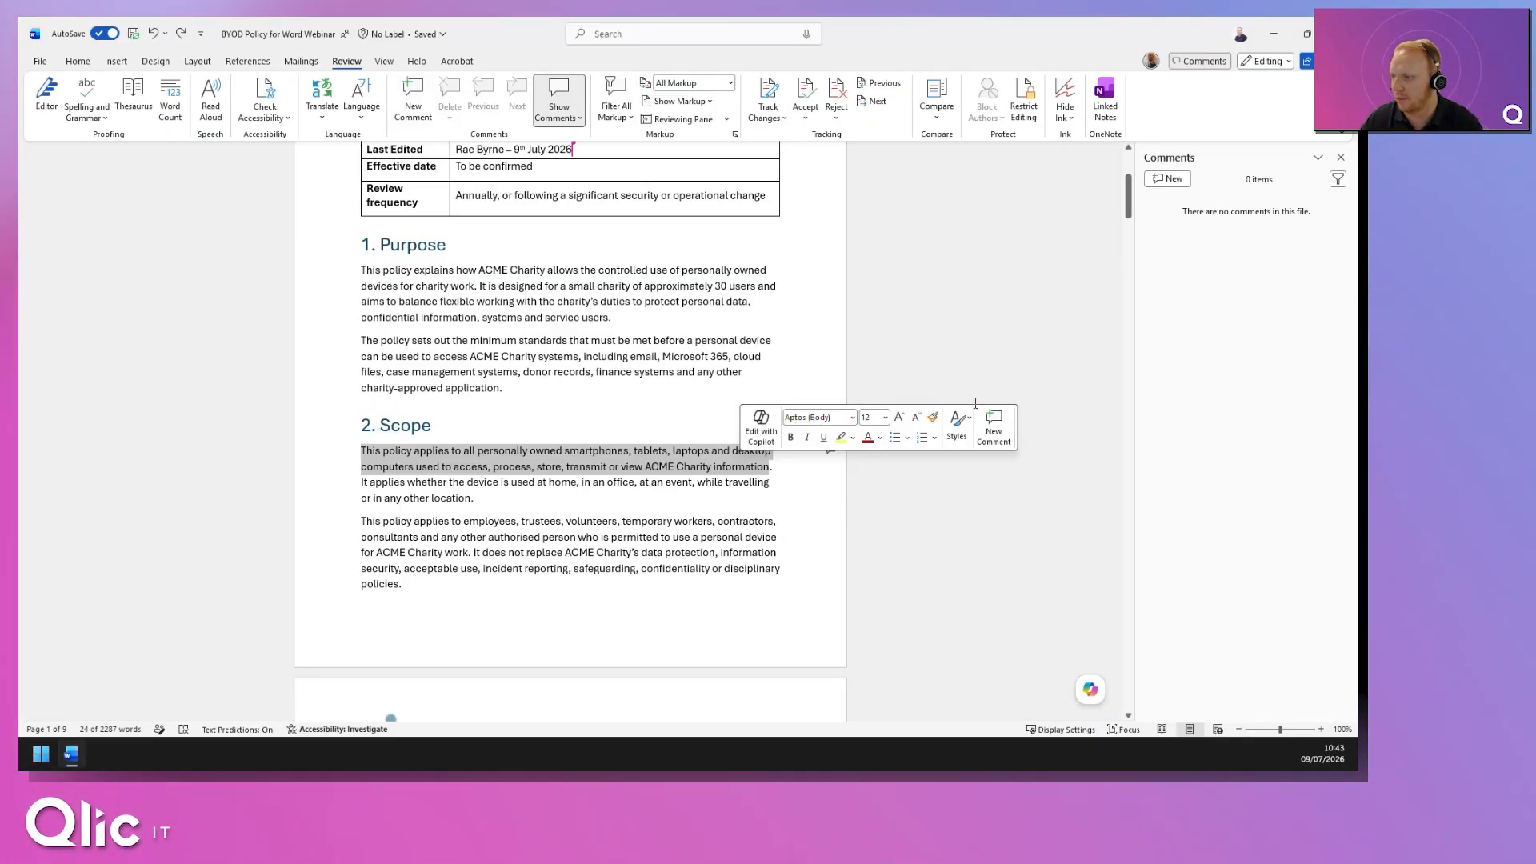
click(993, 426)
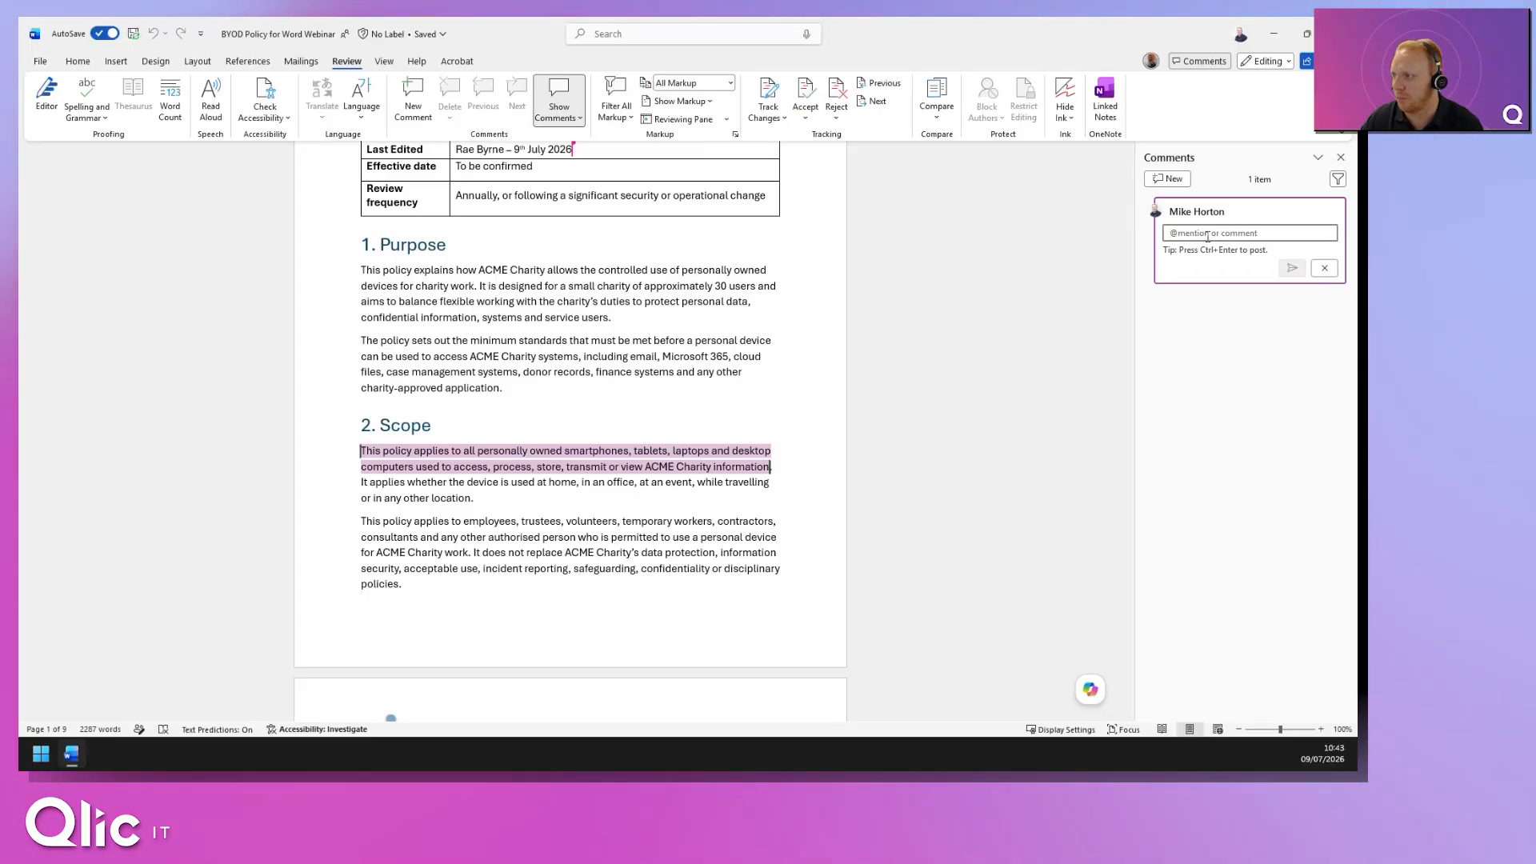
Step: Mention the colleague in the comment with "are we sure this applies to all devices?", assign it to them as a task and post it
text(@r)
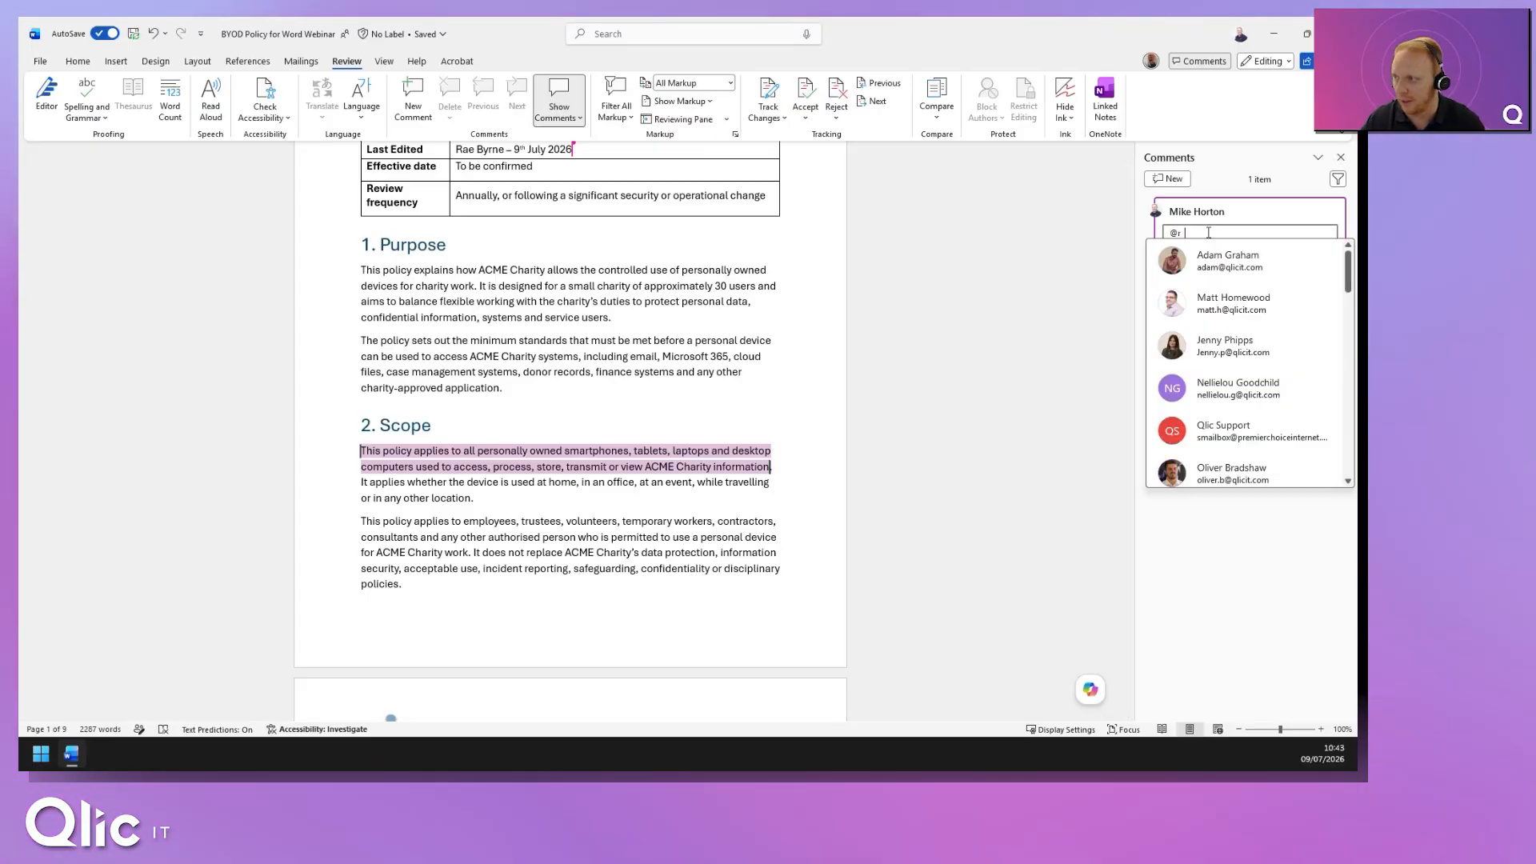
text(ae)
key(Return)
text(are we s)
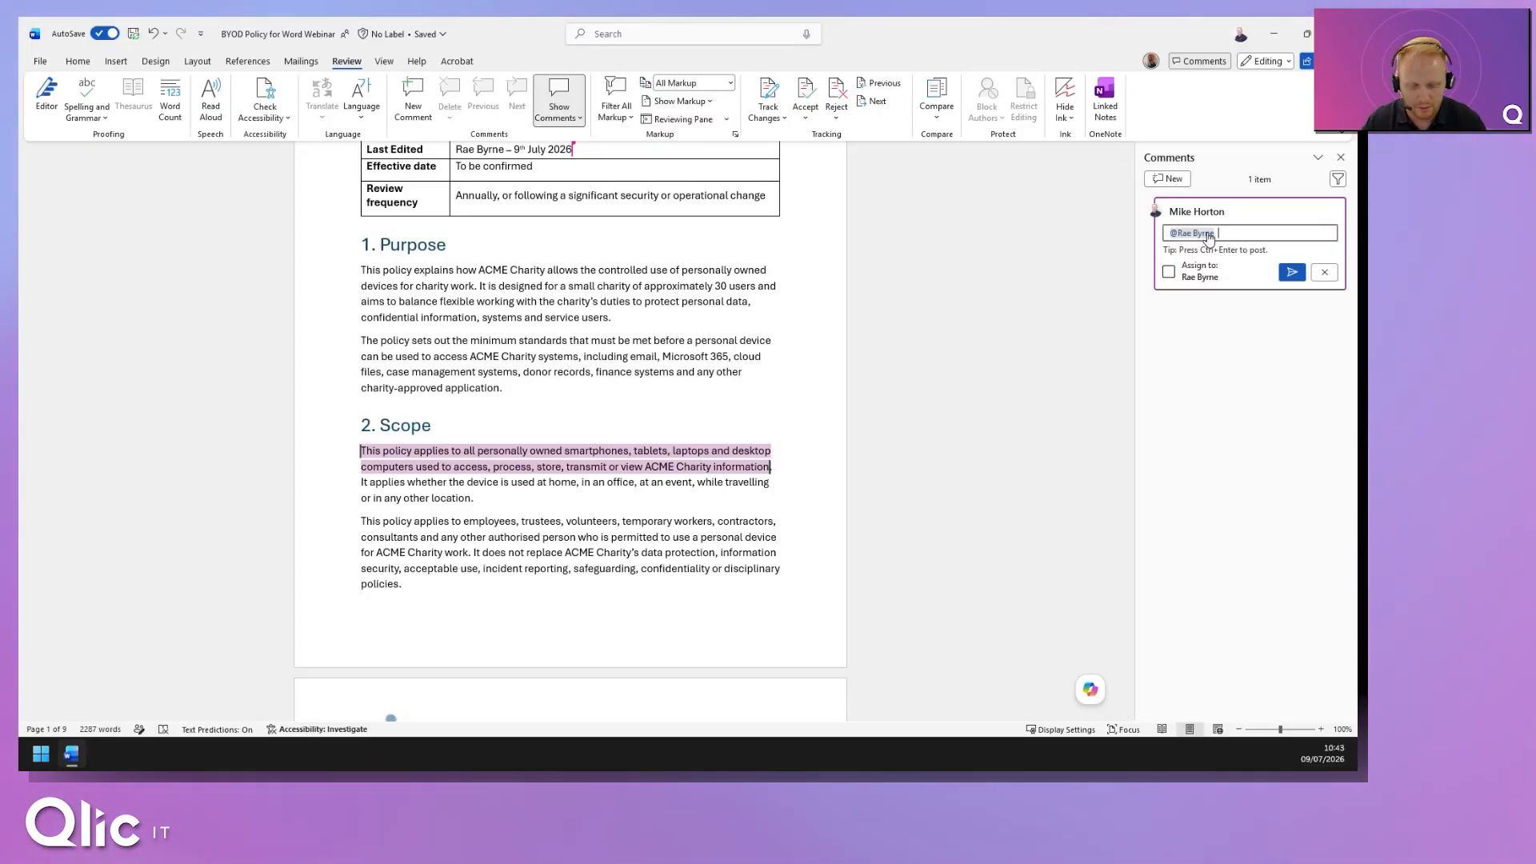
text(ure this app)
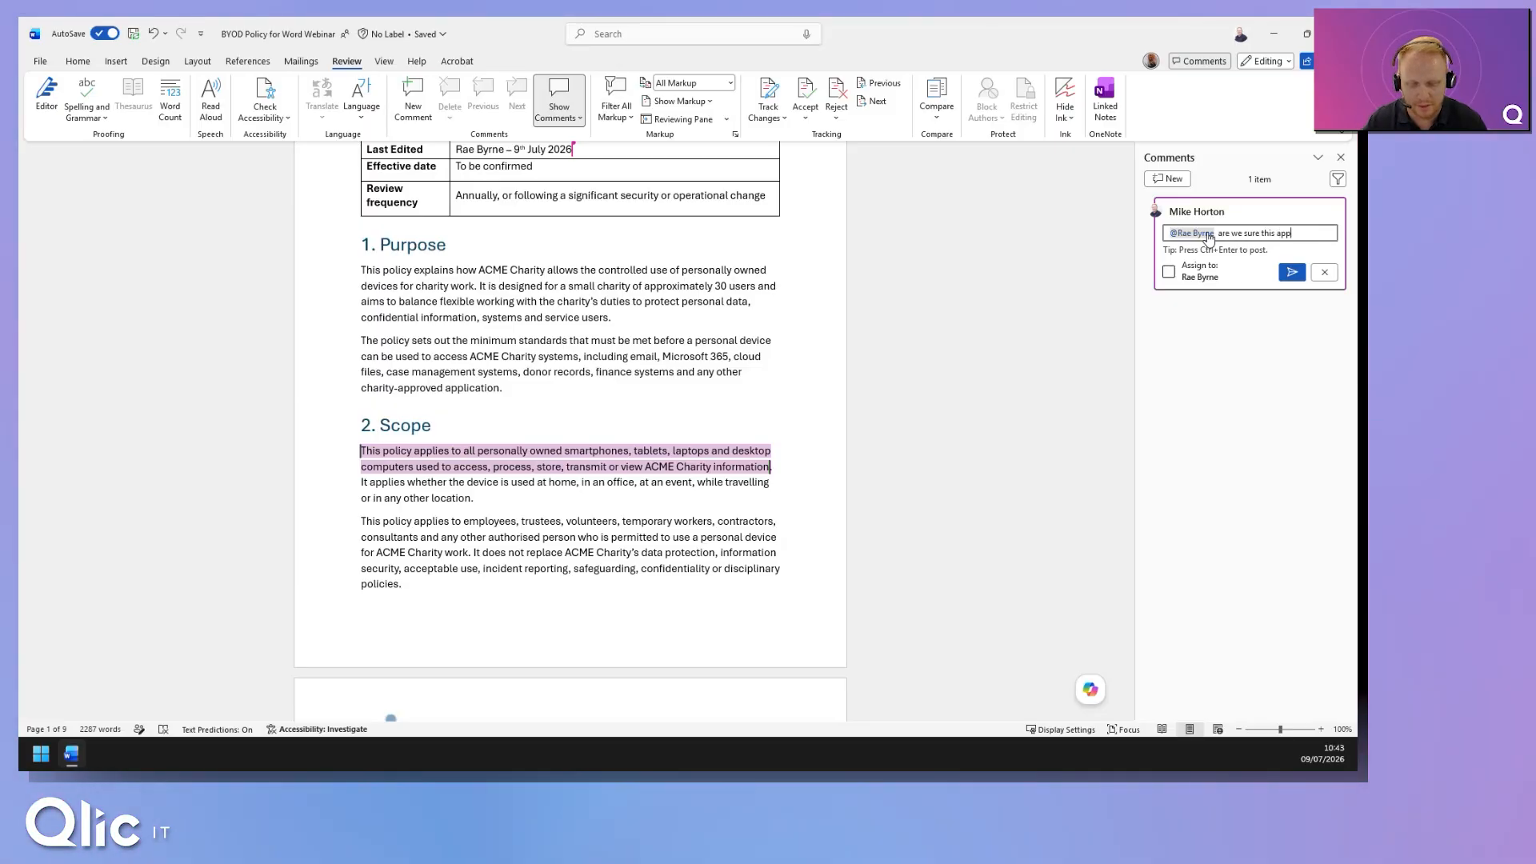
text(lies to all d)
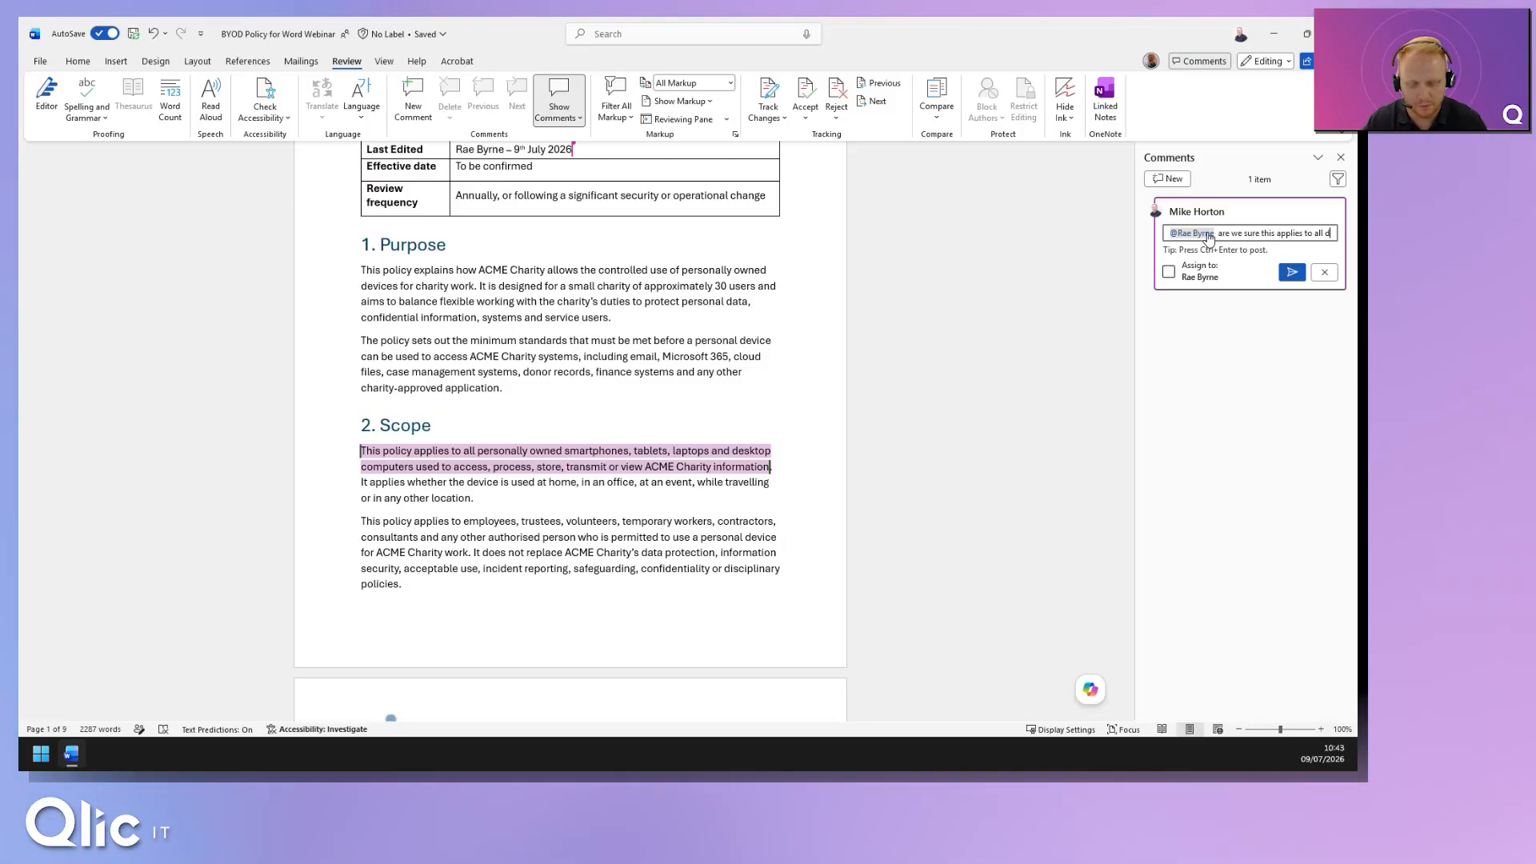
text(evices?)
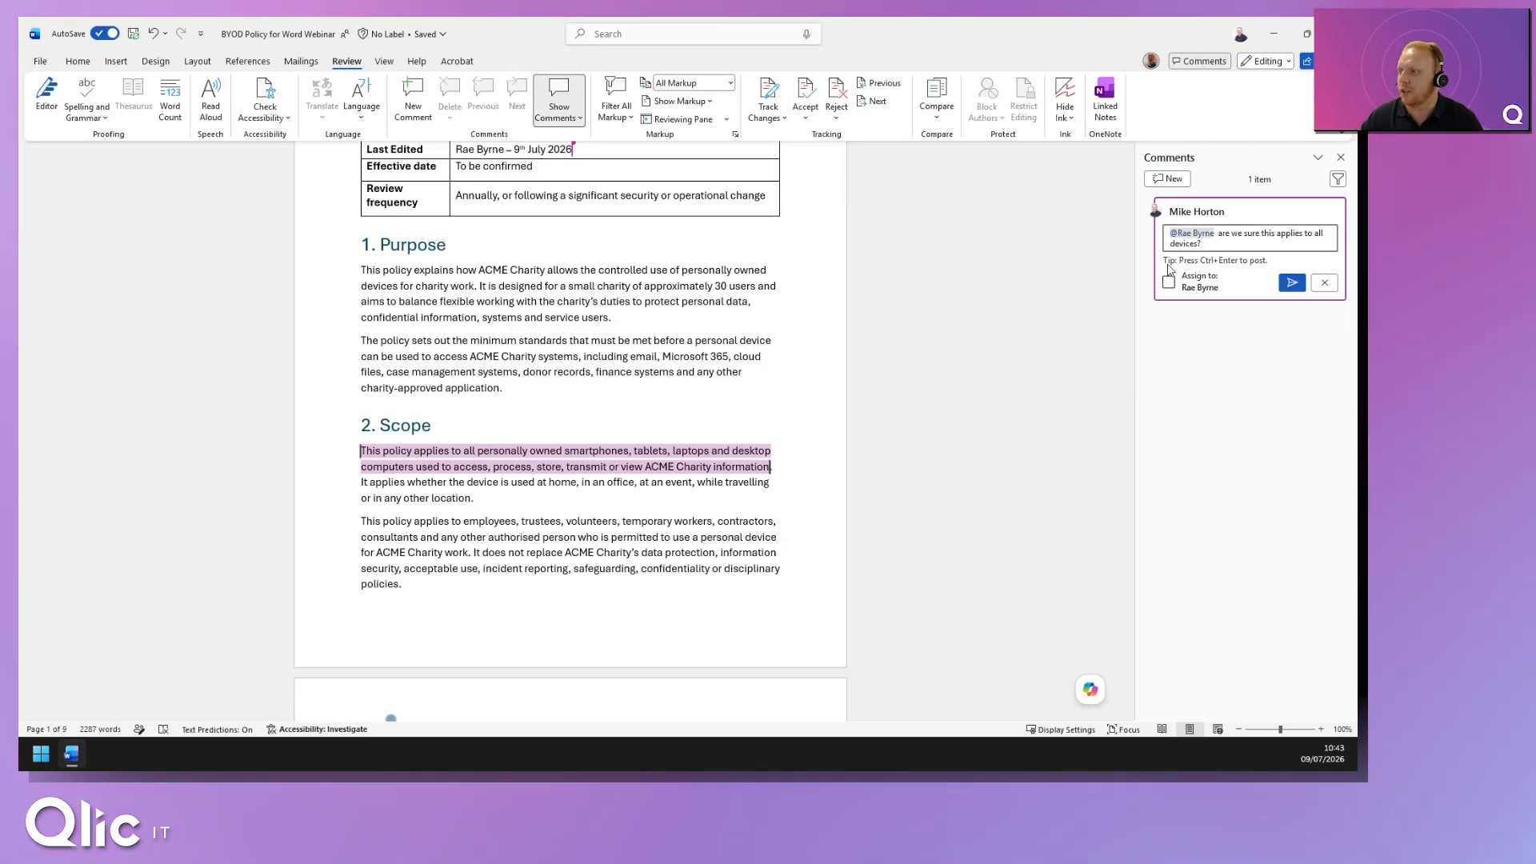
click(1168, 282)
click(1292, 284)
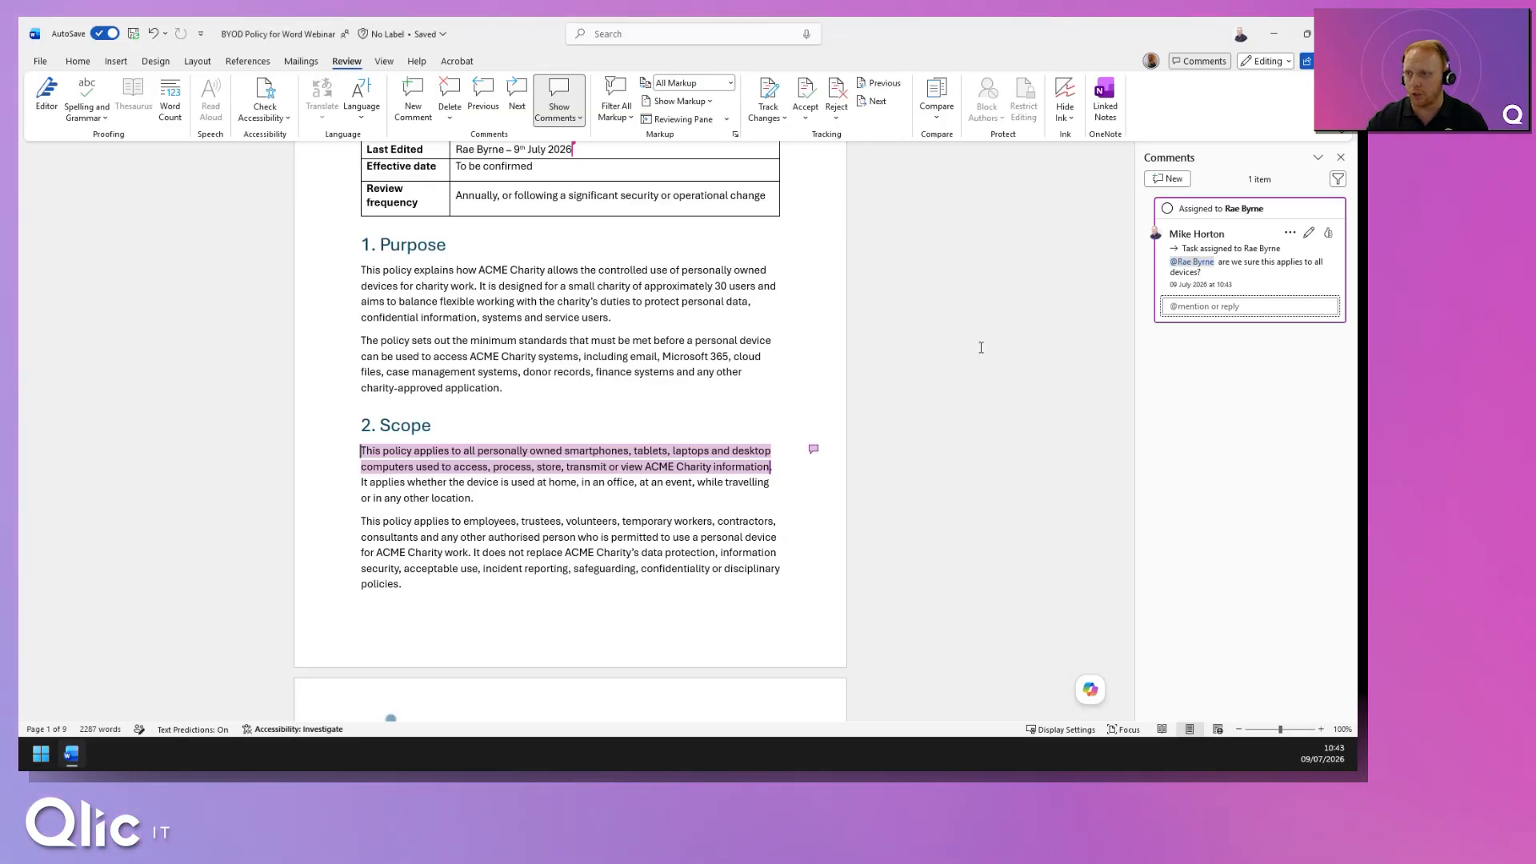
Step: Mark the task assigned in the Scope comment as completed and hide the comments list
scroll(980, 347, down, 15)
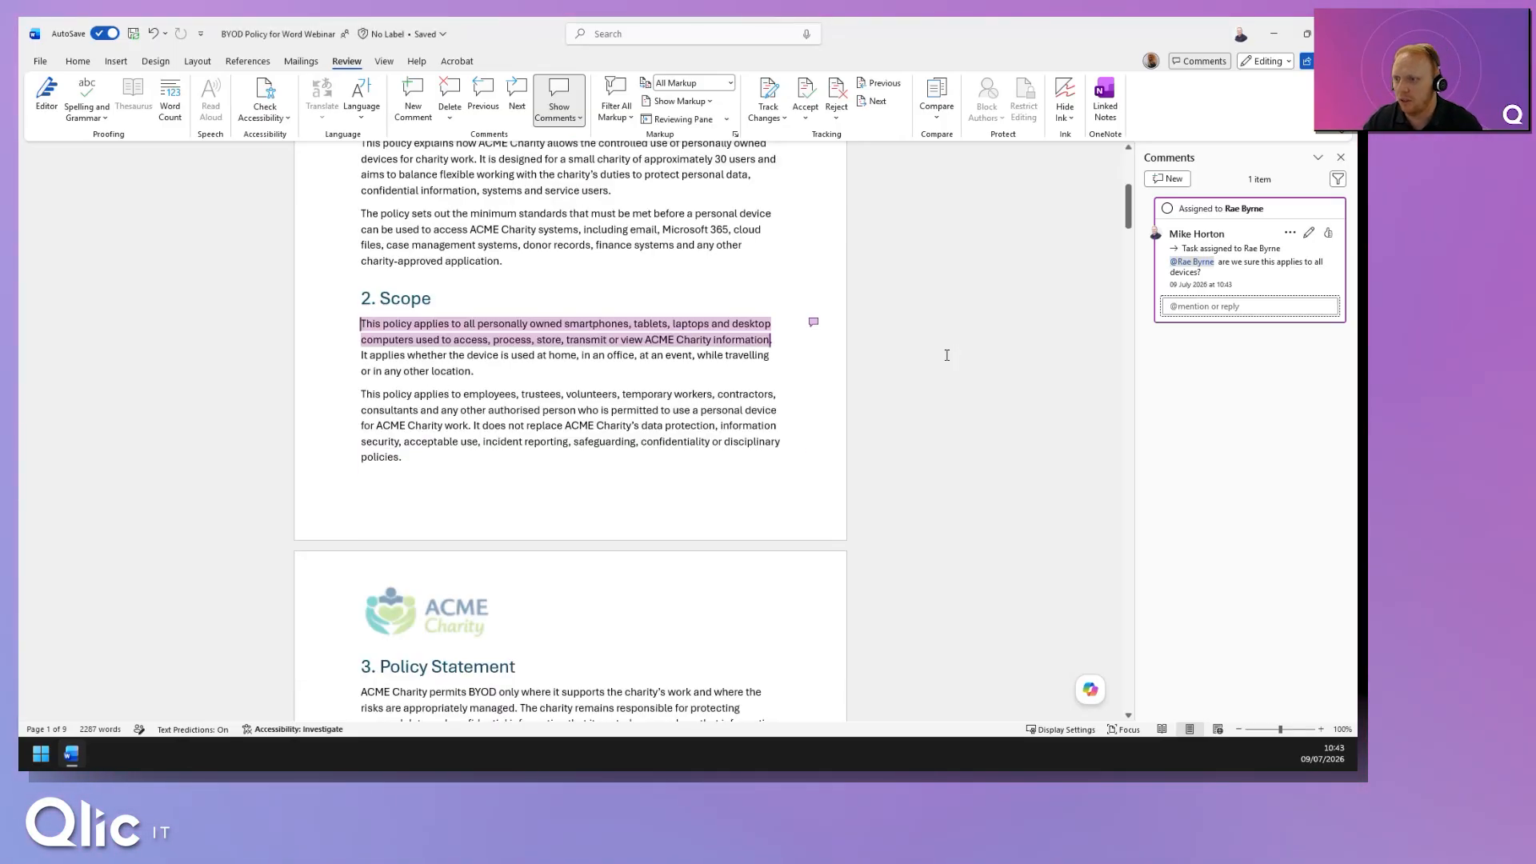
scroll(979, 354, up, 18)
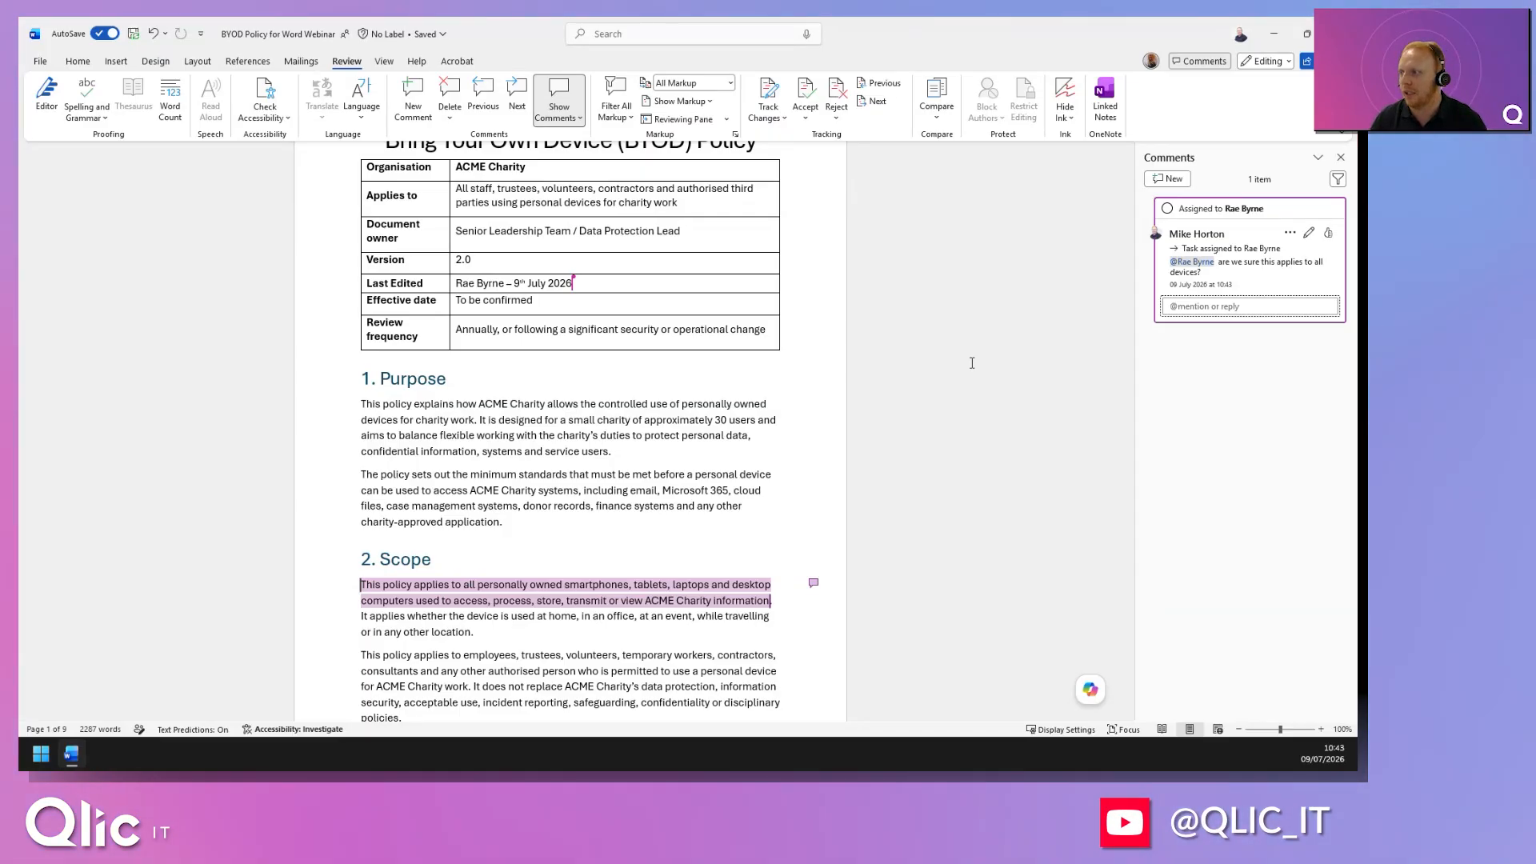
click(1247, 306)
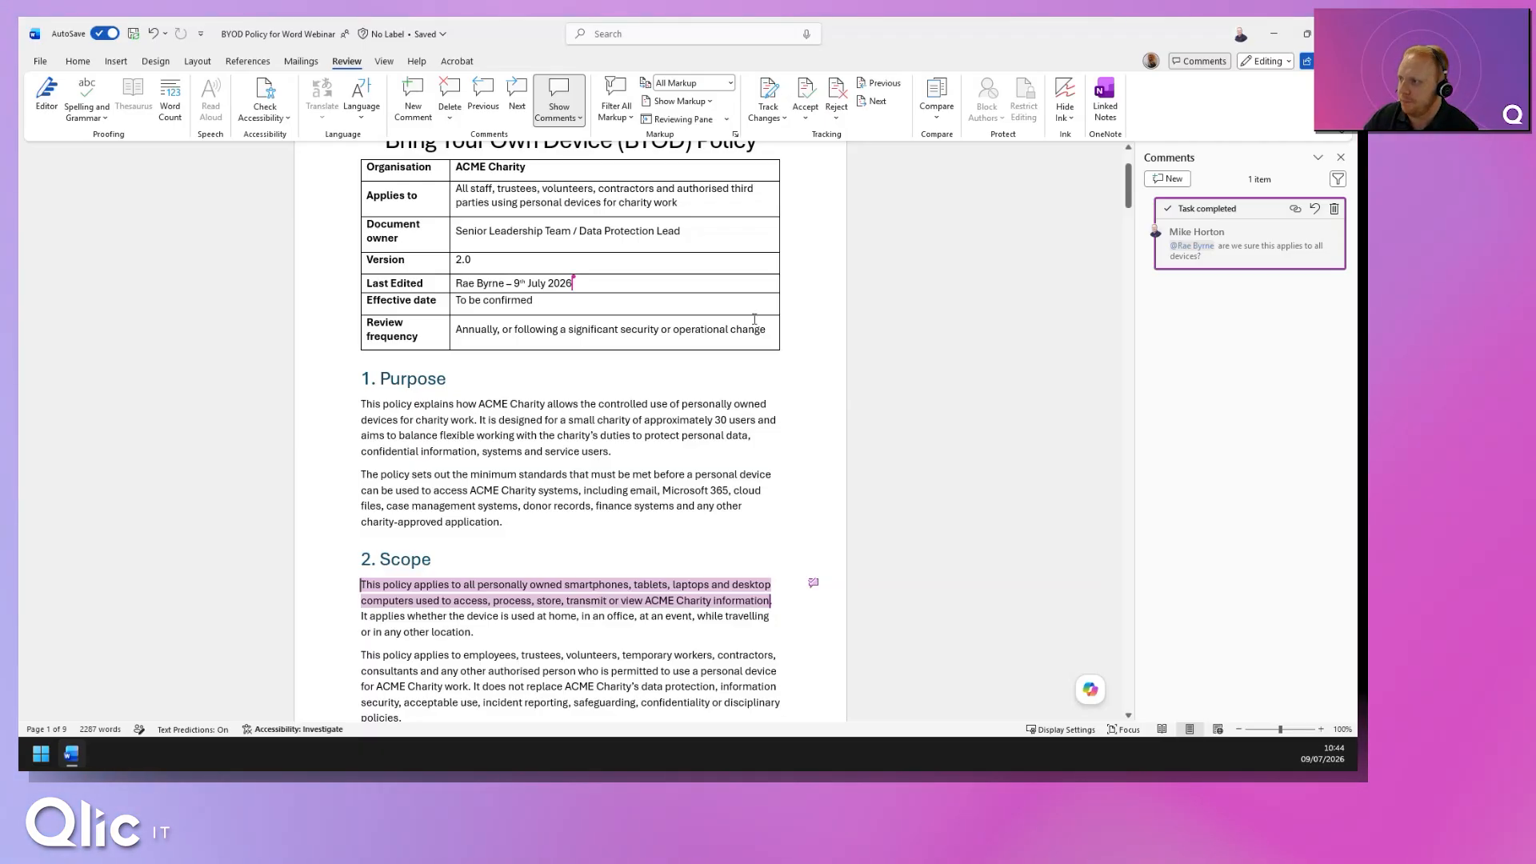
click(1341, 159)
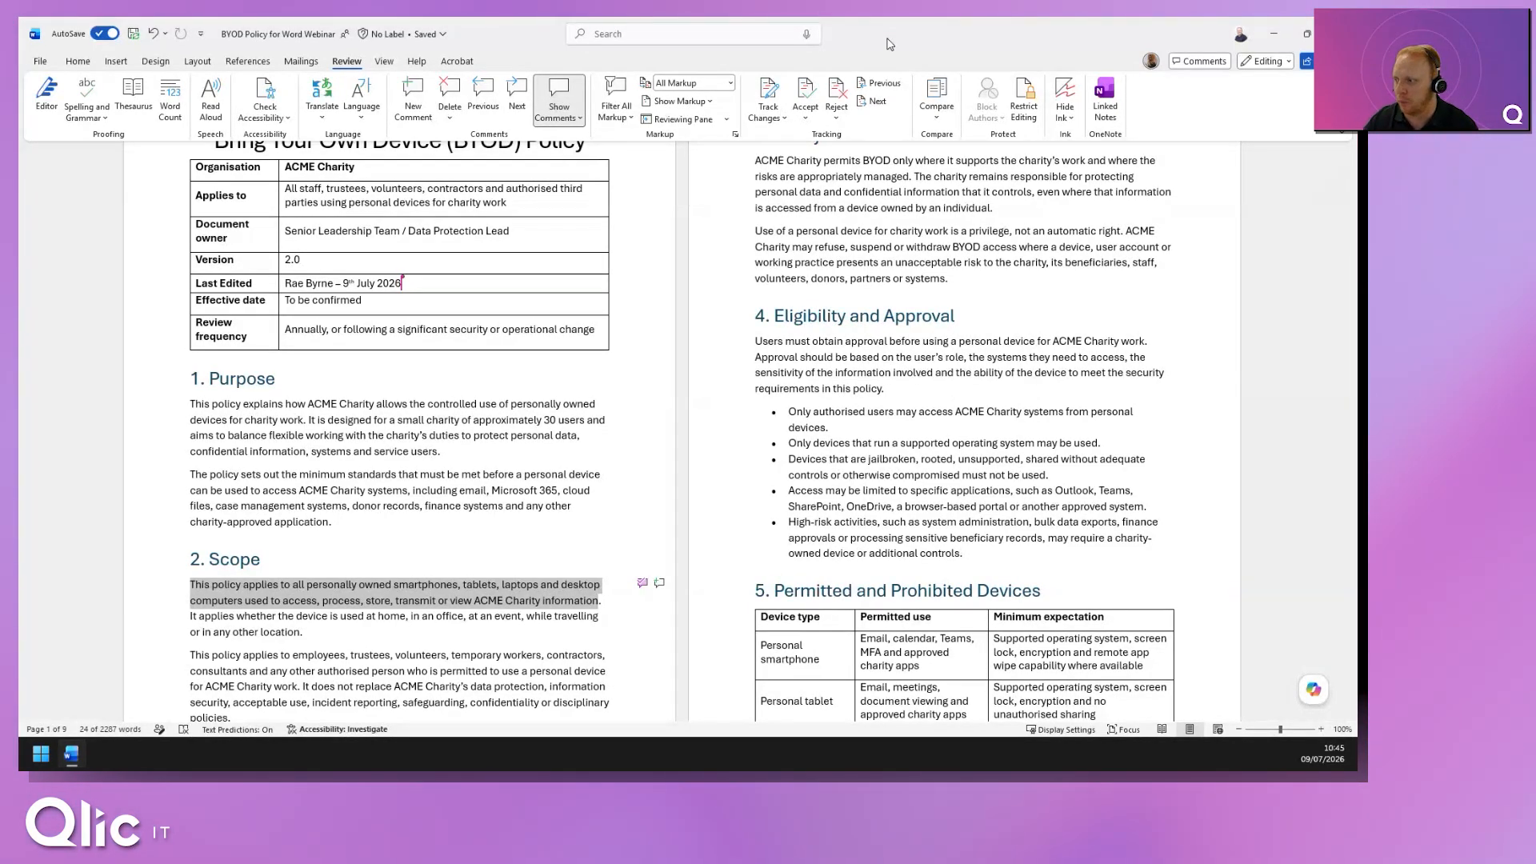
Step: Open Copilot for the document and look through the full list of suggested prompts
click(1314, 690)
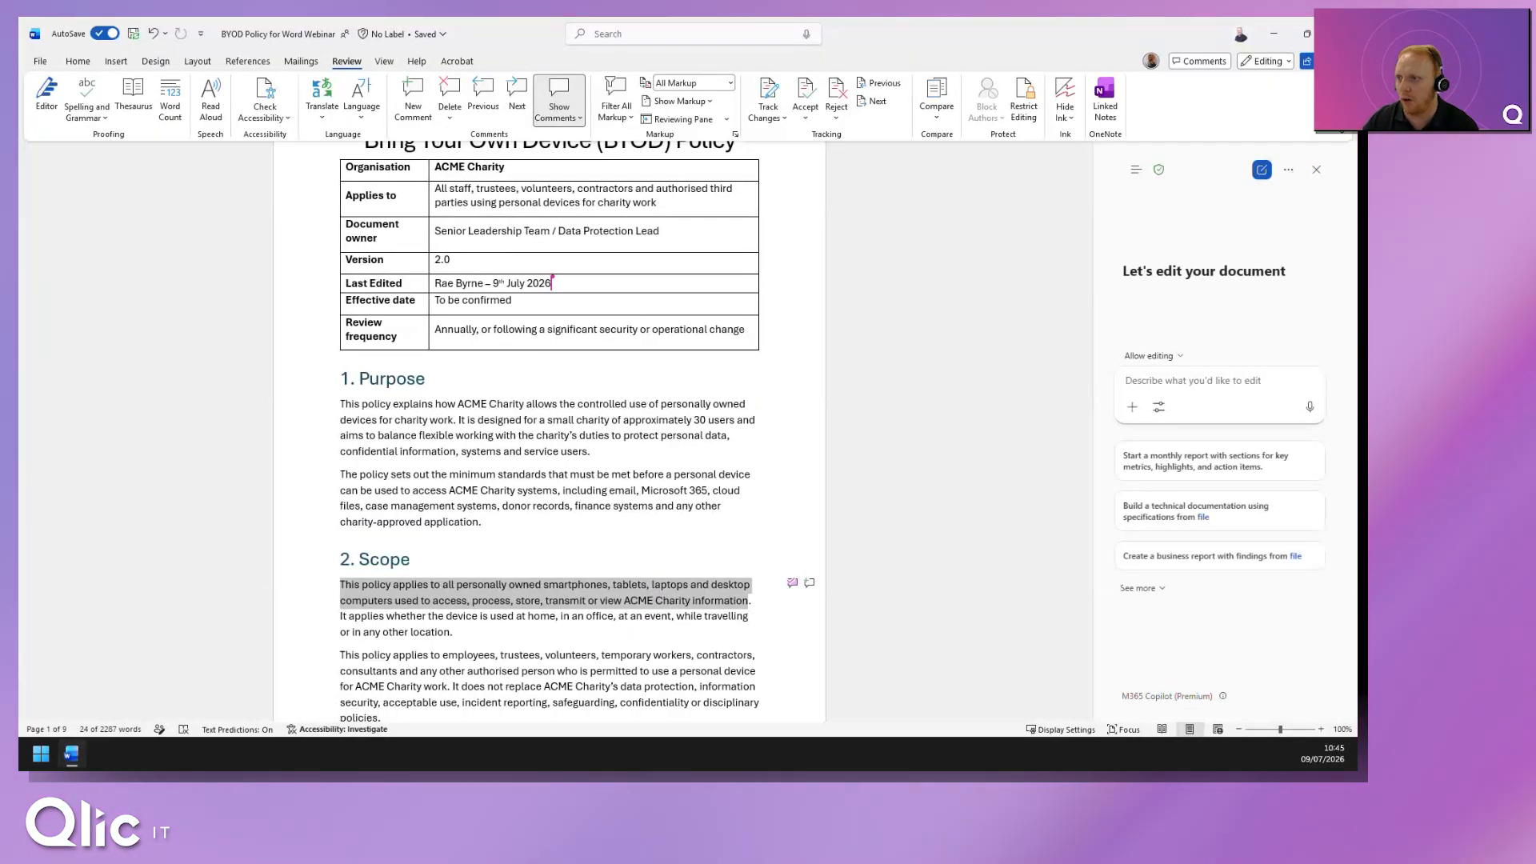
scroll(670, 354, up, 3)
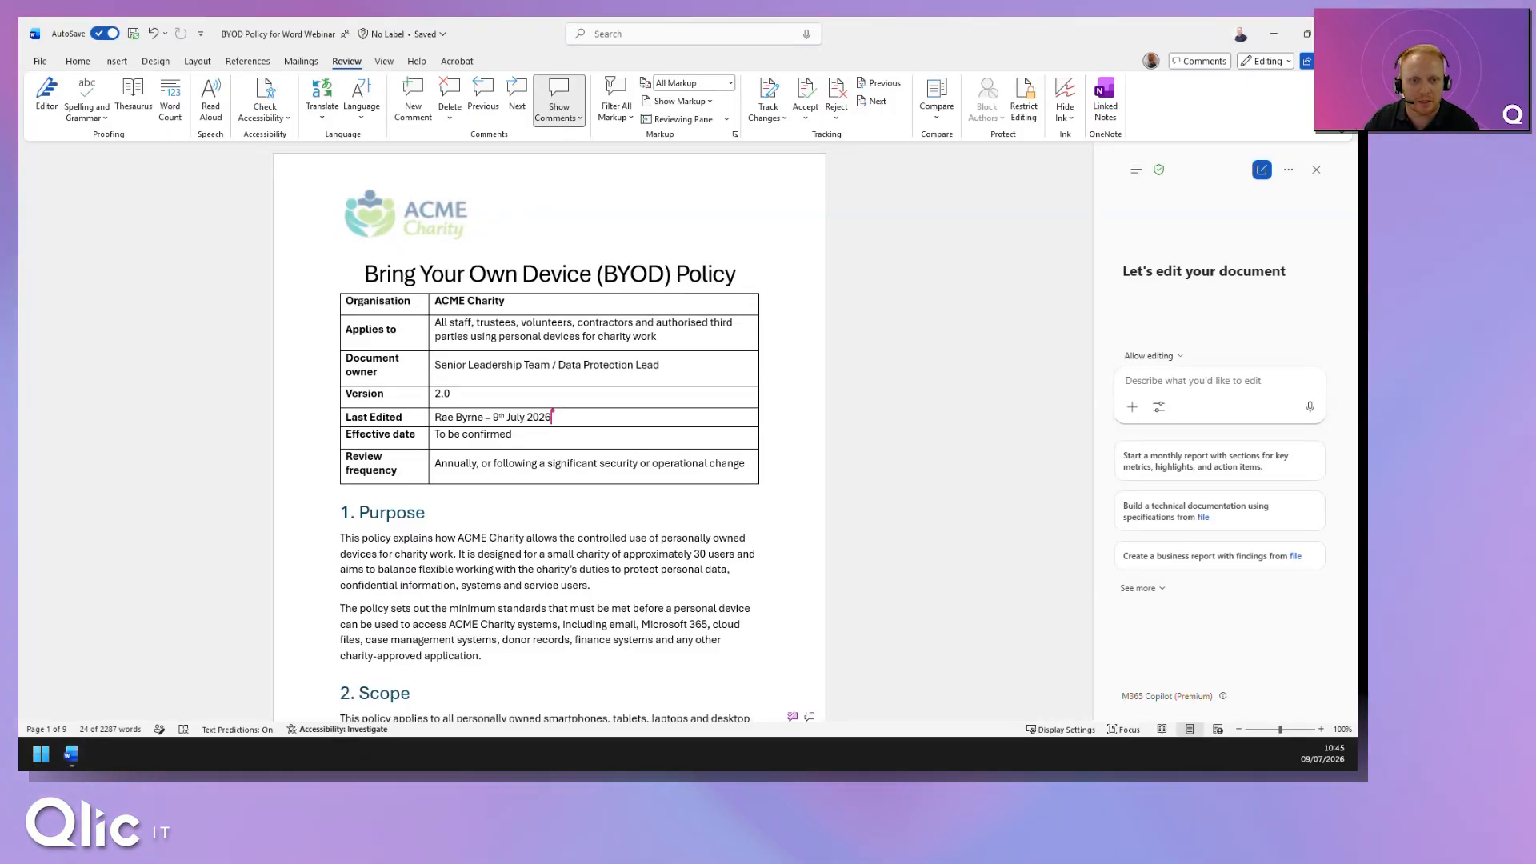
click(1135, 589)
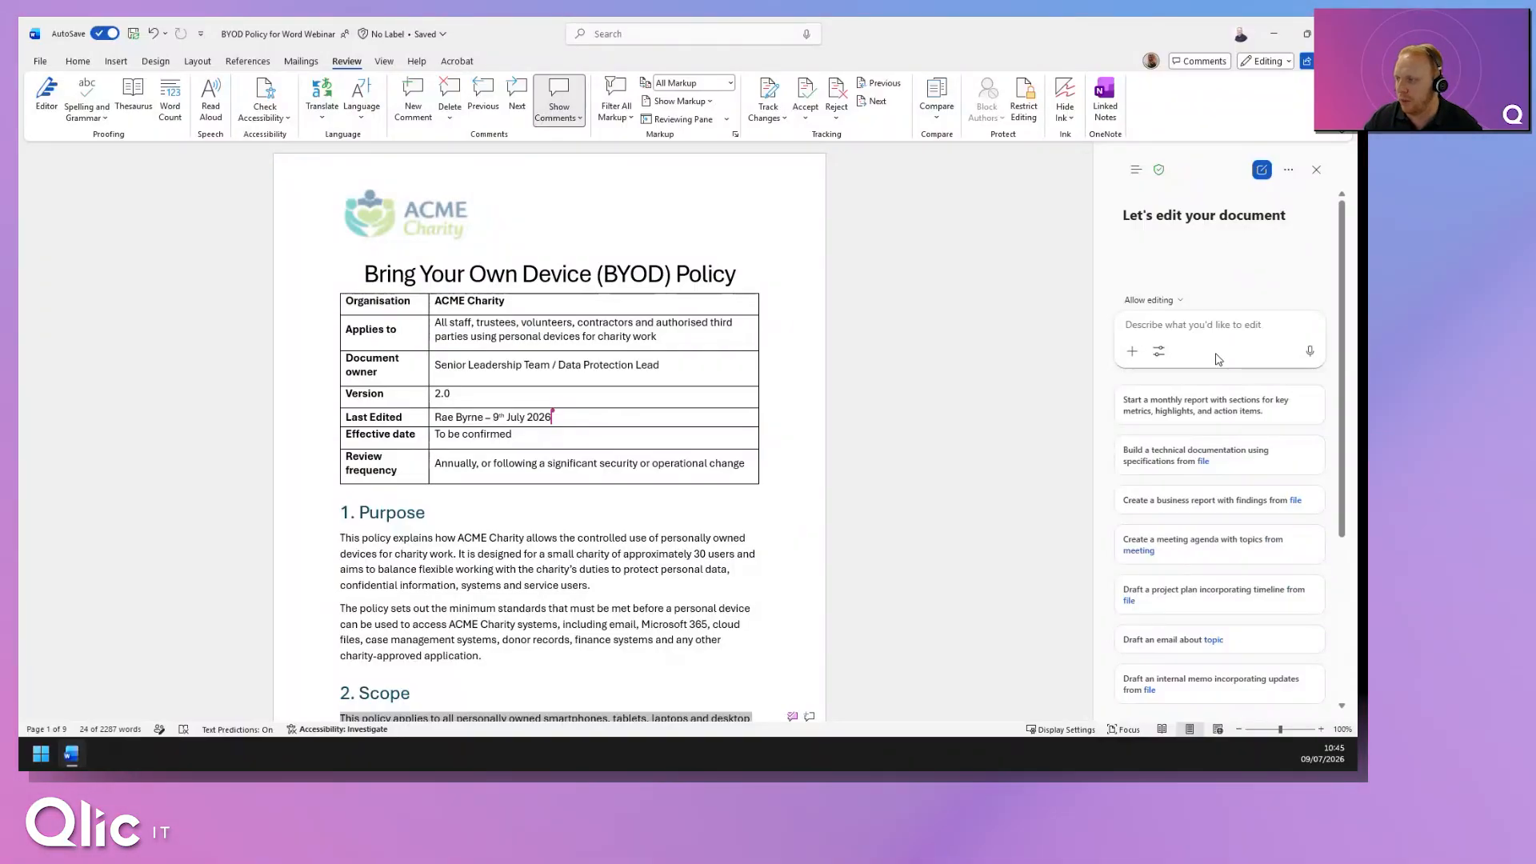
scroll(1244, 415, down, 3)
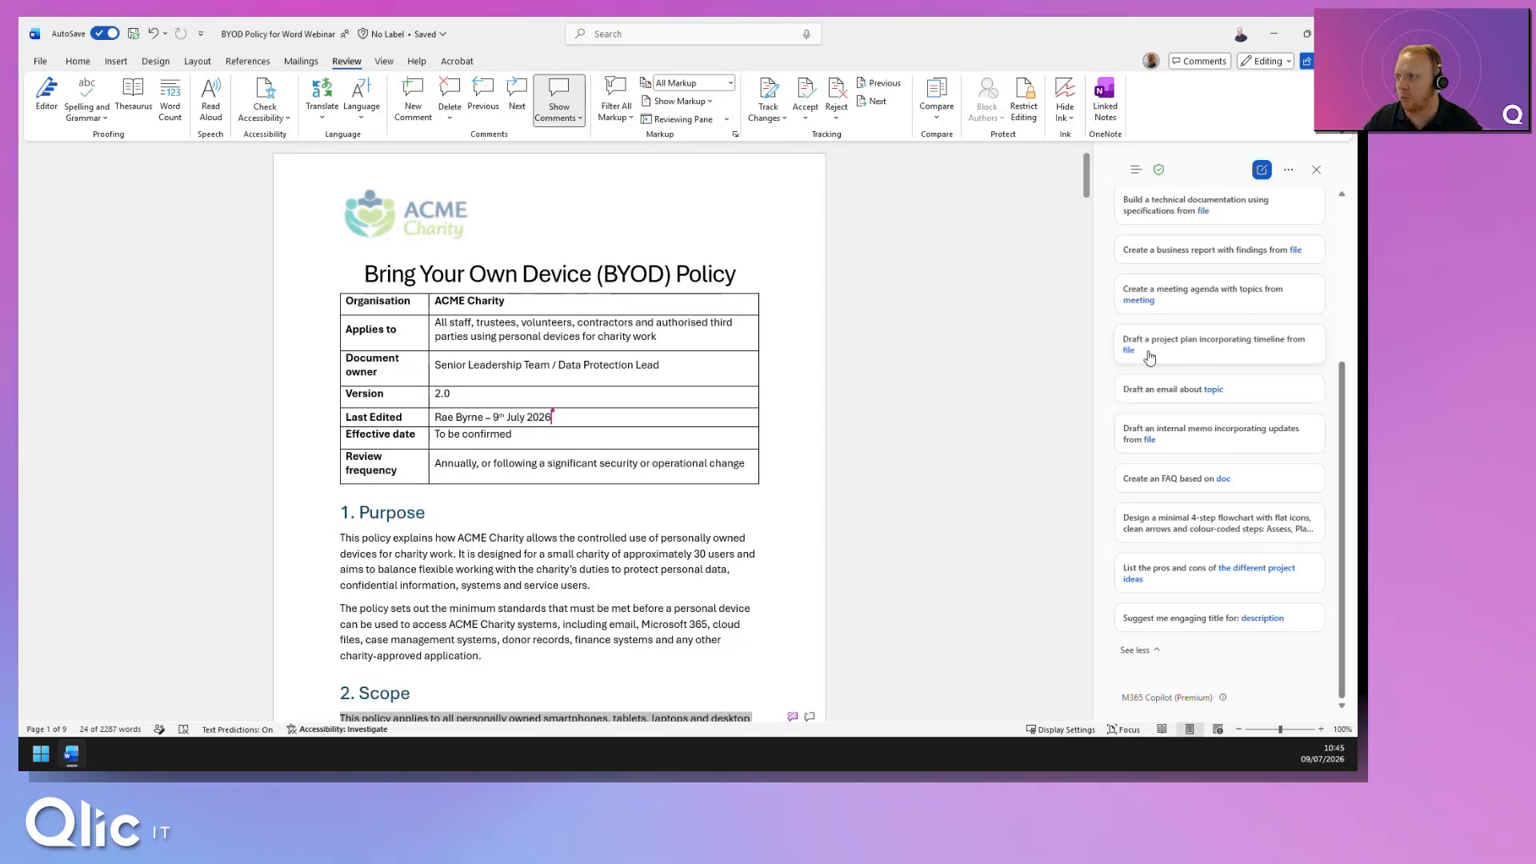
scroll(1149, 357, up, 4)
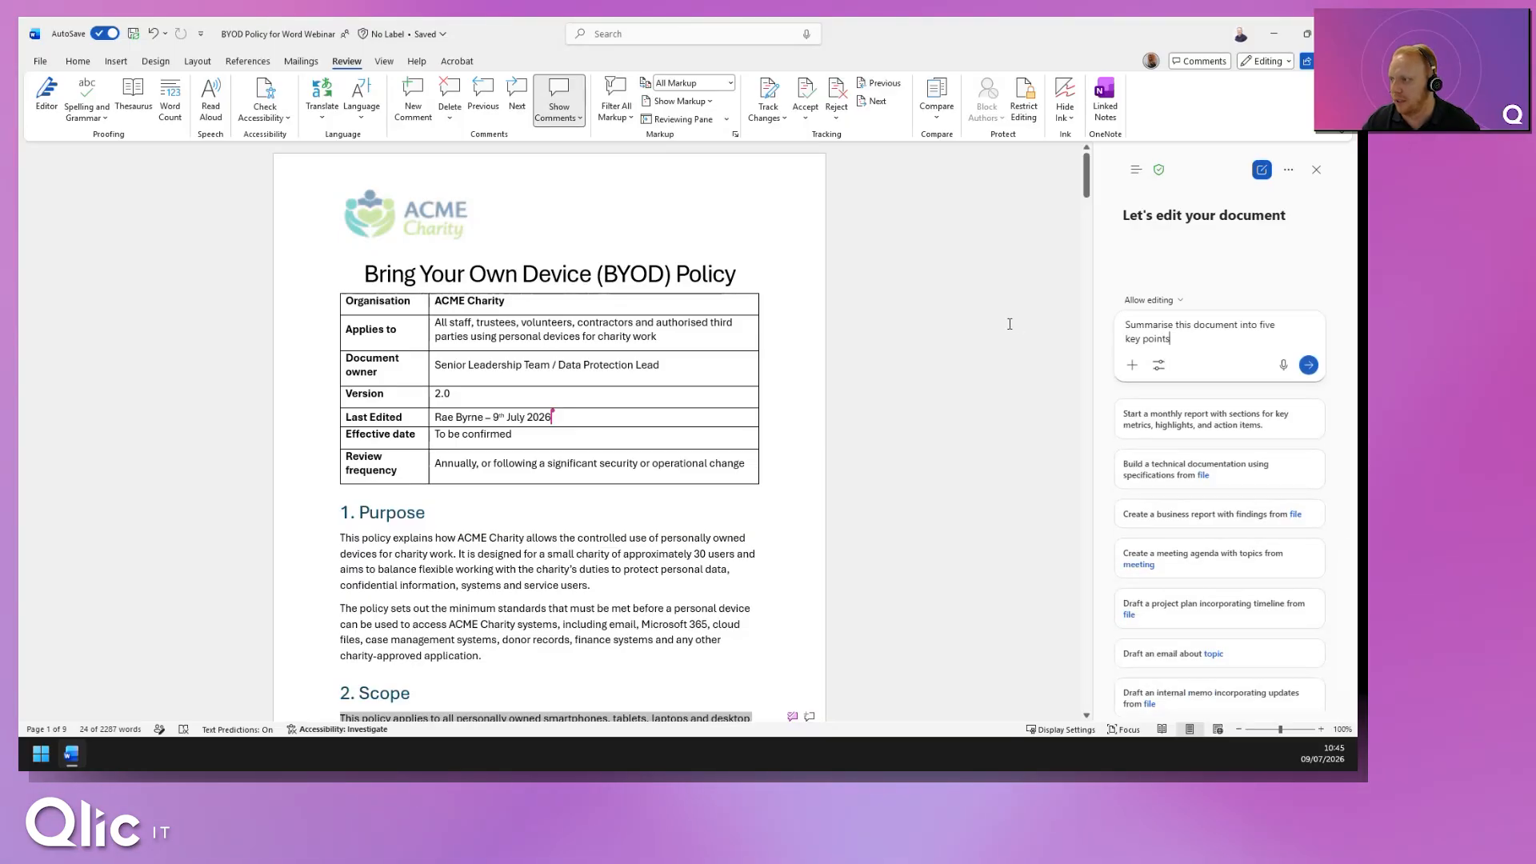
Step: Ask Copilot to "Summarise this document into five key points" and read through its whole answer
key(Return)
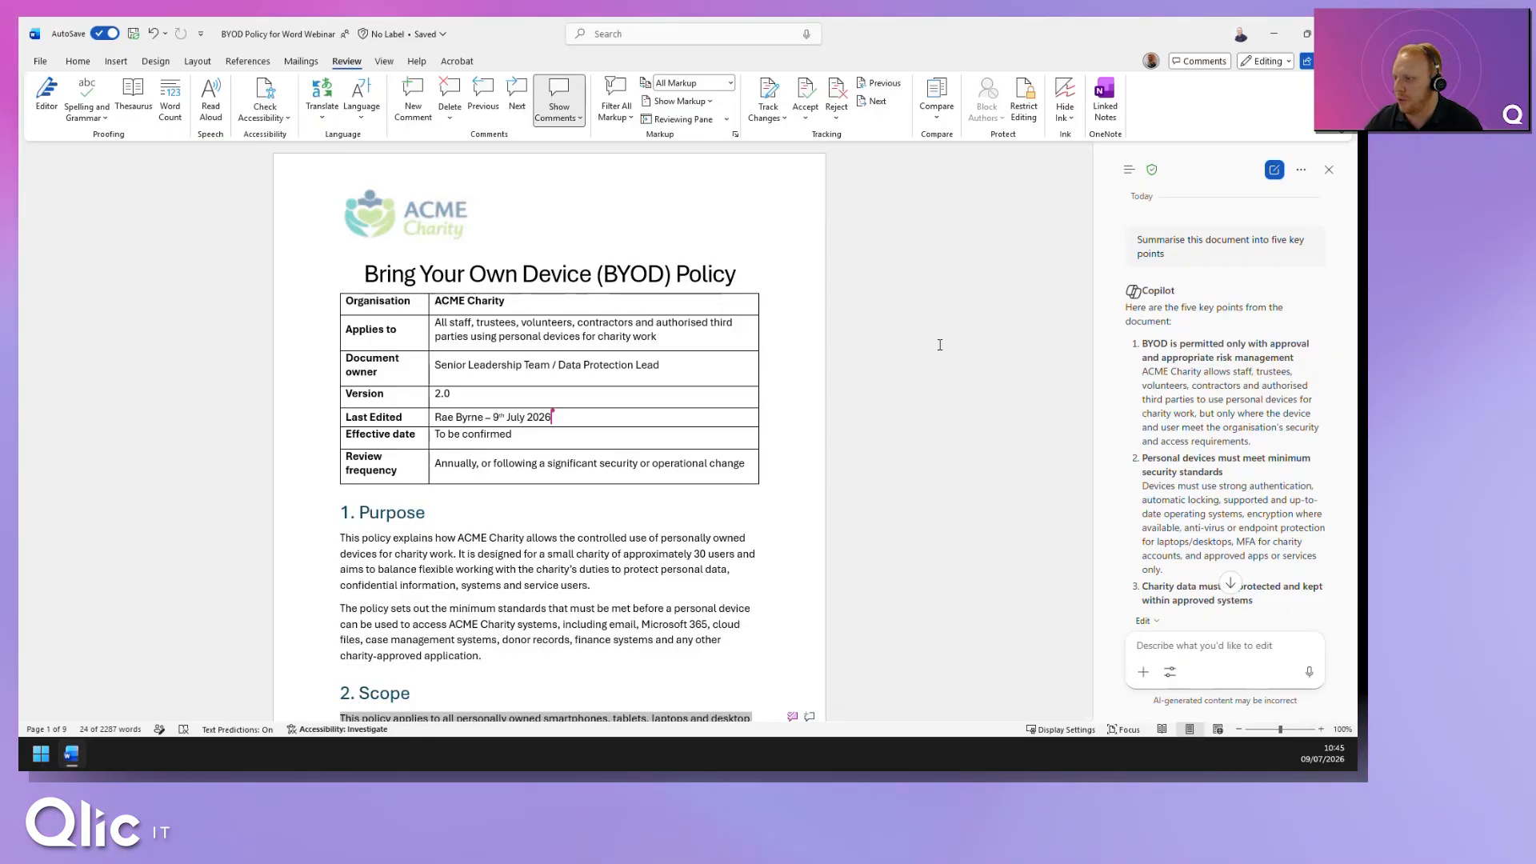
scroll(1253, 374, down, 1)
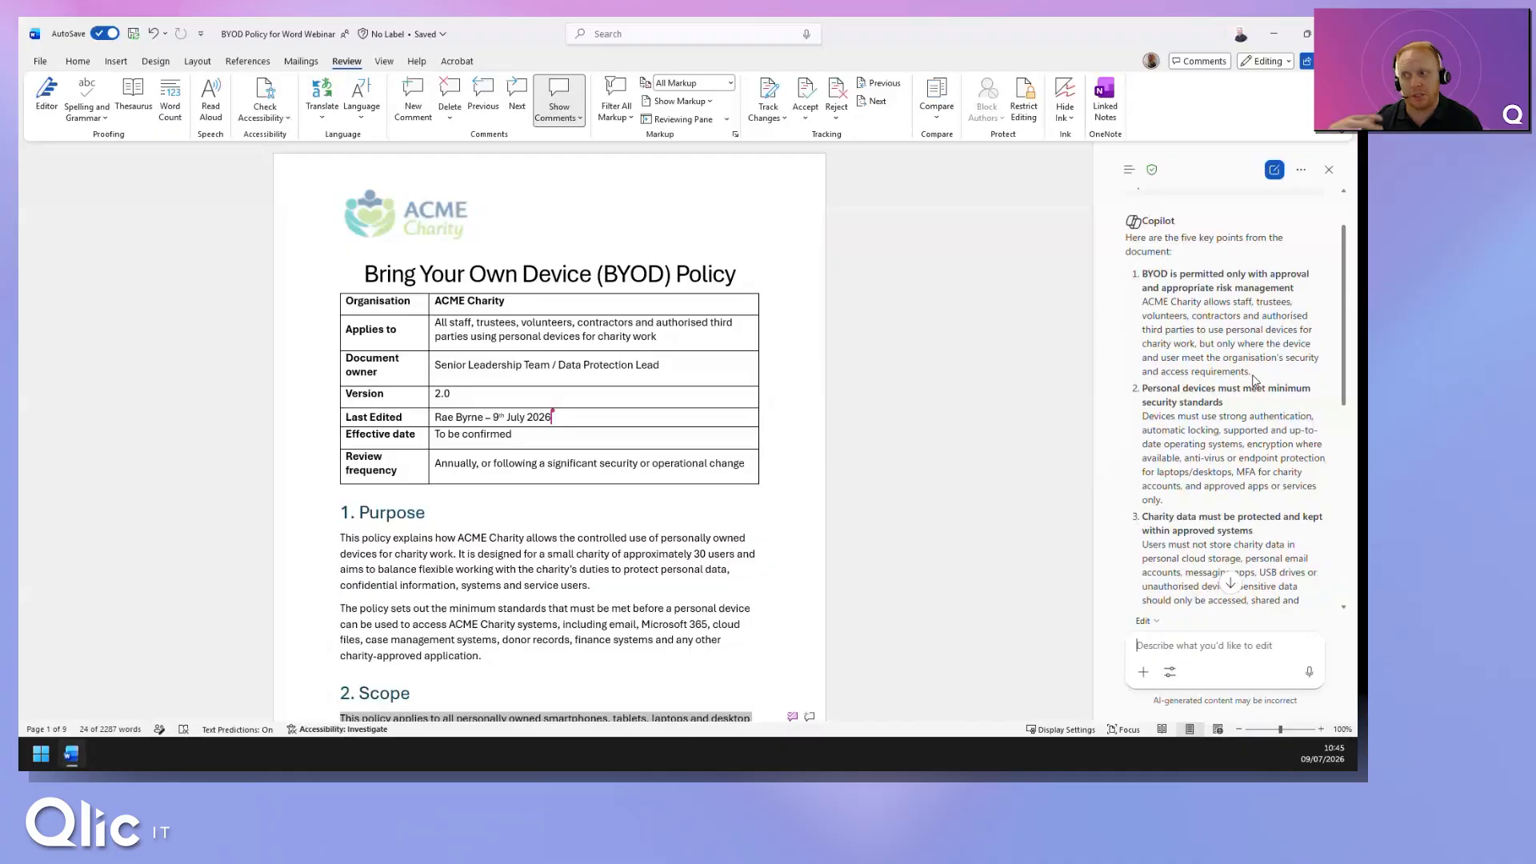
scroll(1253, 380, down, 3)
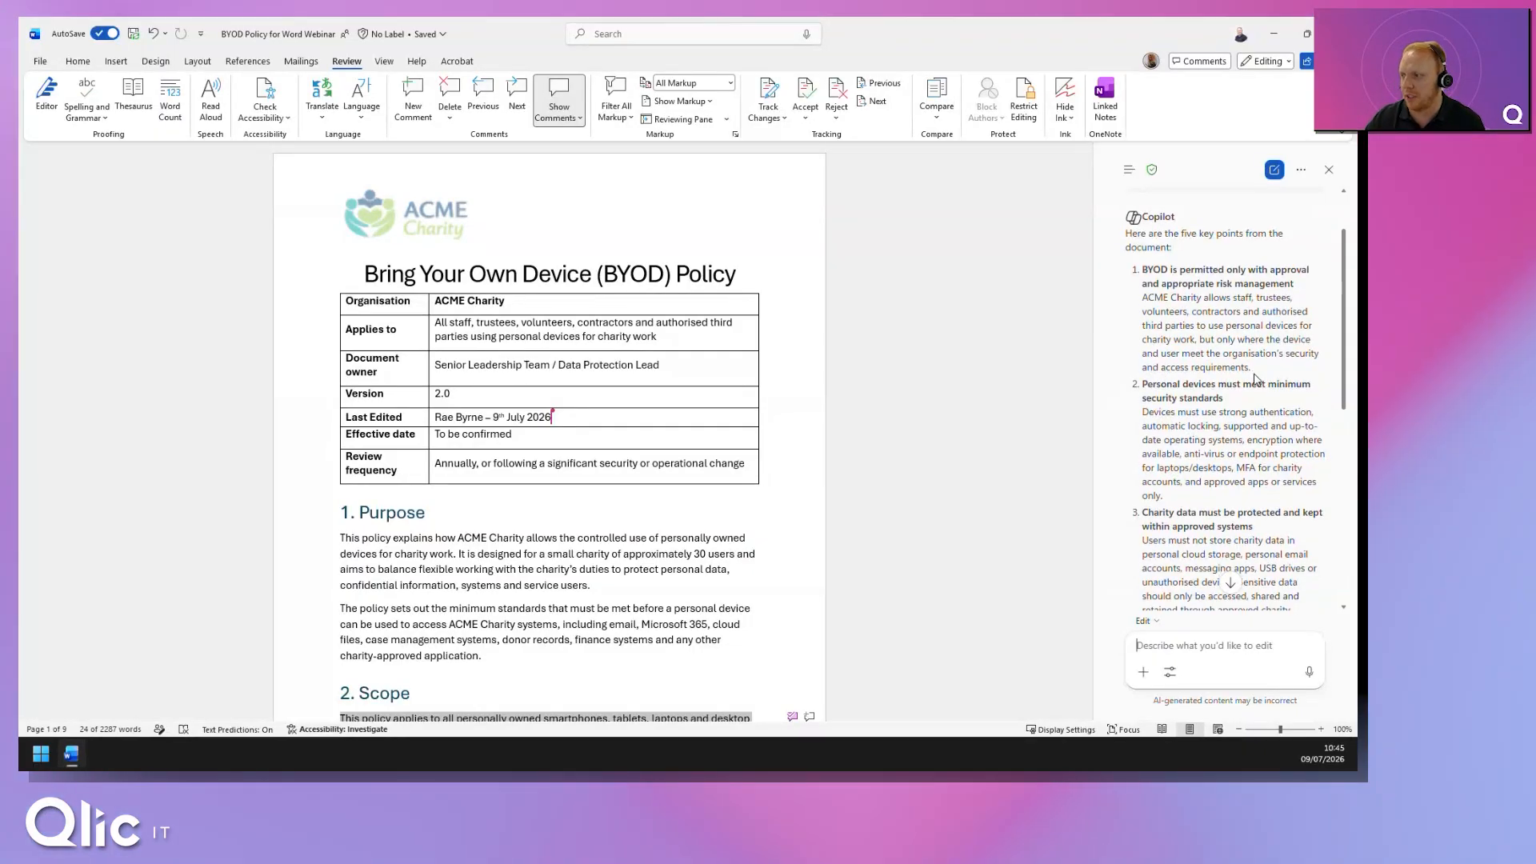
scroll(1254, 378, down, 4)
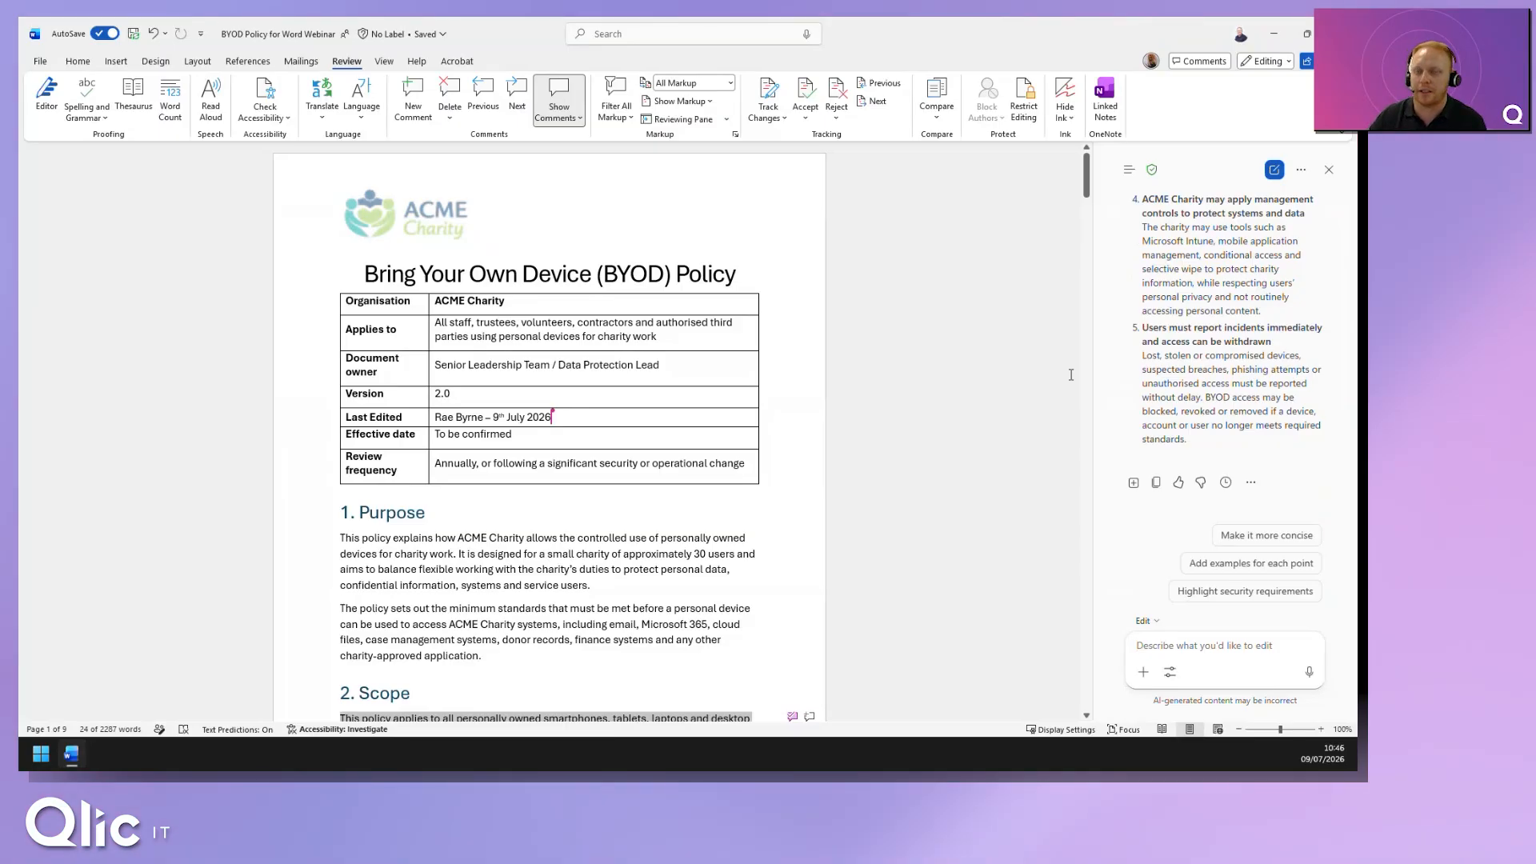
Step: Have Copilot carry out its suggestion "Highlight security requirements" and review the highlighted passages in the policy
click(1253, 594)
click(1308, 671)
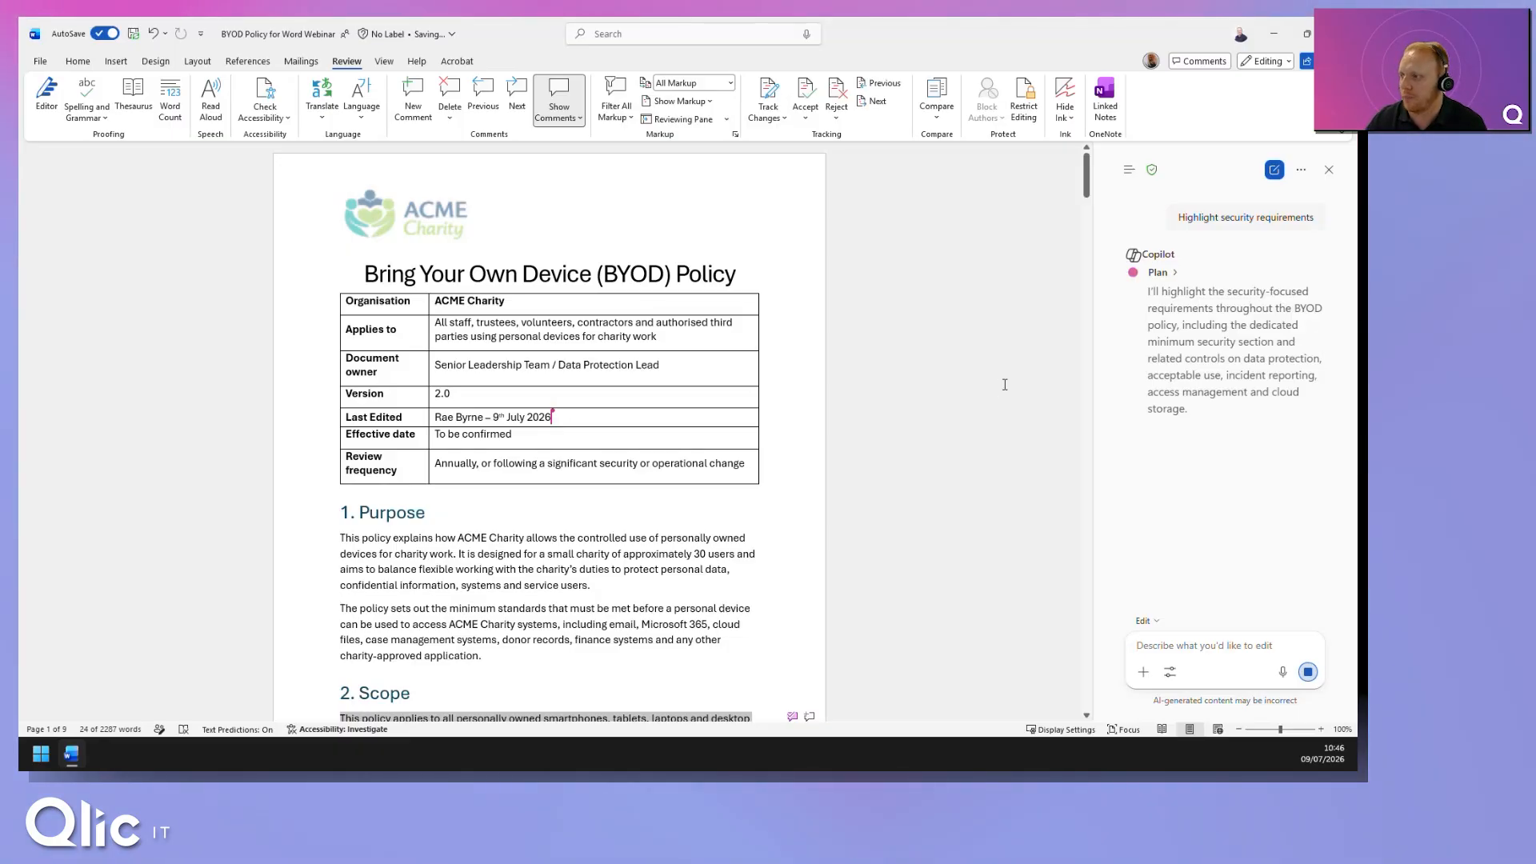
click(1168, 274)
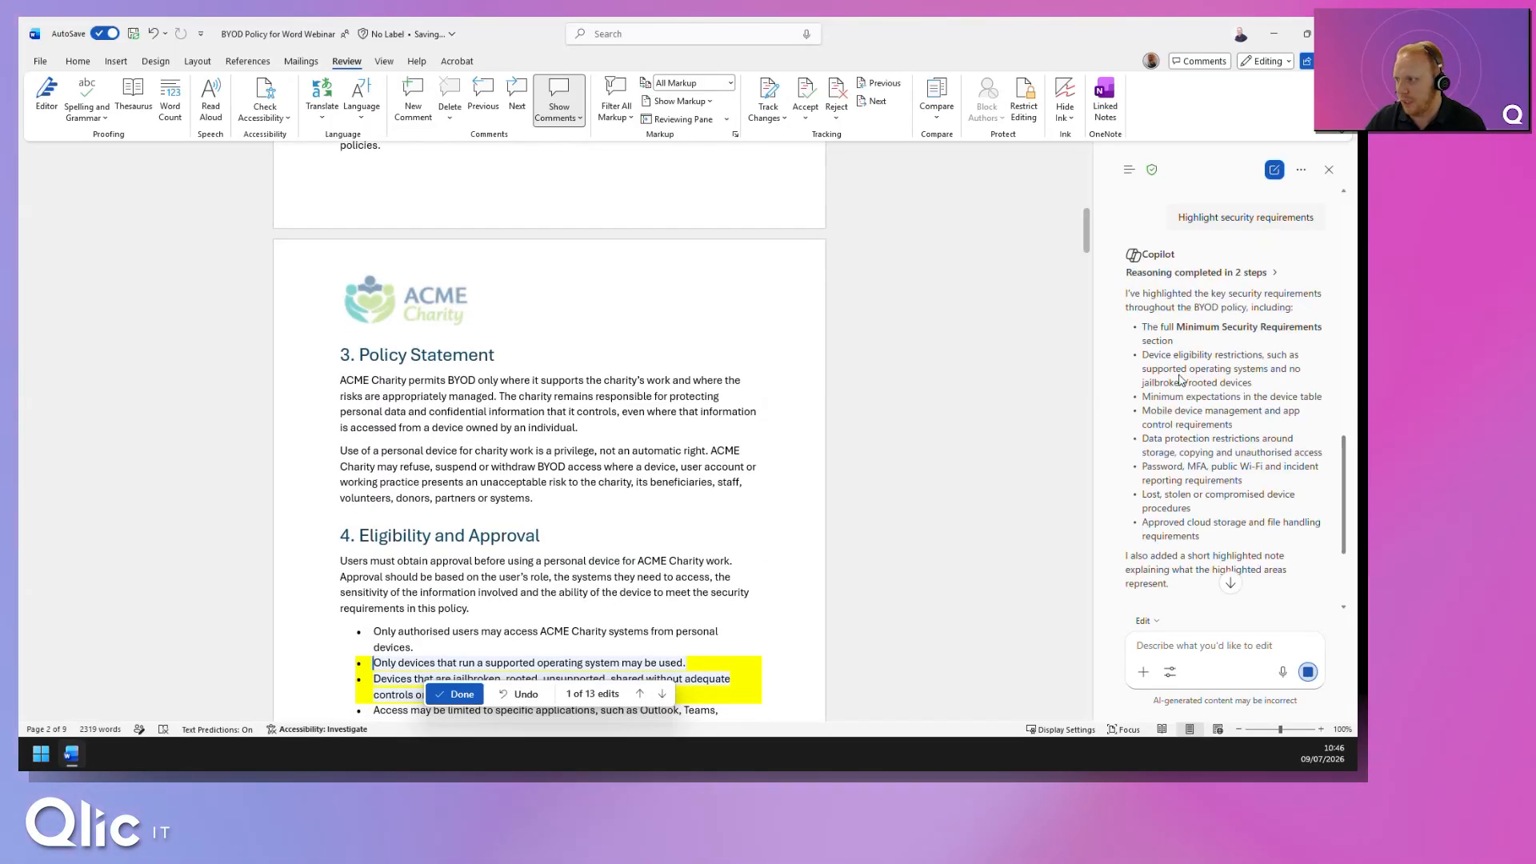
scroll(821, 416, down, 10)
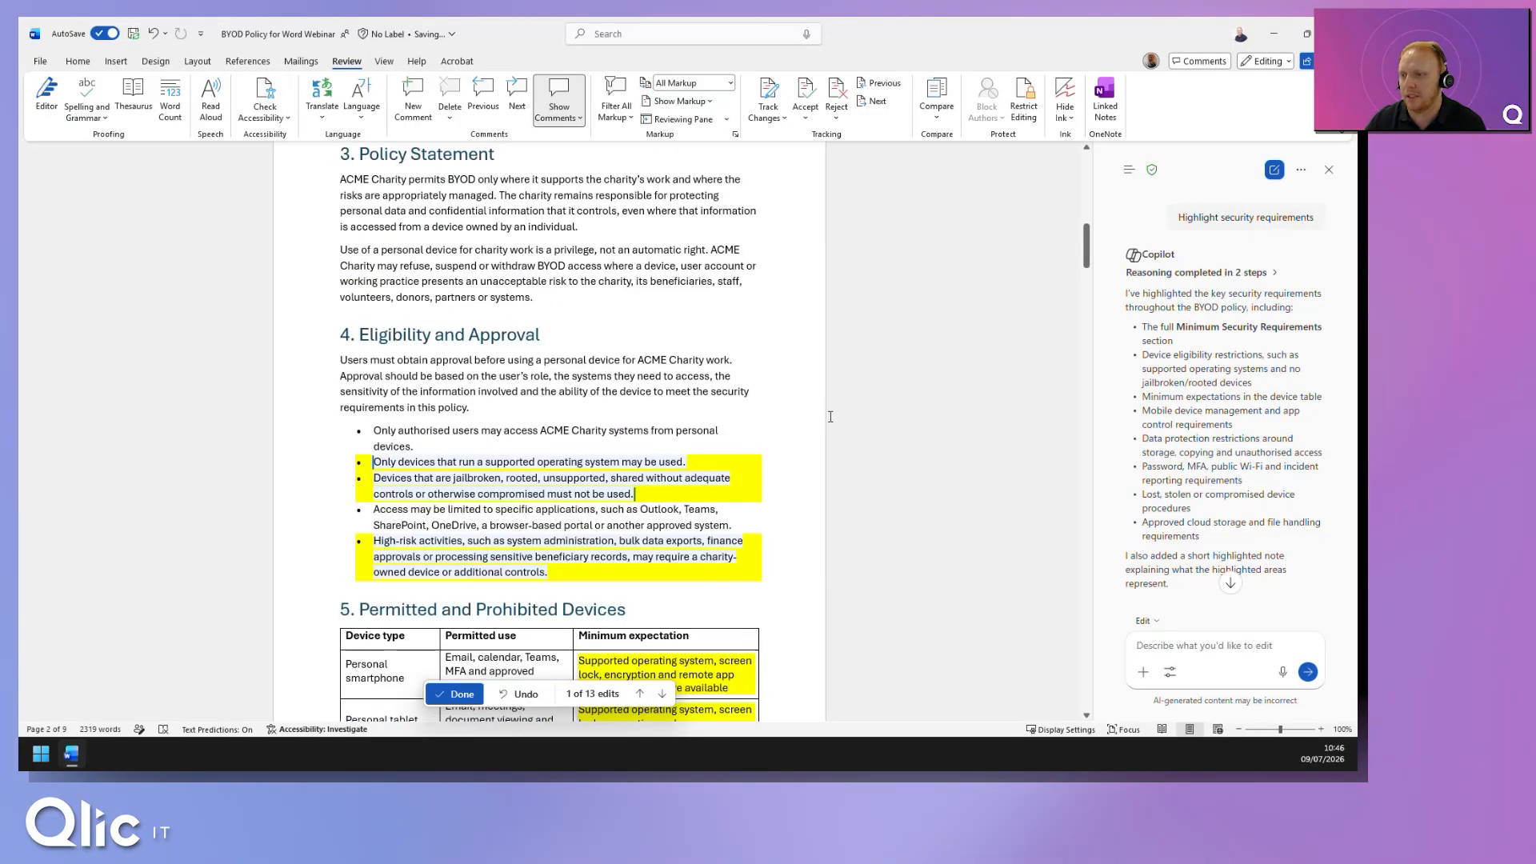
scroll(874, 402, down, 8)
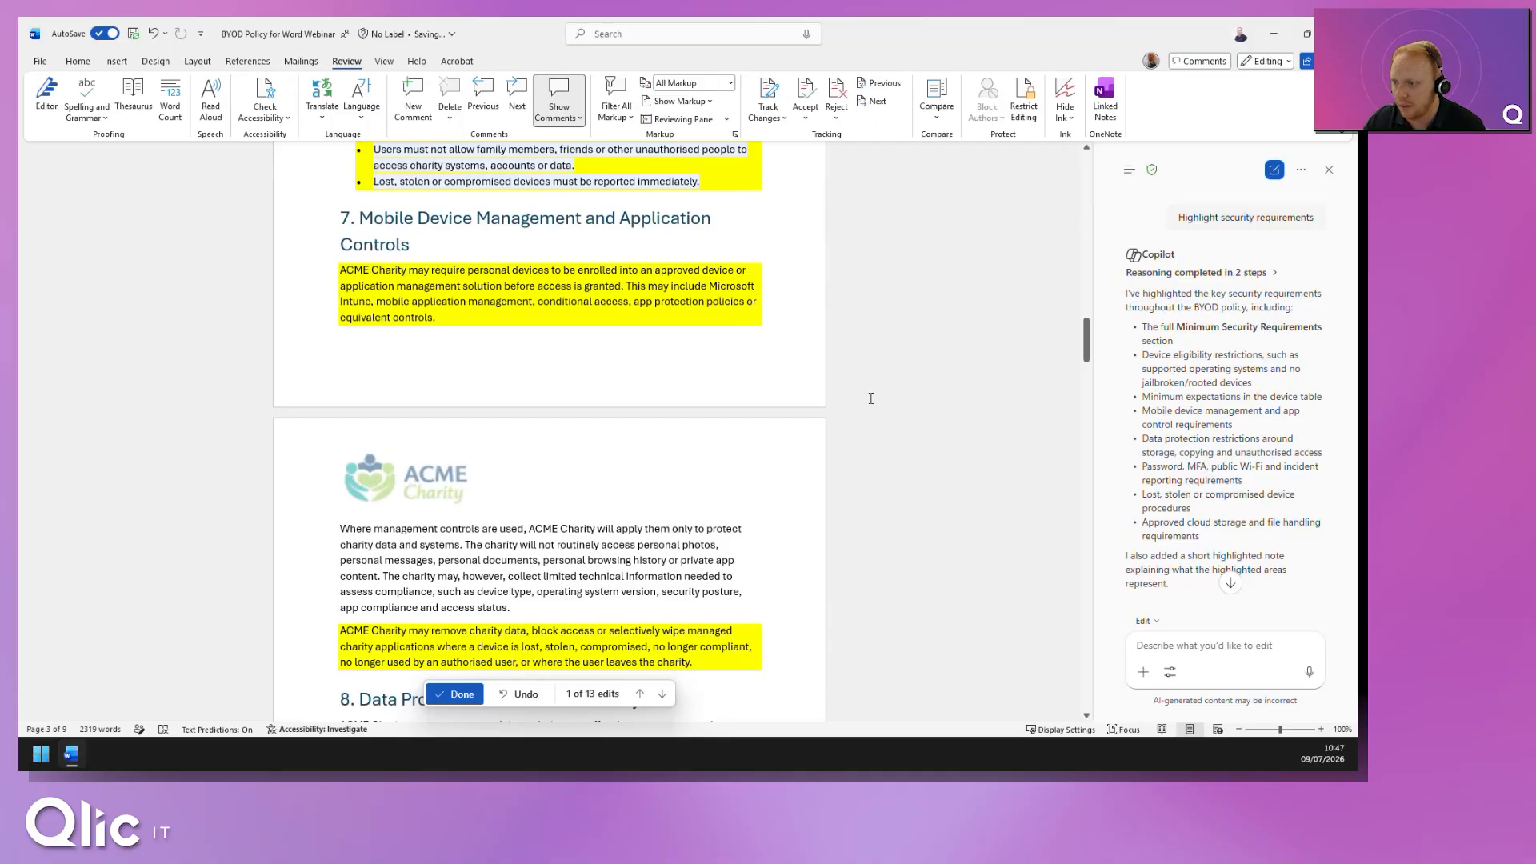
Step: Undo Copilot's highlighting edits and check the policy text back up to the Purpose and Scope sections
click(526, 694)
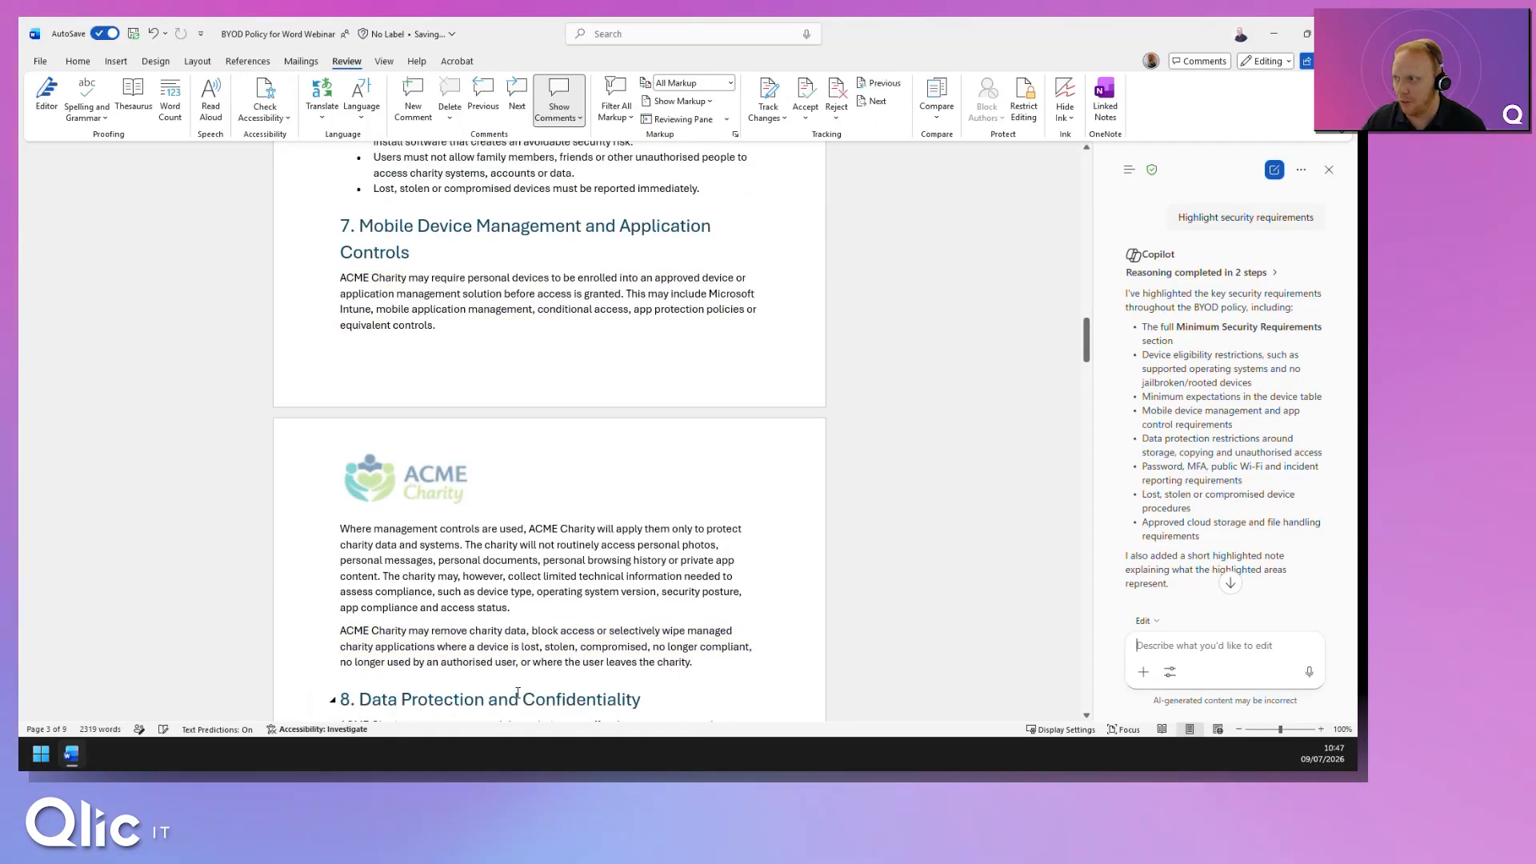
scroll(589, 432, up, 15)
scroll(589, 430, up, 9)
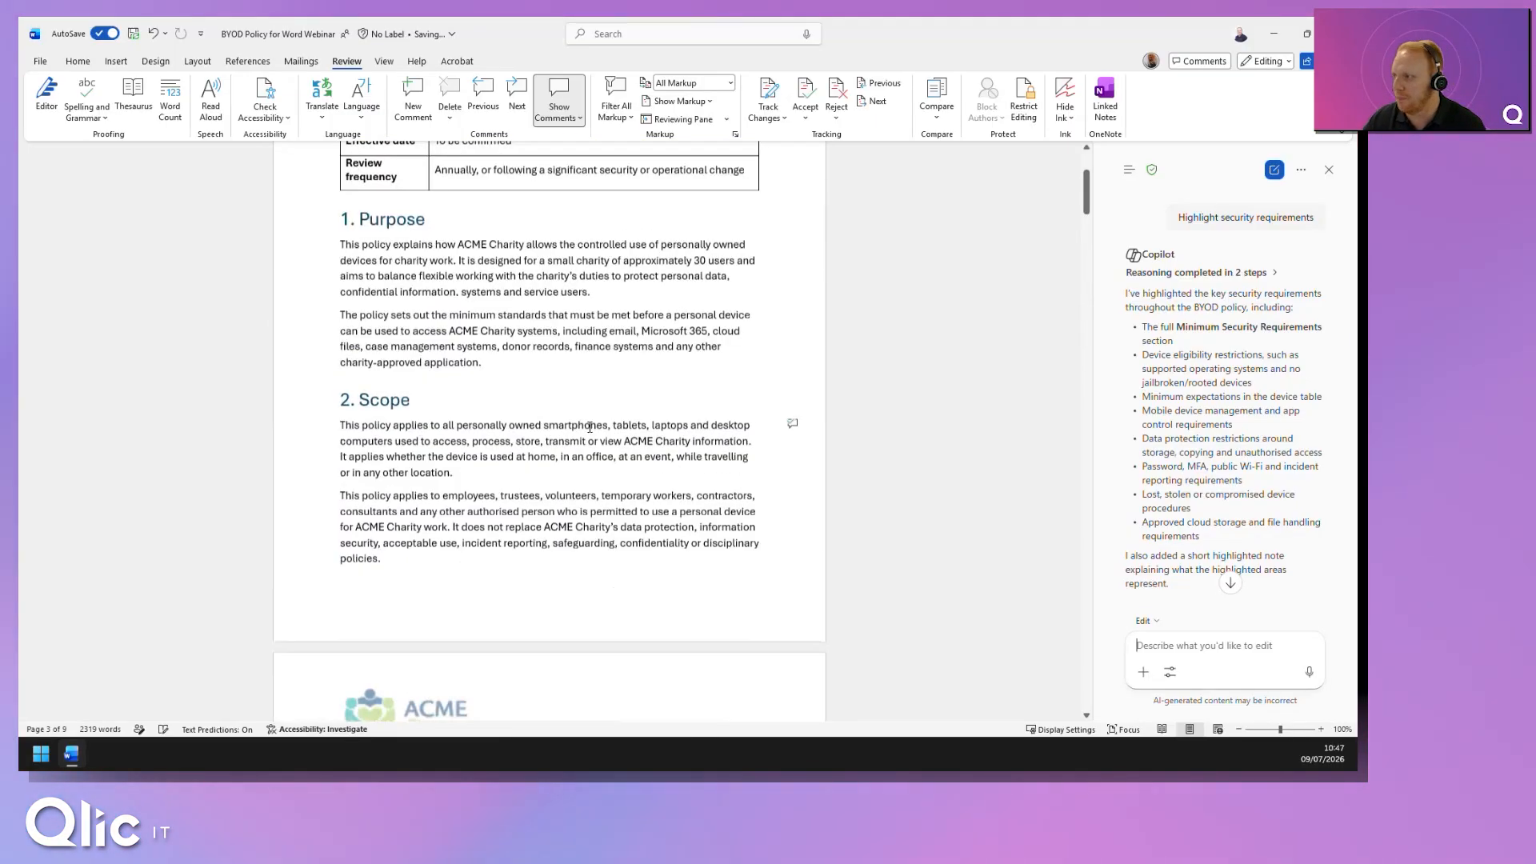
Step: In a new Copilot chat, apply "Rewrite this section in plain English for charity staff with no technical knowledge" to section 7's paragraphs and keep the edits
click(1274, 170)
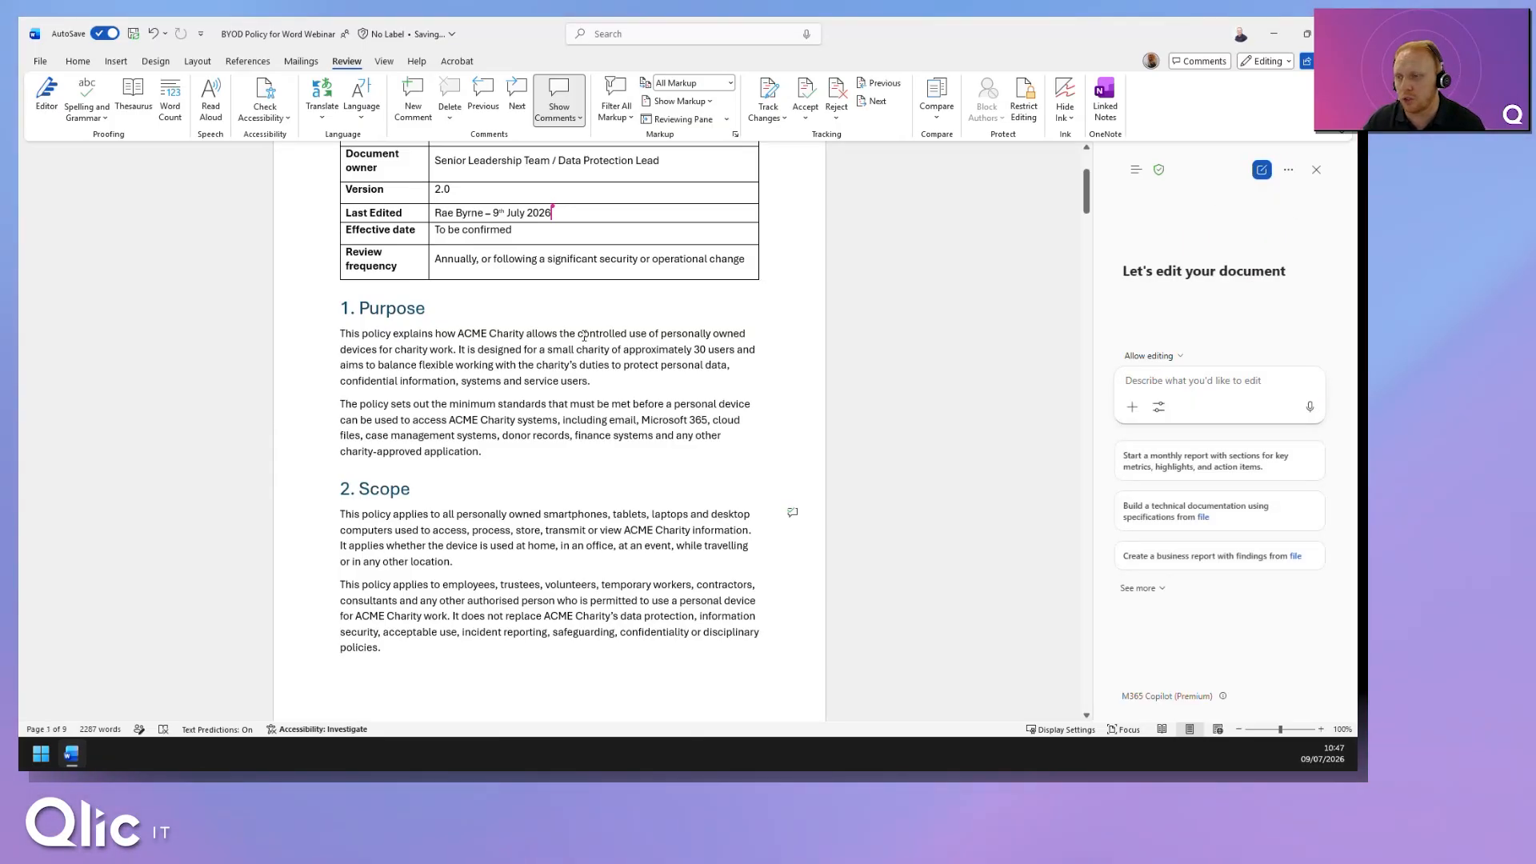
scroll(587, 336, down, 8)
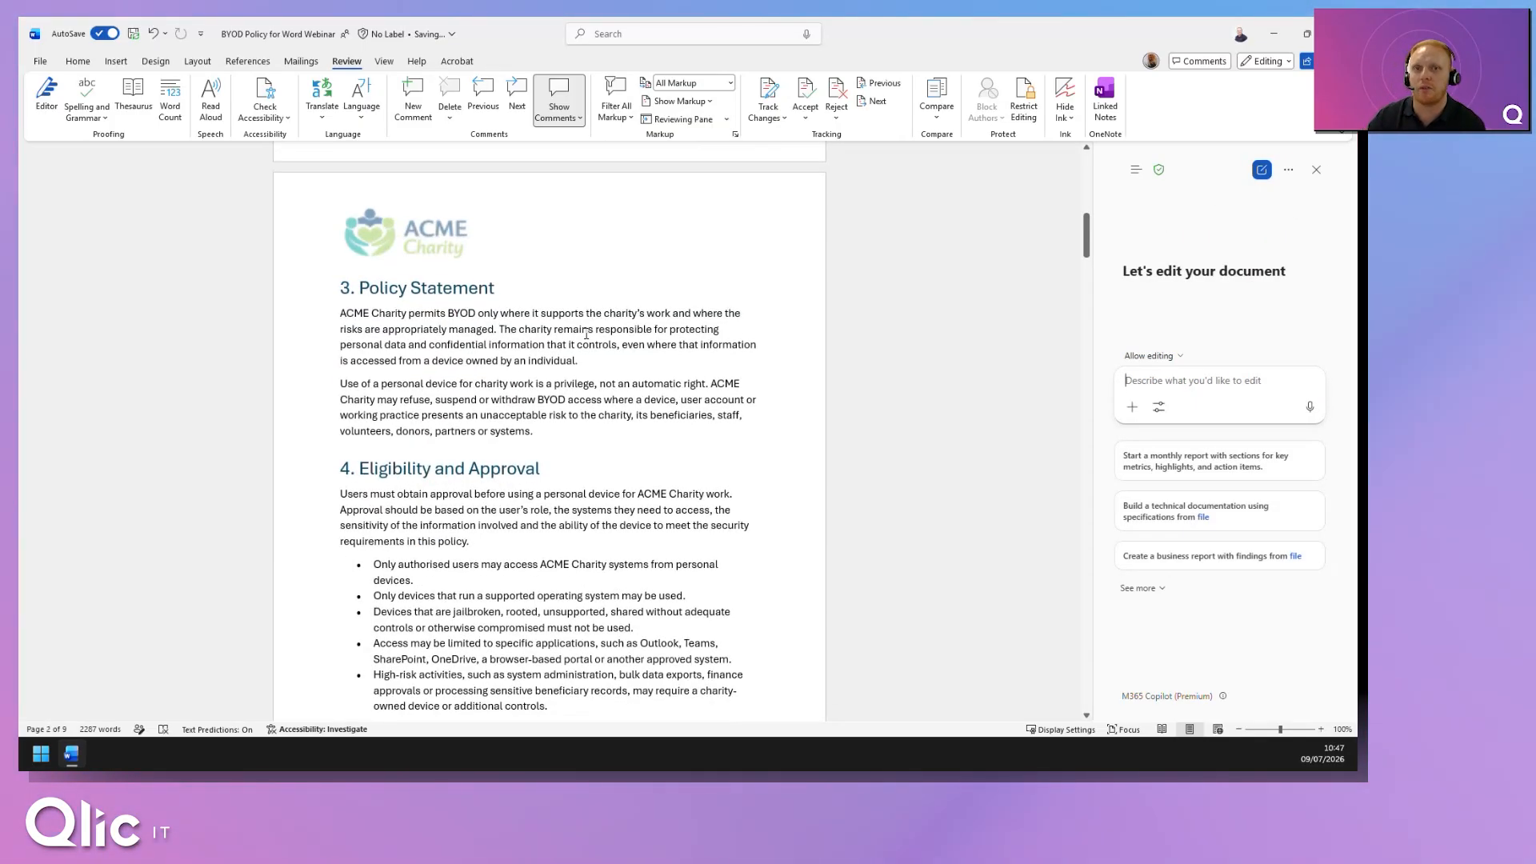
scroll(613, 339, down, 12)
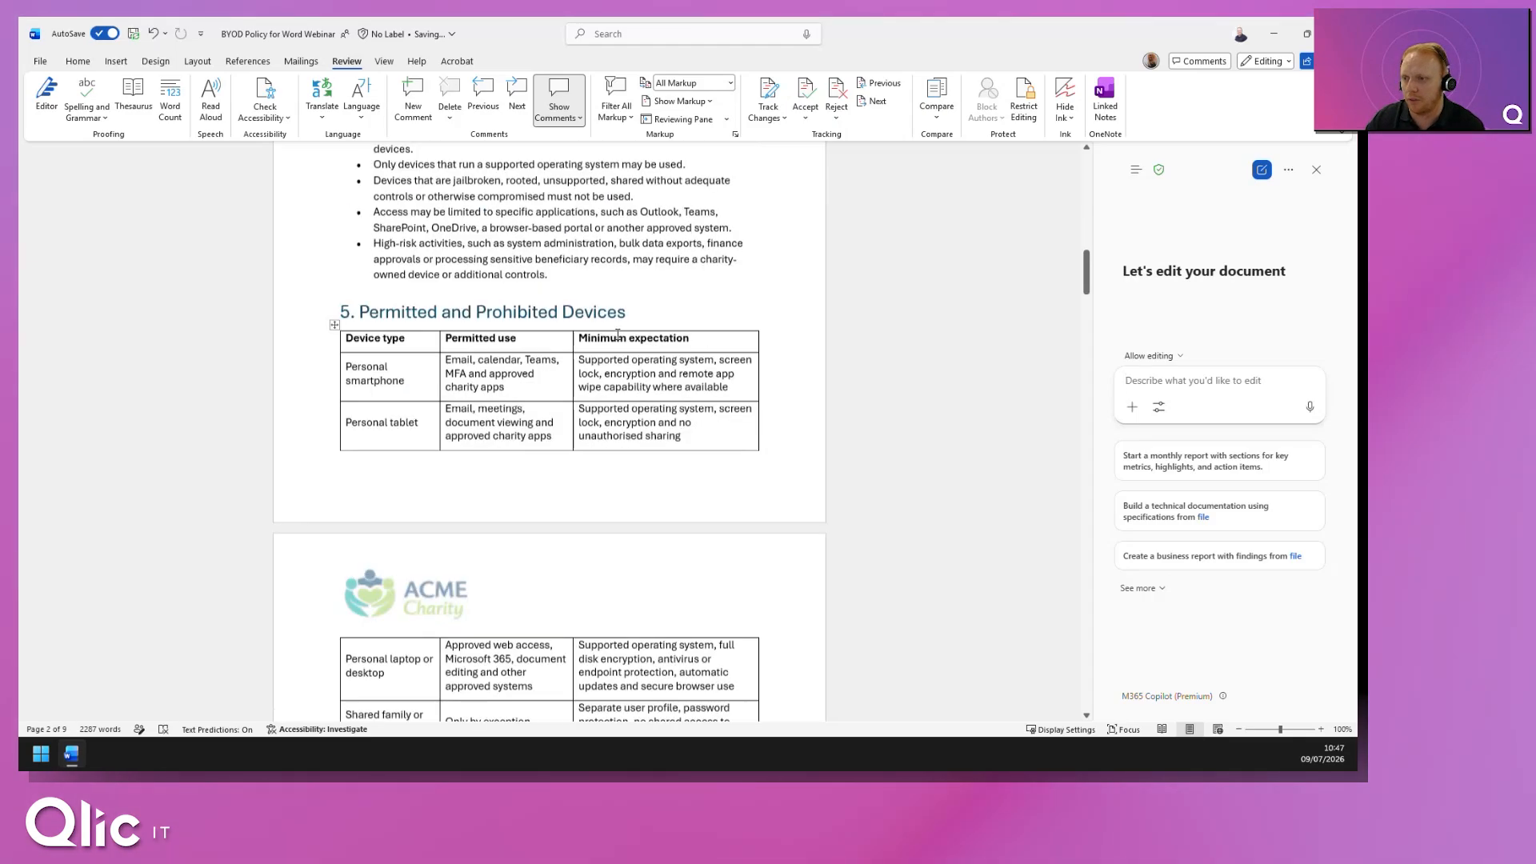
scroll(610, 342, down, 5)
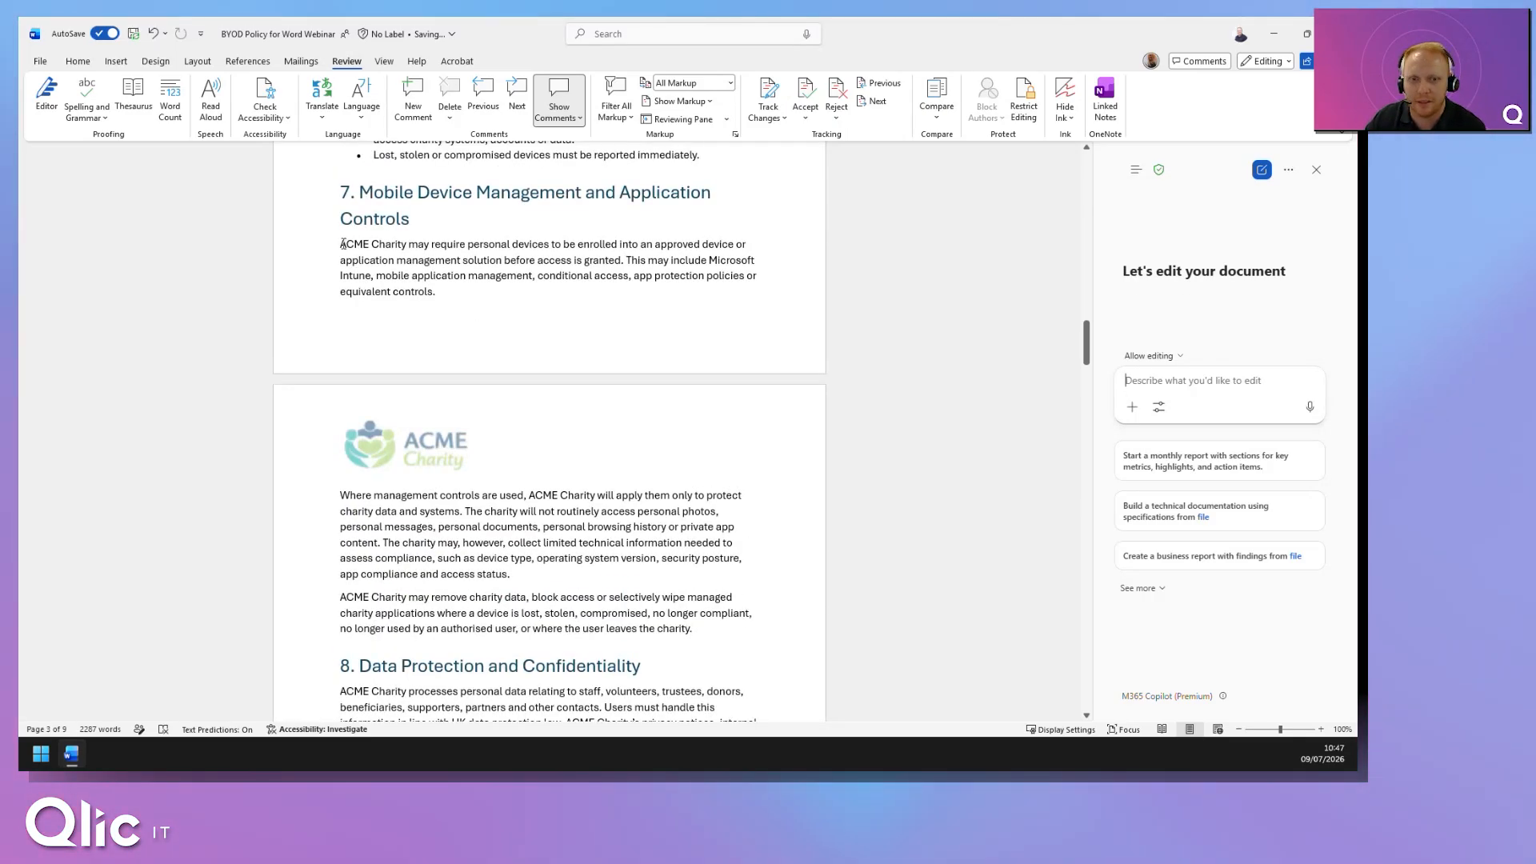
drag(343, 244, 702, 626)
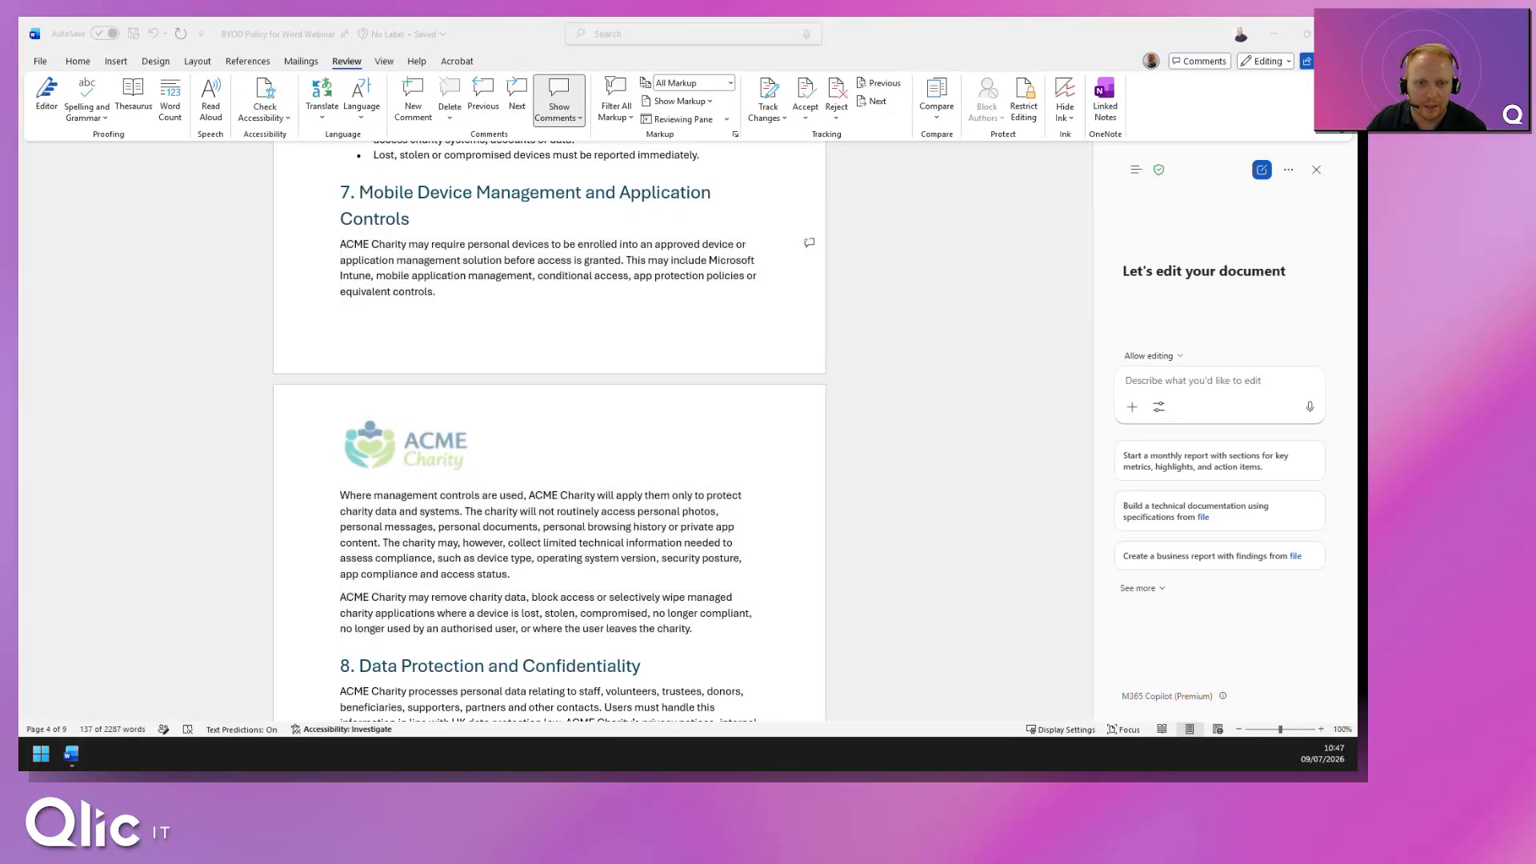
click(1185, 382)
text(Rewrite this section in plain English for charity staff with no technical knowledge)
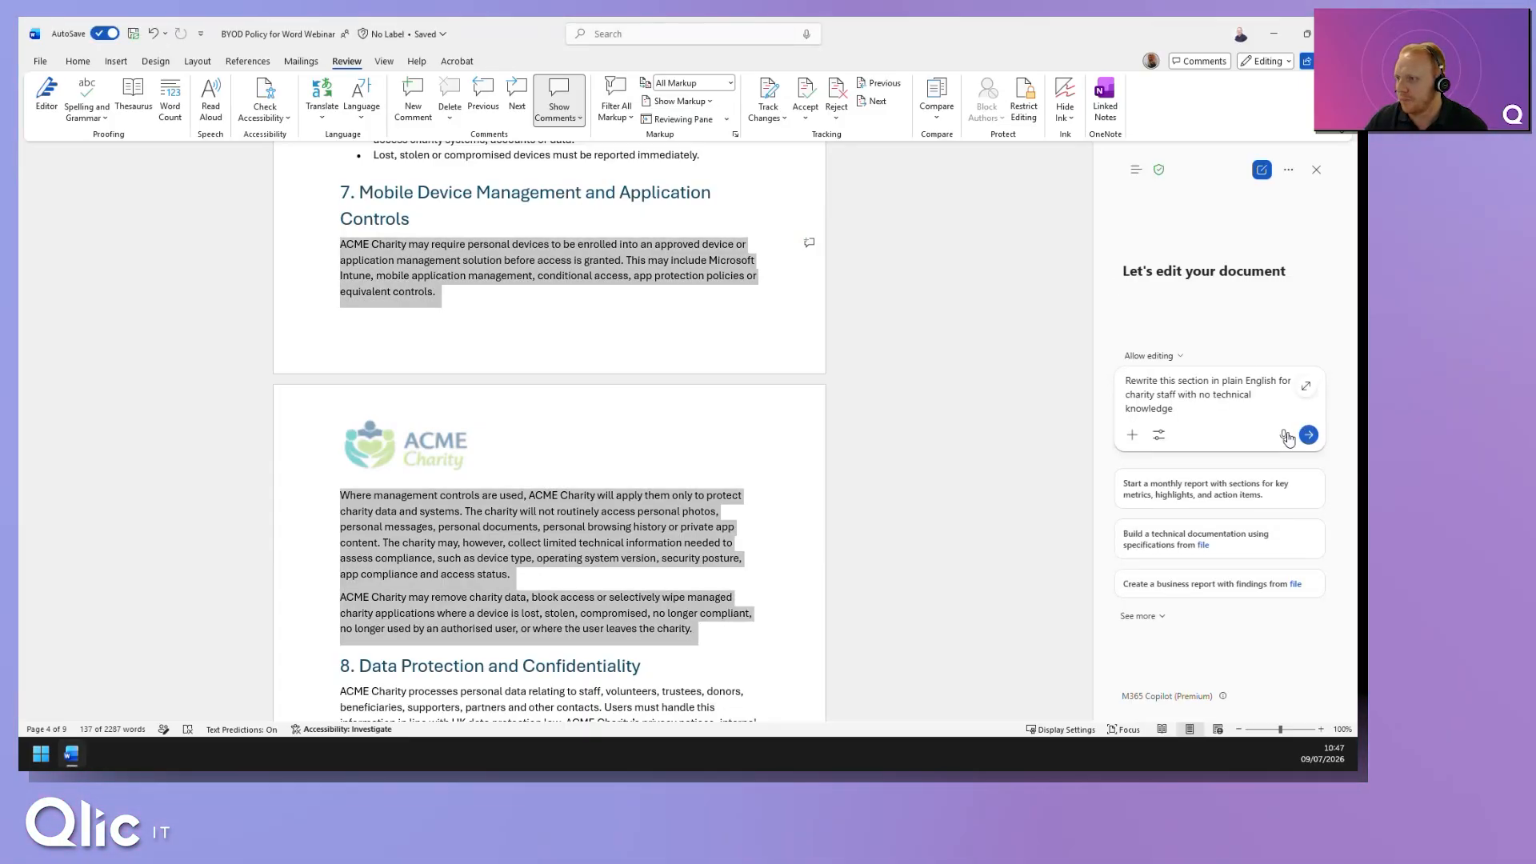
right_click(692, 272)
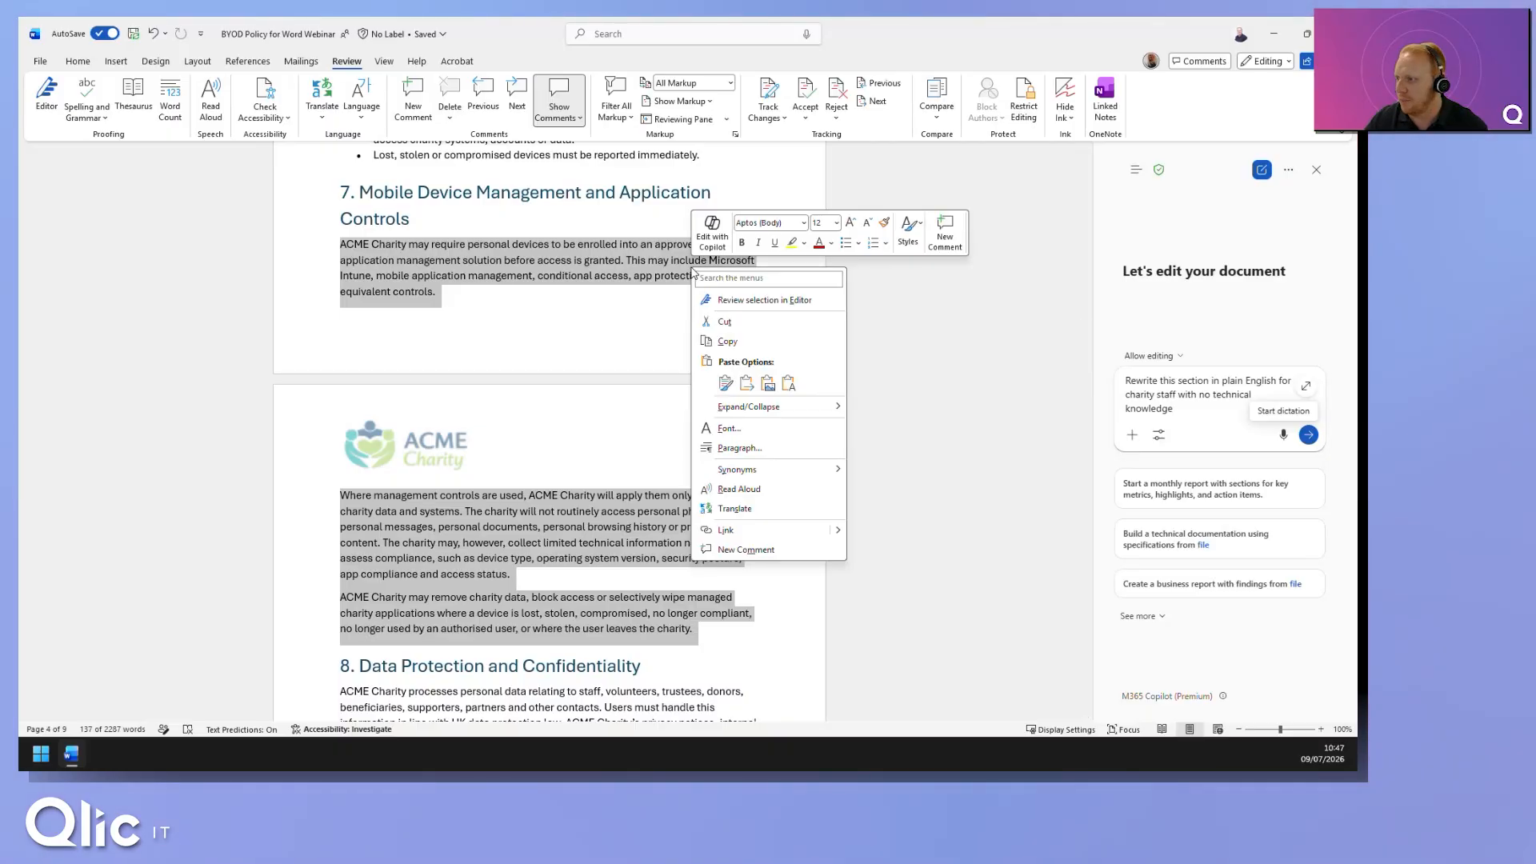
click(1309, 435)
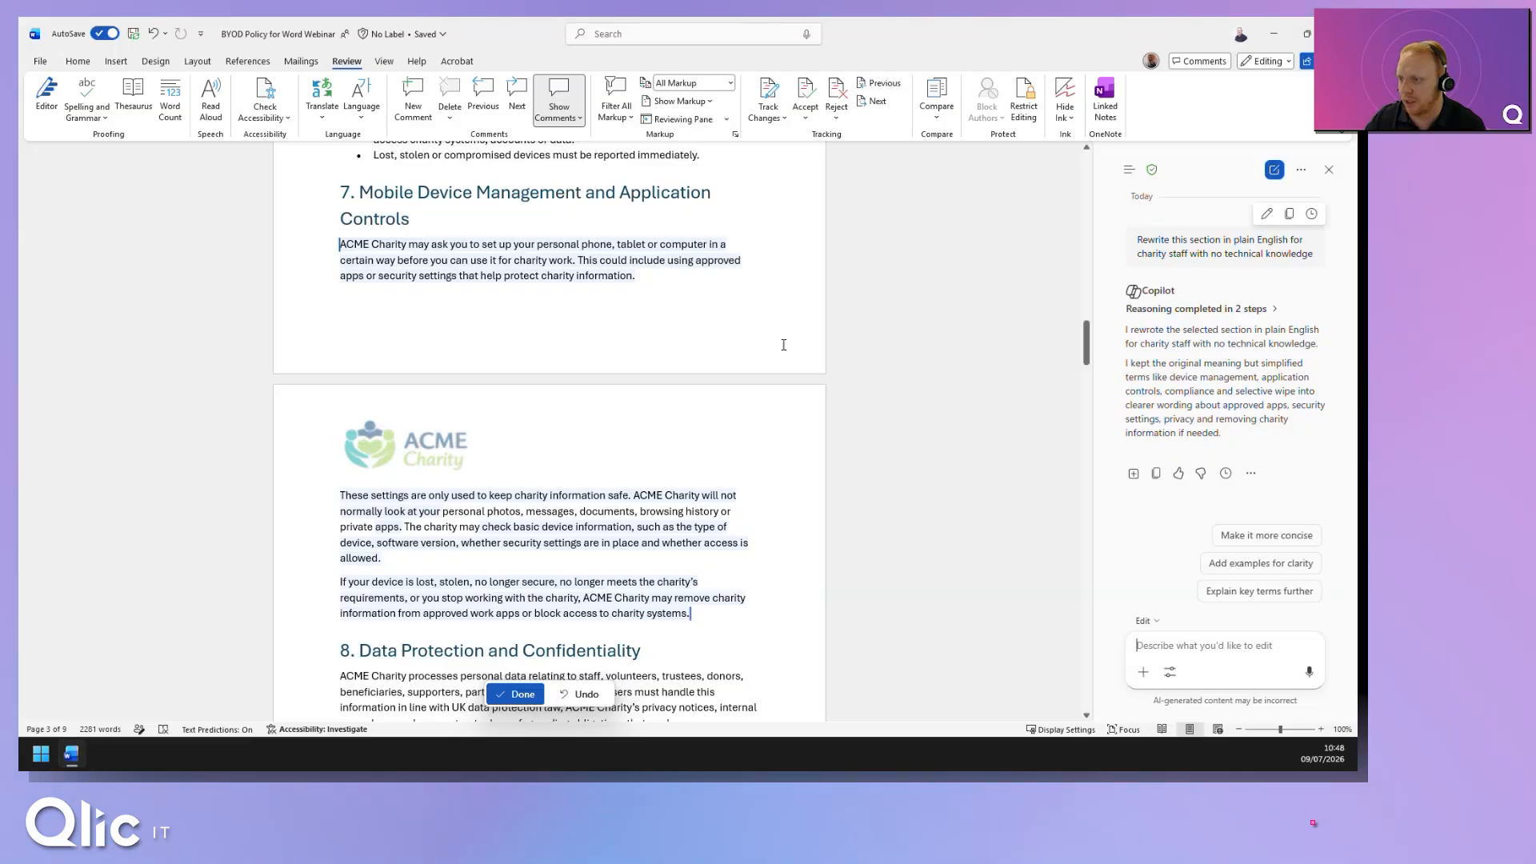
click(516, 694)
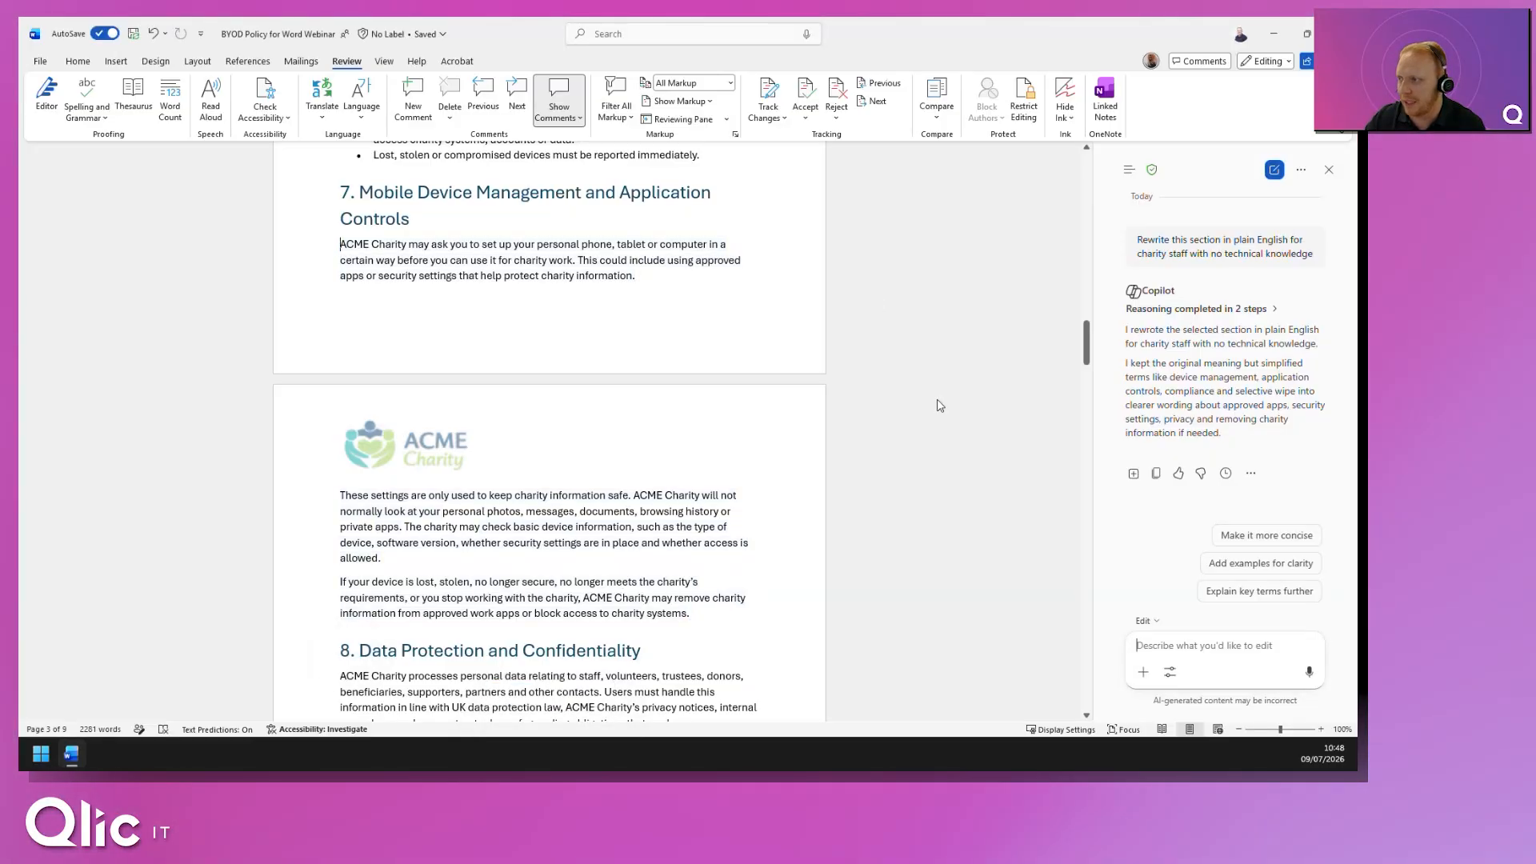
Step: In a new Copilot chat, request a BYOD checklist for managers to use during onboarding new staff, on a new page at the document's end
click(1274, 170)
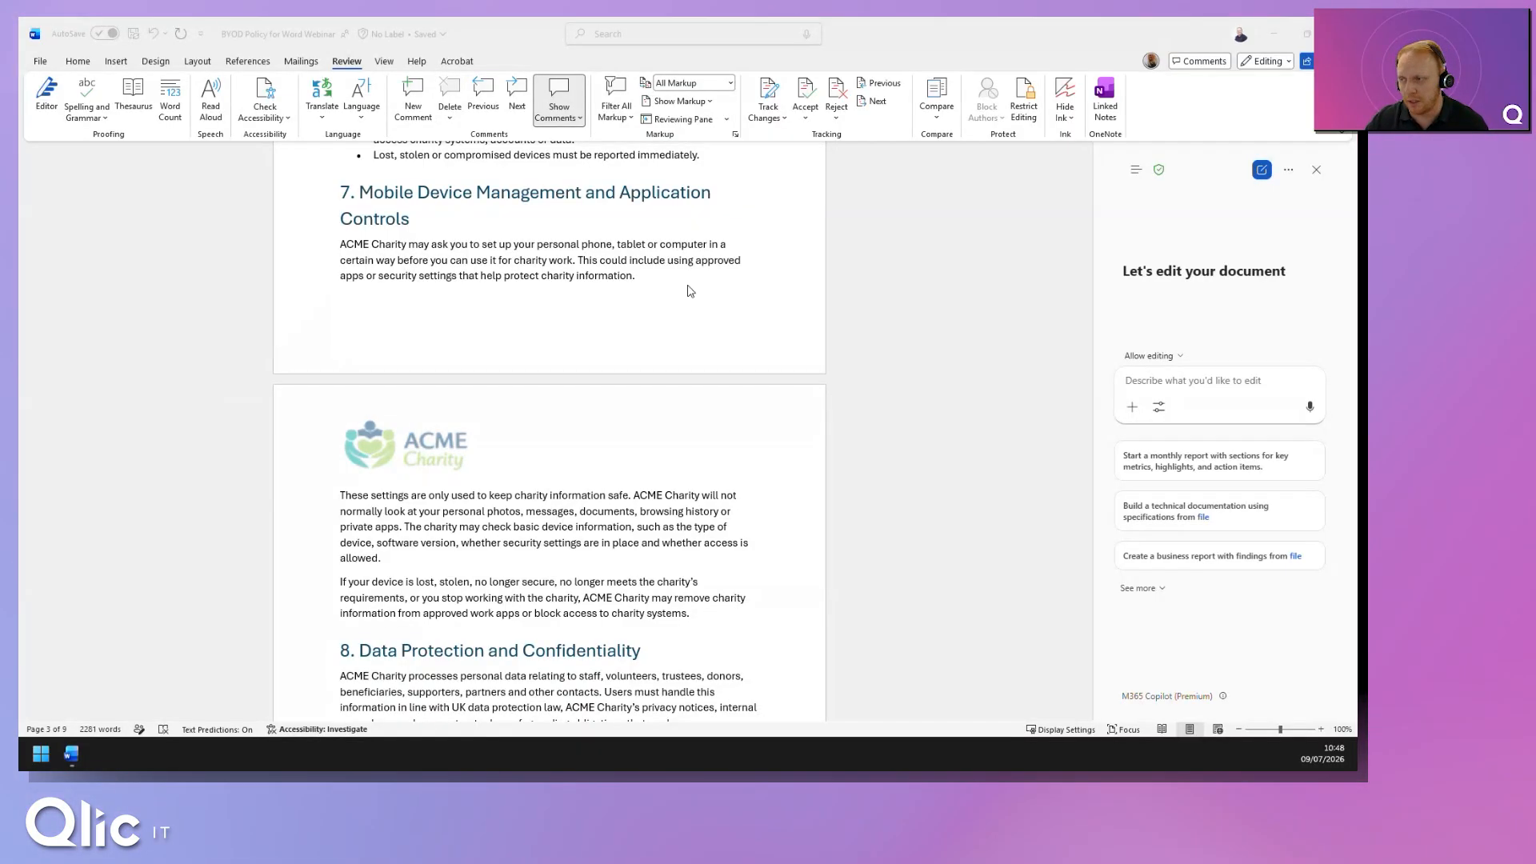
click(654, 278)
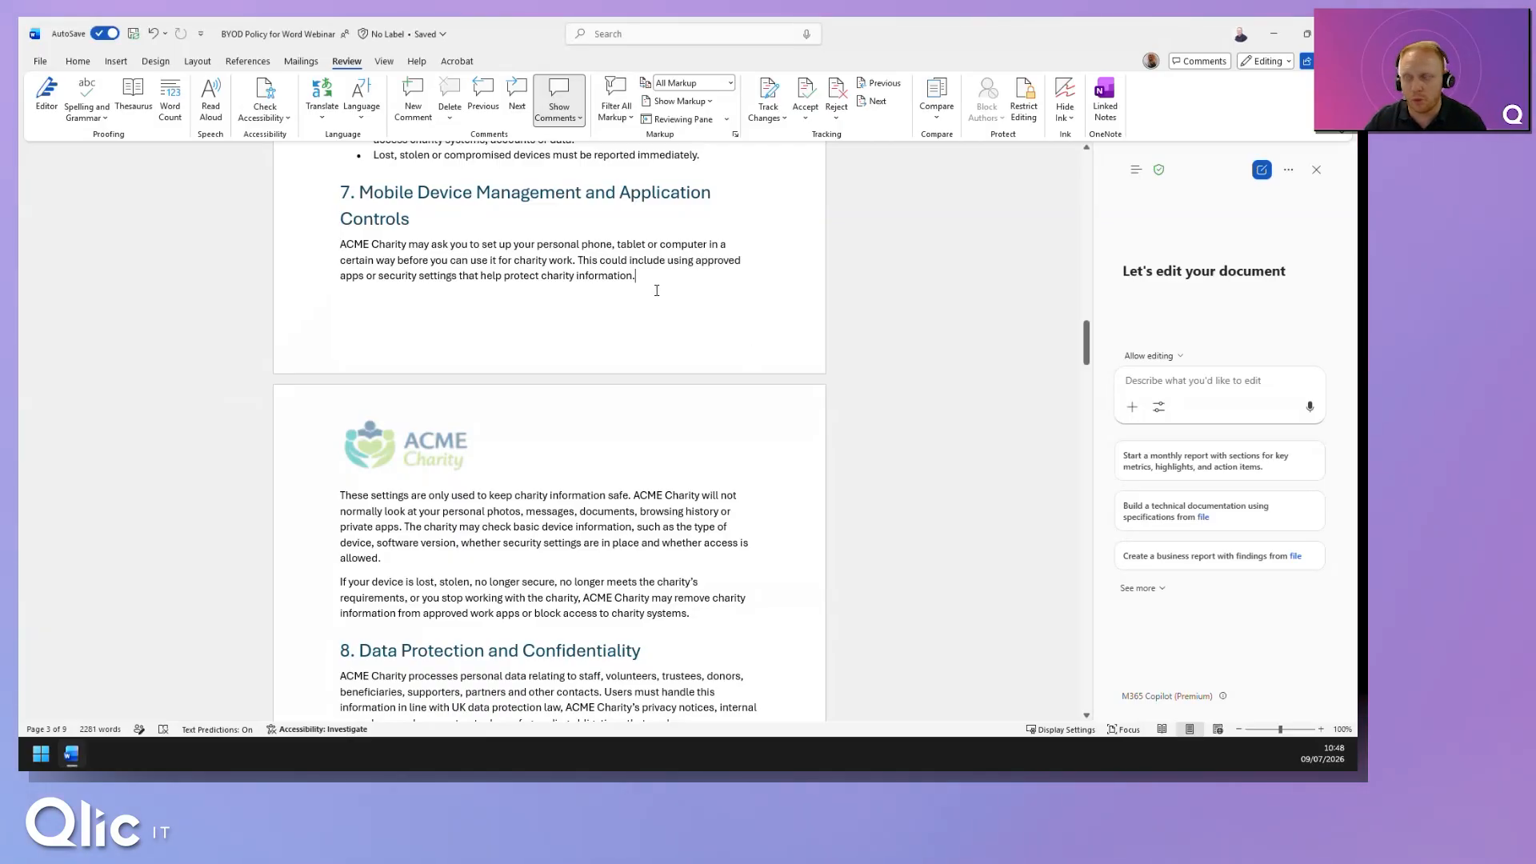
click(1184, 376)
text(On a new page at the end of the document, create a BYOD checklist for managers to use during onboarding new staff)
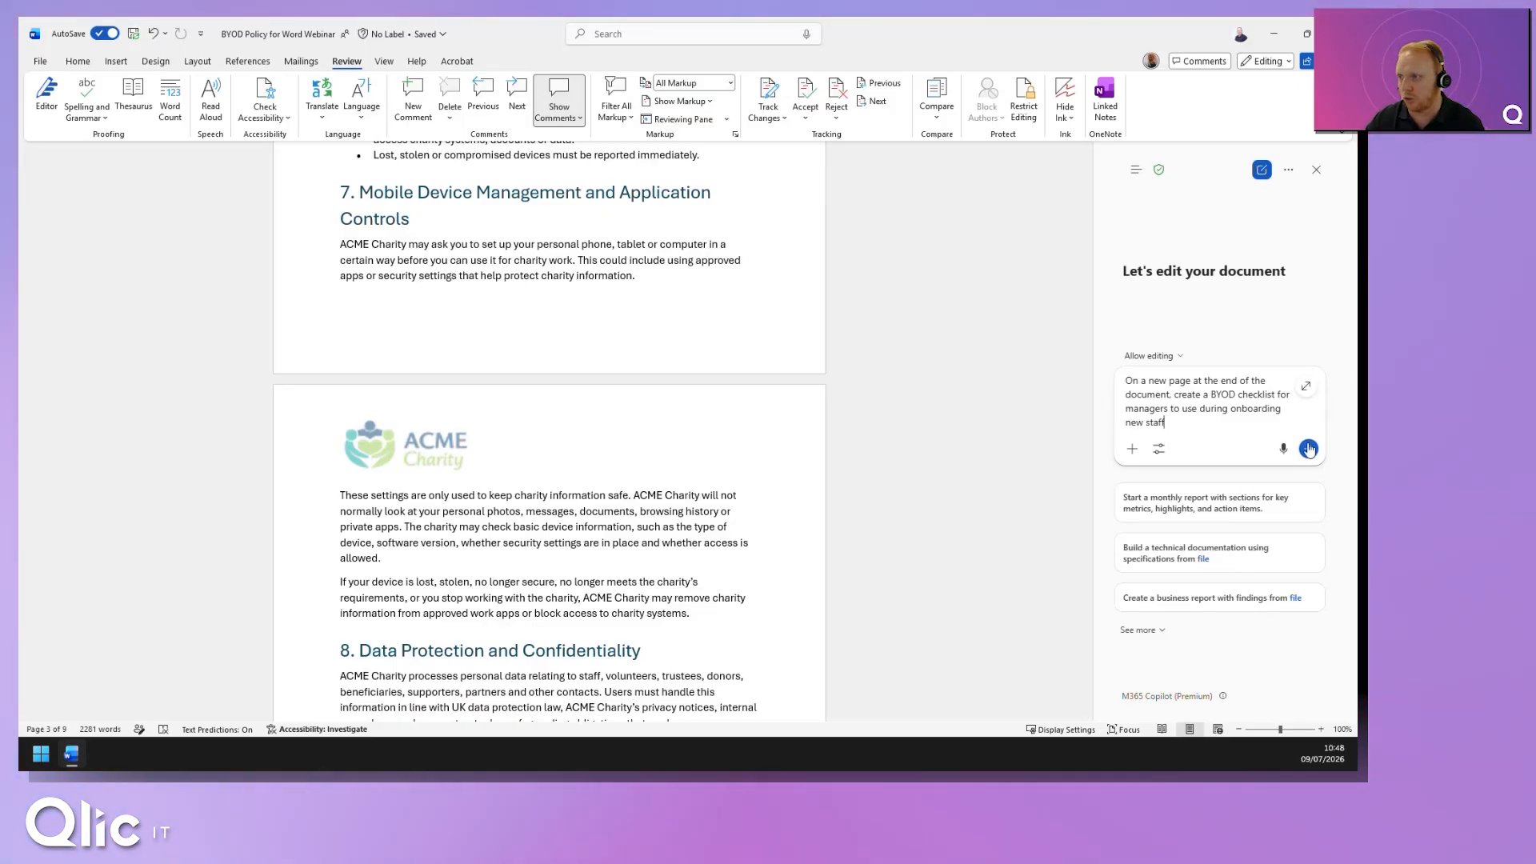
key(Return)
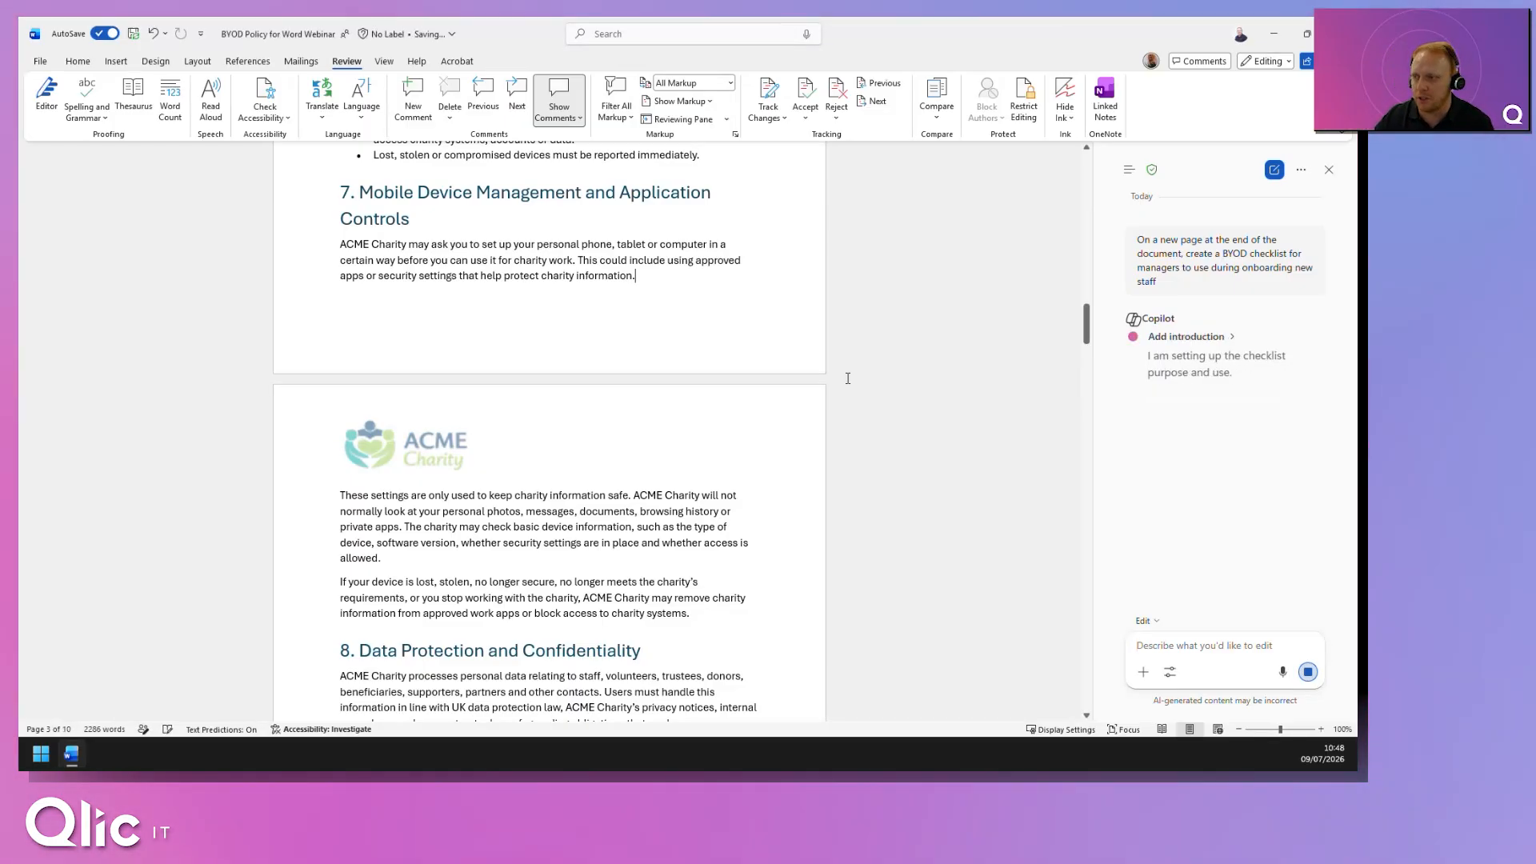
Step: Examine the new manager onboarding checklist at the end of the document, including its sign-off section
scroll(857, 334, down, 1)
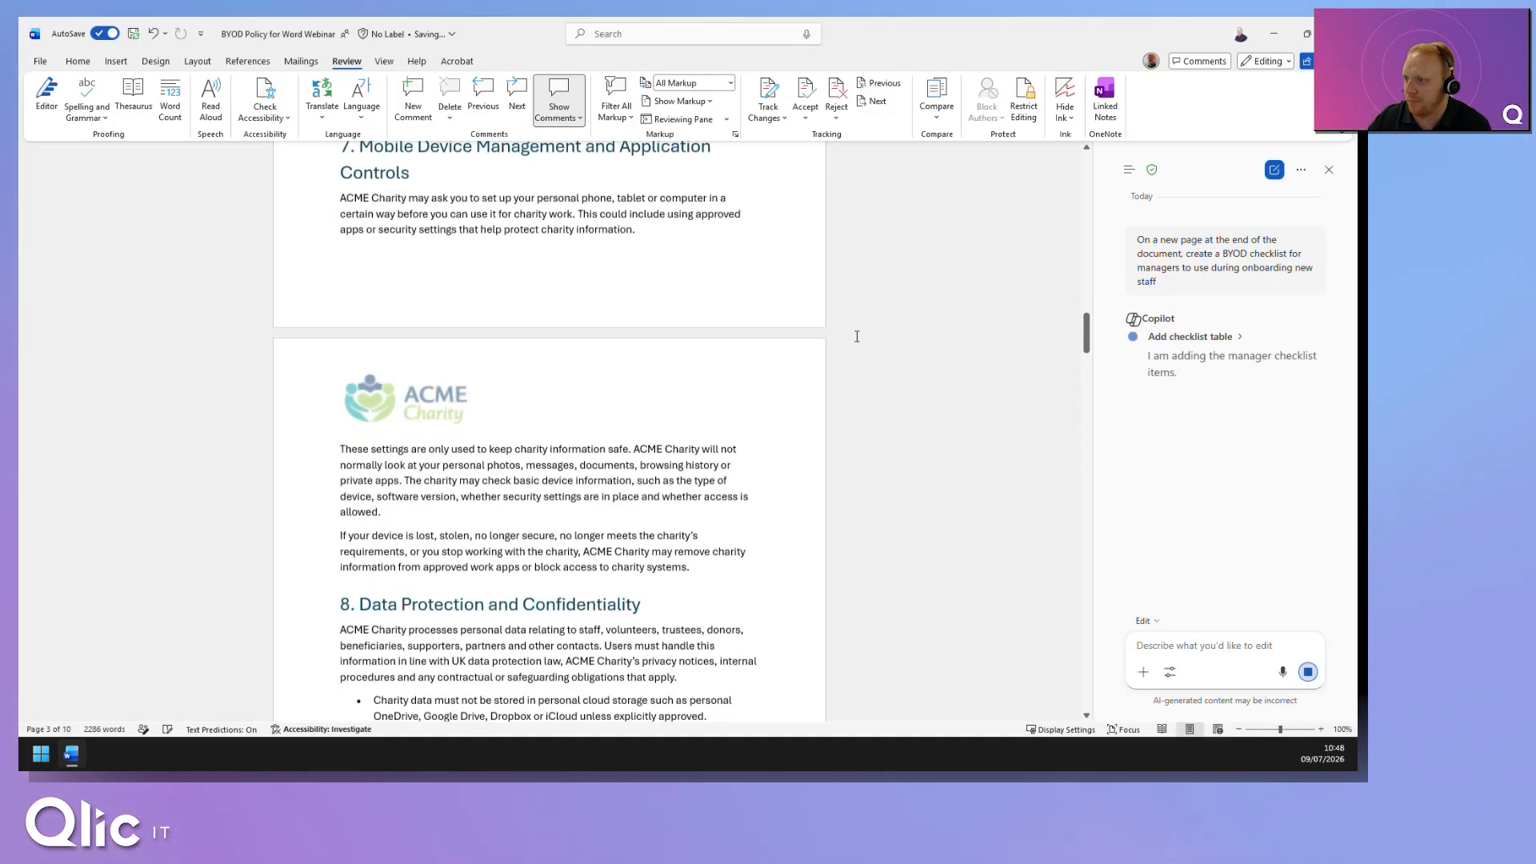
scroll(857, 336, down, 16)
scroll(844, 337, down, 20)
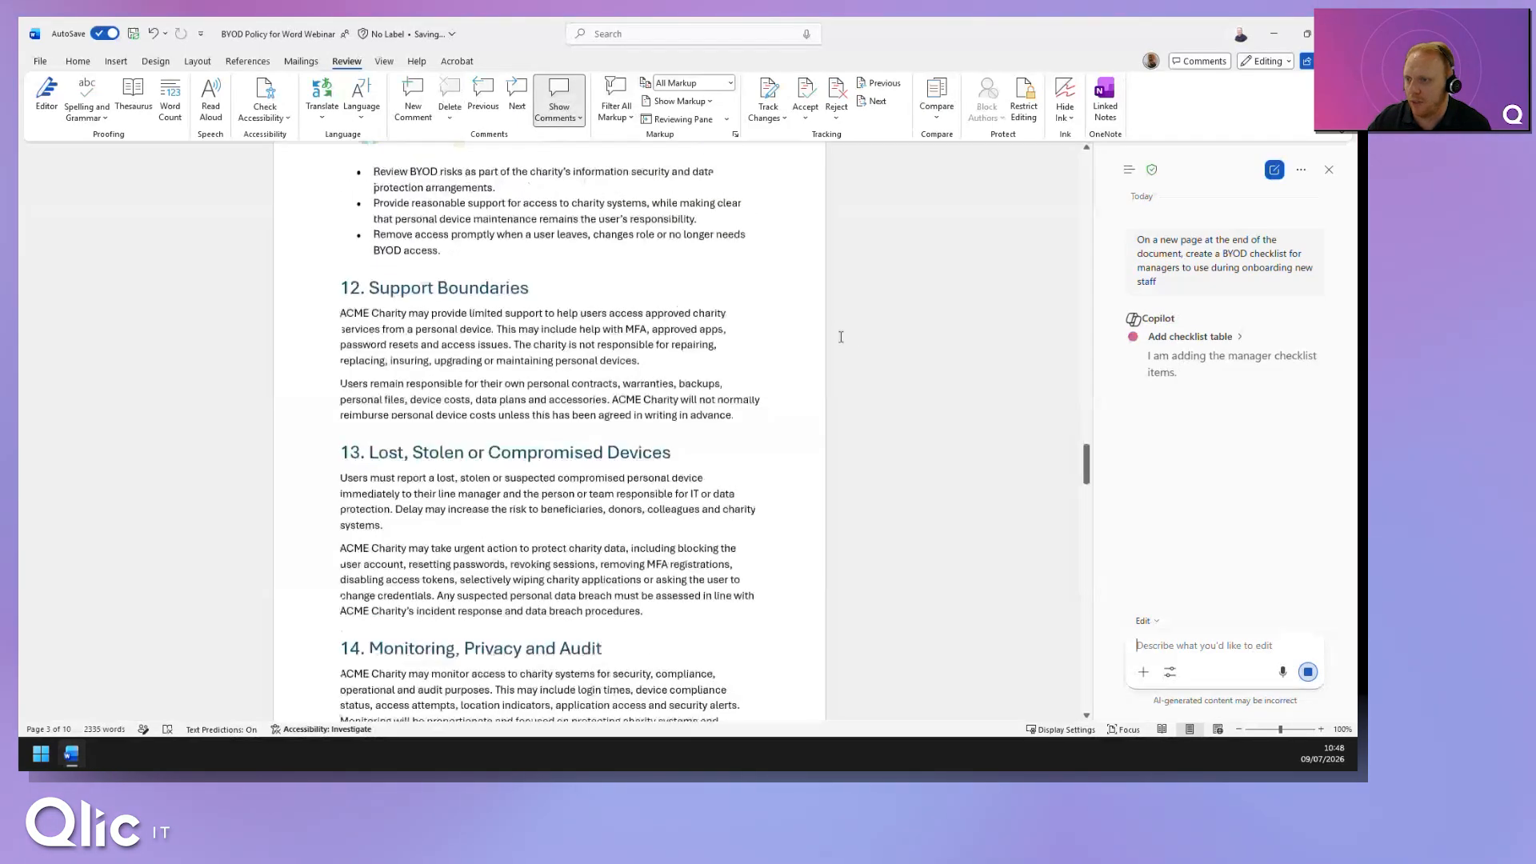
scroll(829, 341, down, 20)
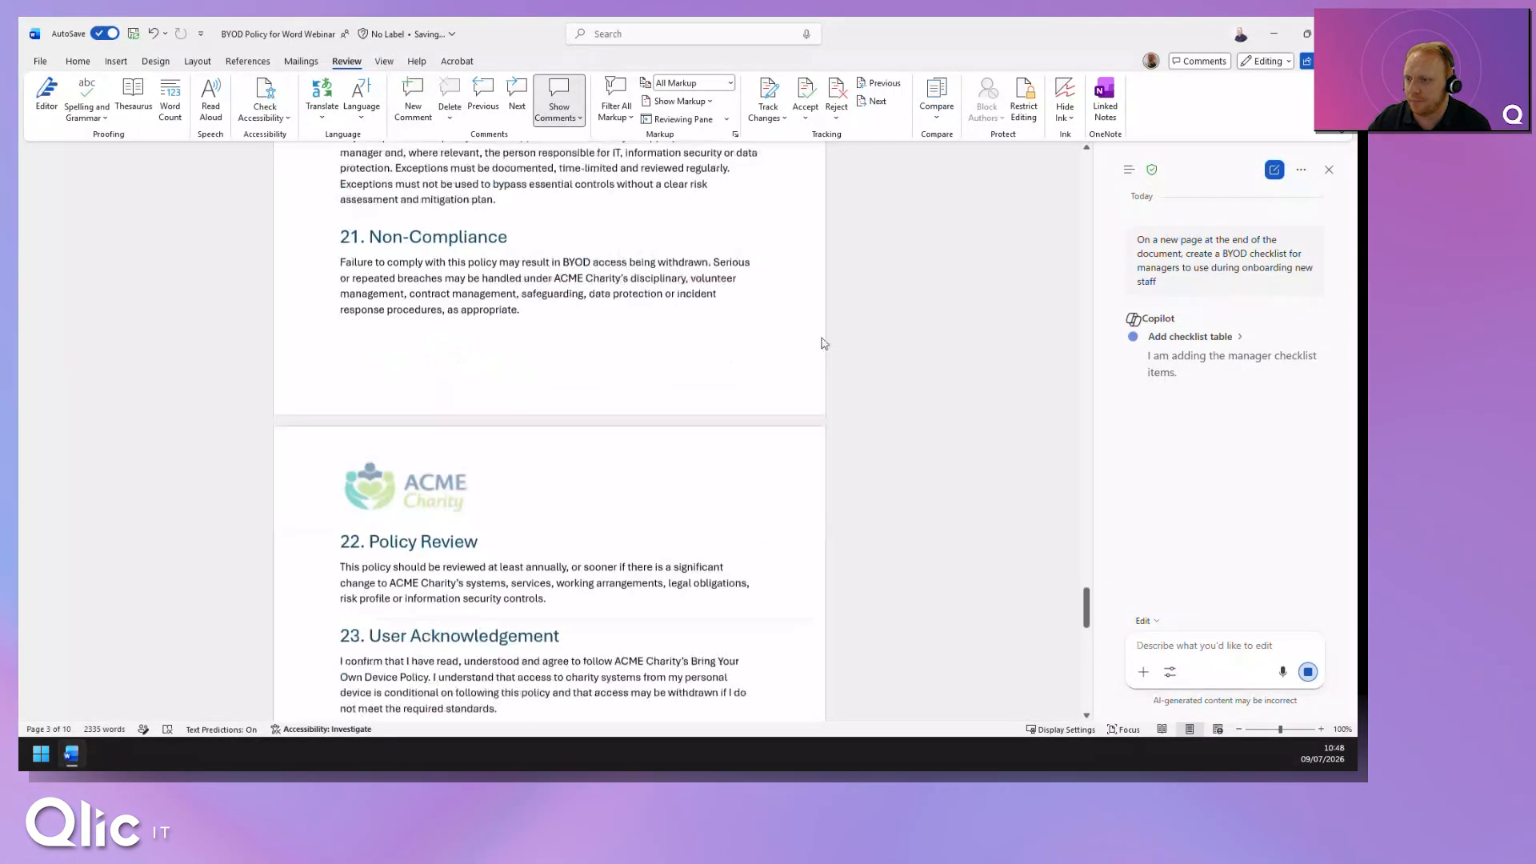
scroll(822, 340, down, 8)
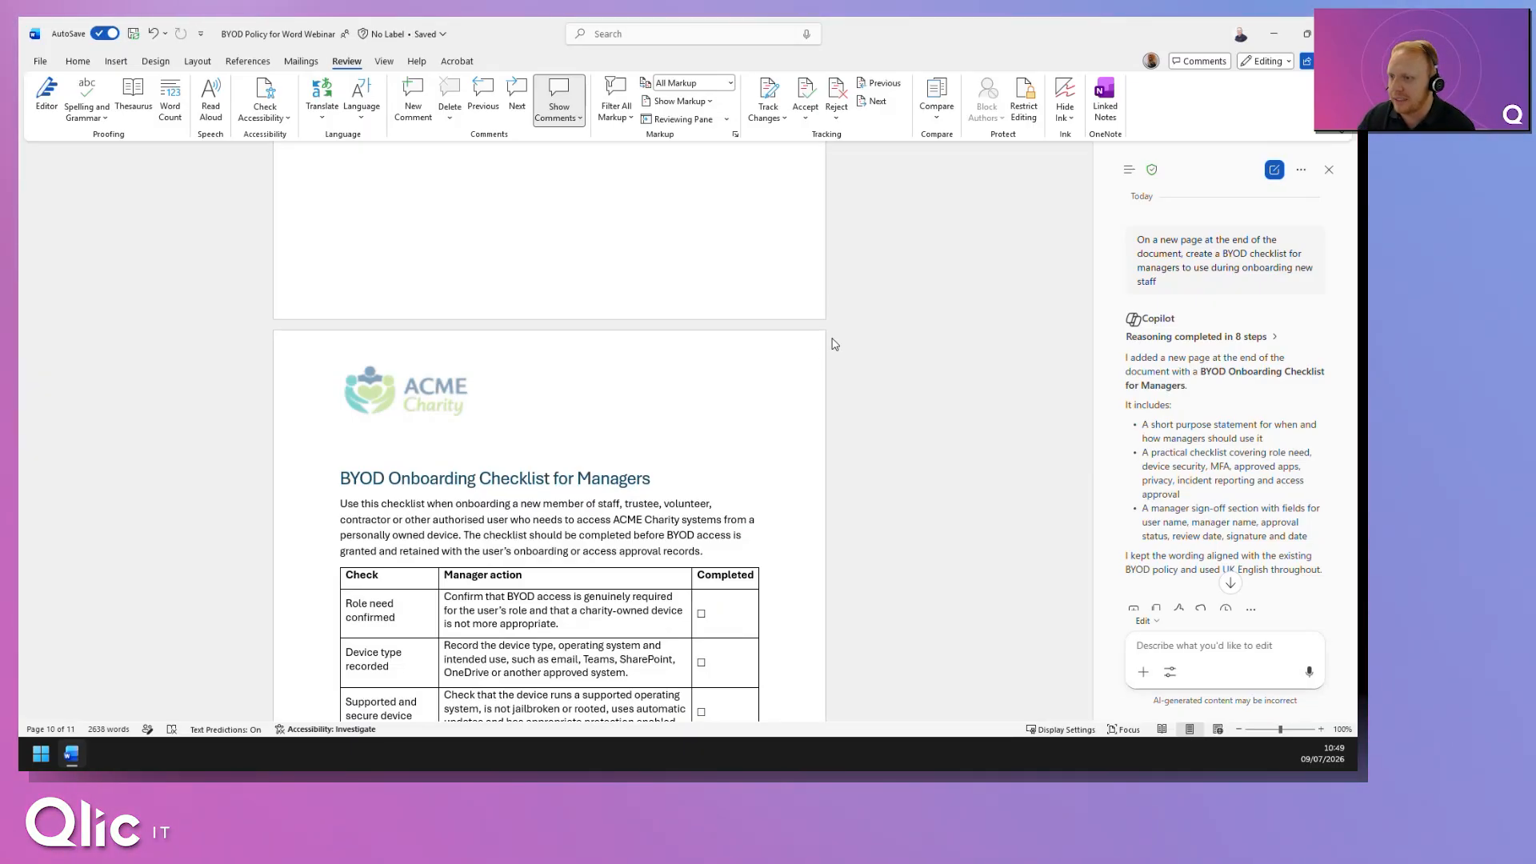
scroll(835, 332, down, 4)
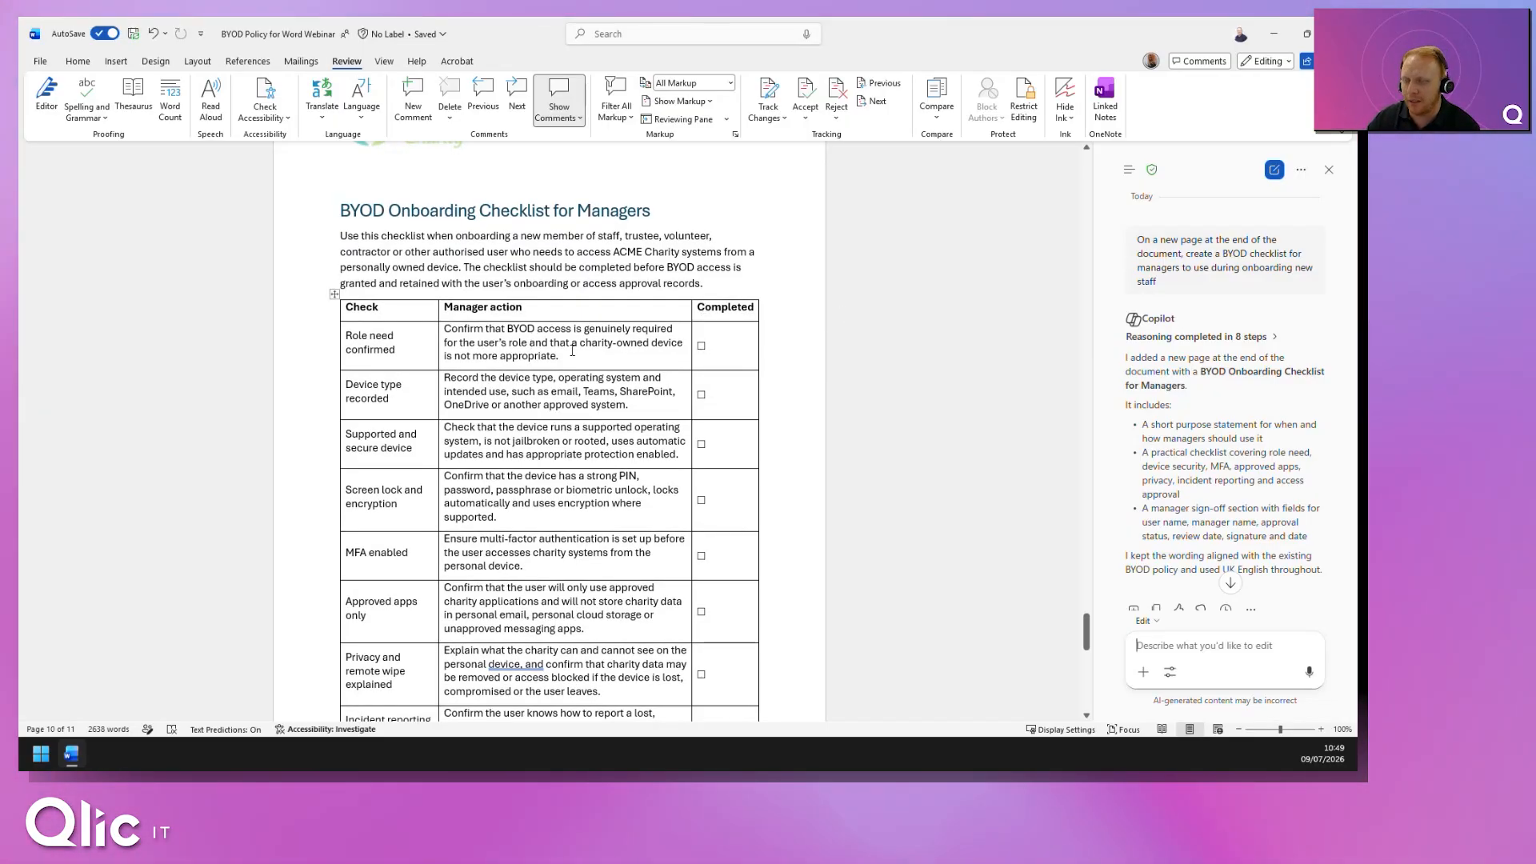
scroll(687, 496, down, 6)
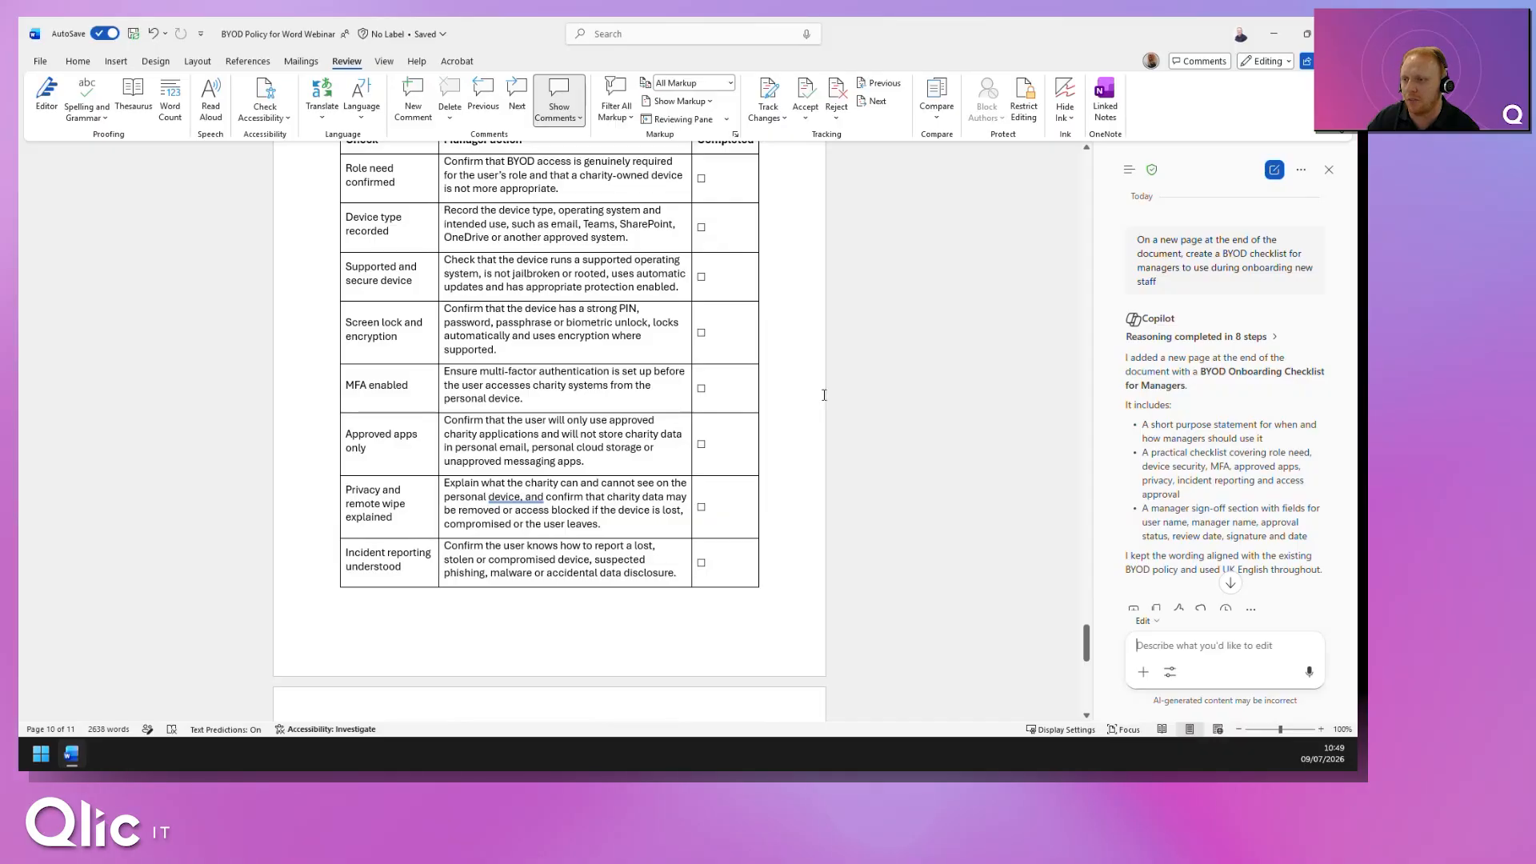
scroll(824, 394, down, 4)
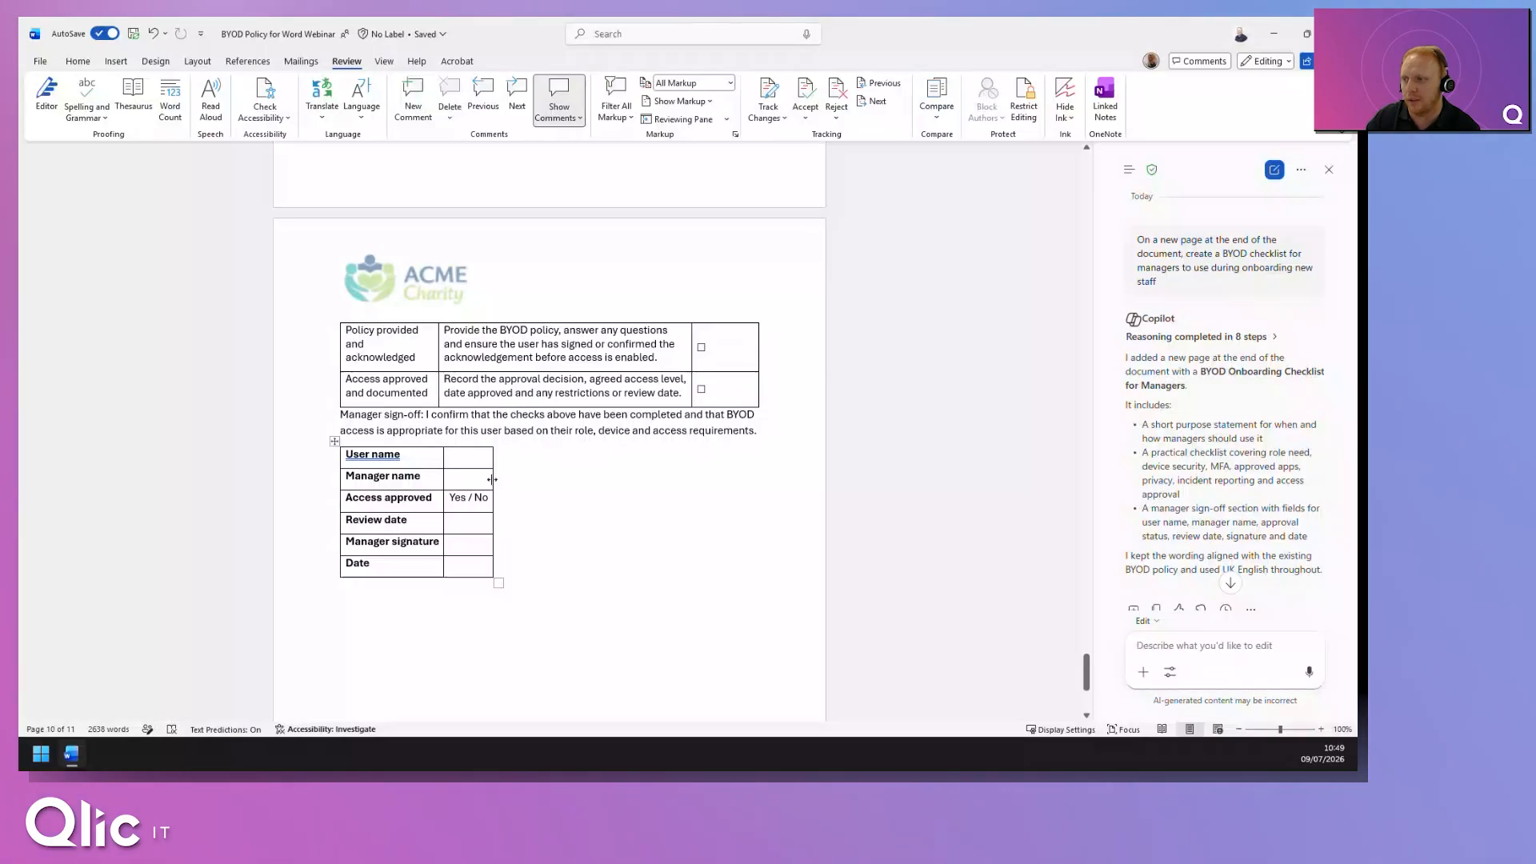
Step: Widen the second column of the manager sign-off table to about the checklist table's full width and return to the document's first page
drag(491, 479, 754, 479)
scroll(632, 424, down, 10)
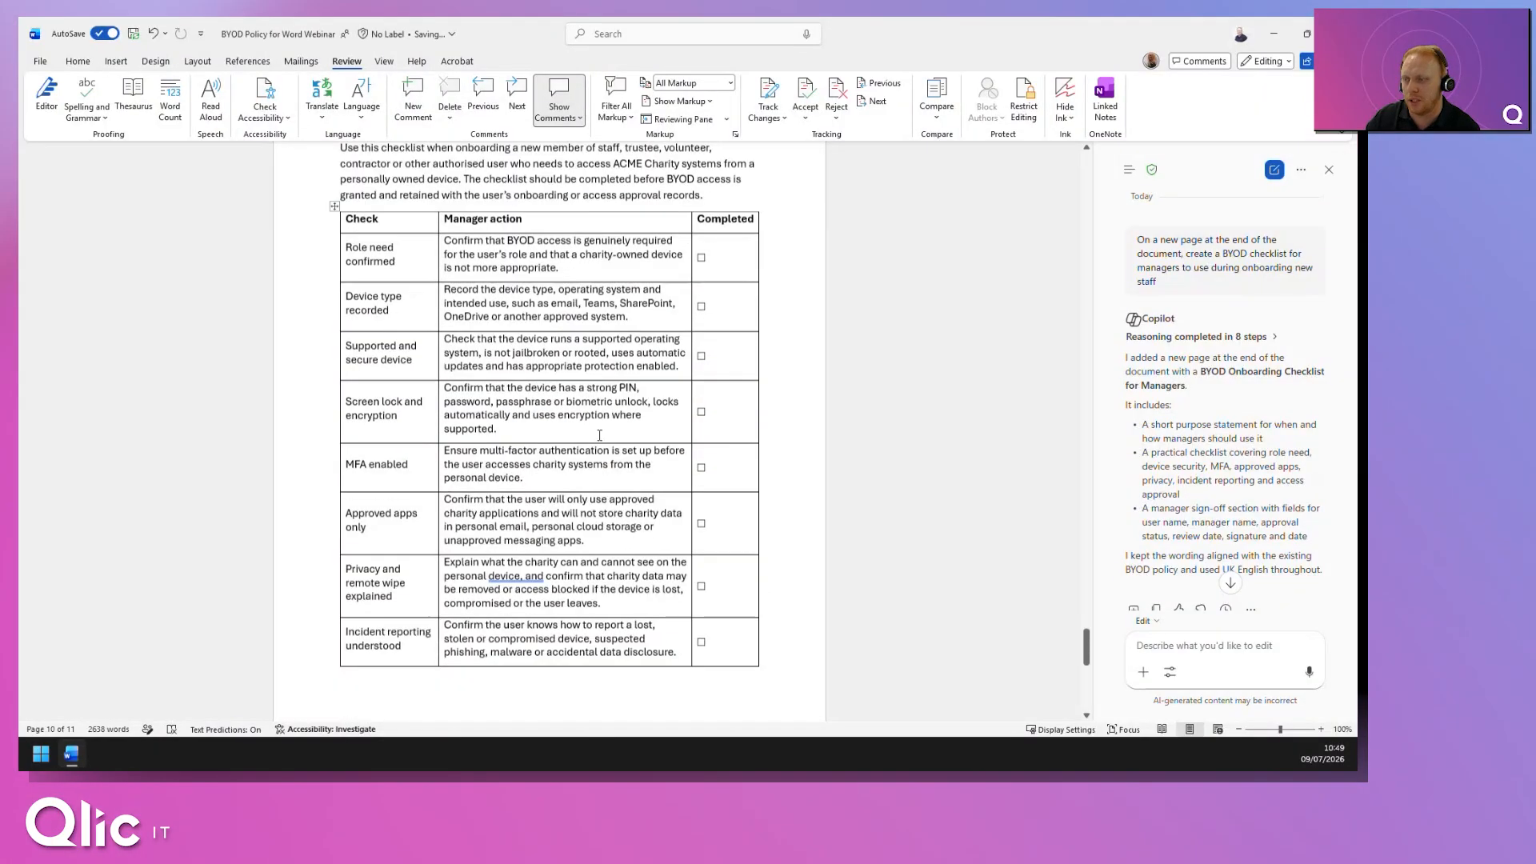
scroll(816, 344, down, 1)
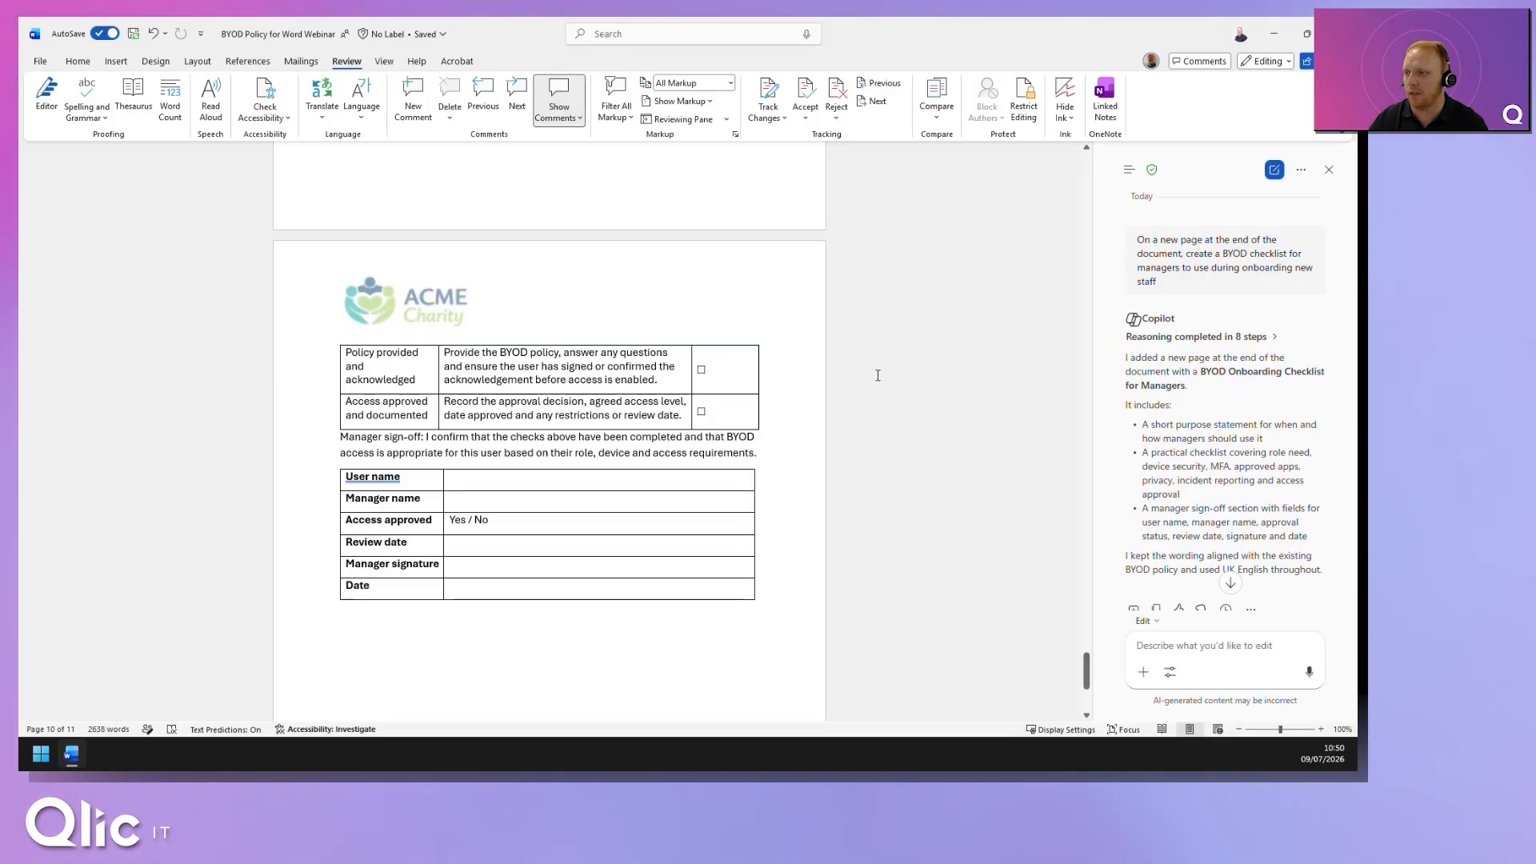
scroll(851, 360, up, 8)
drag(1086, 584, 1087, 164)
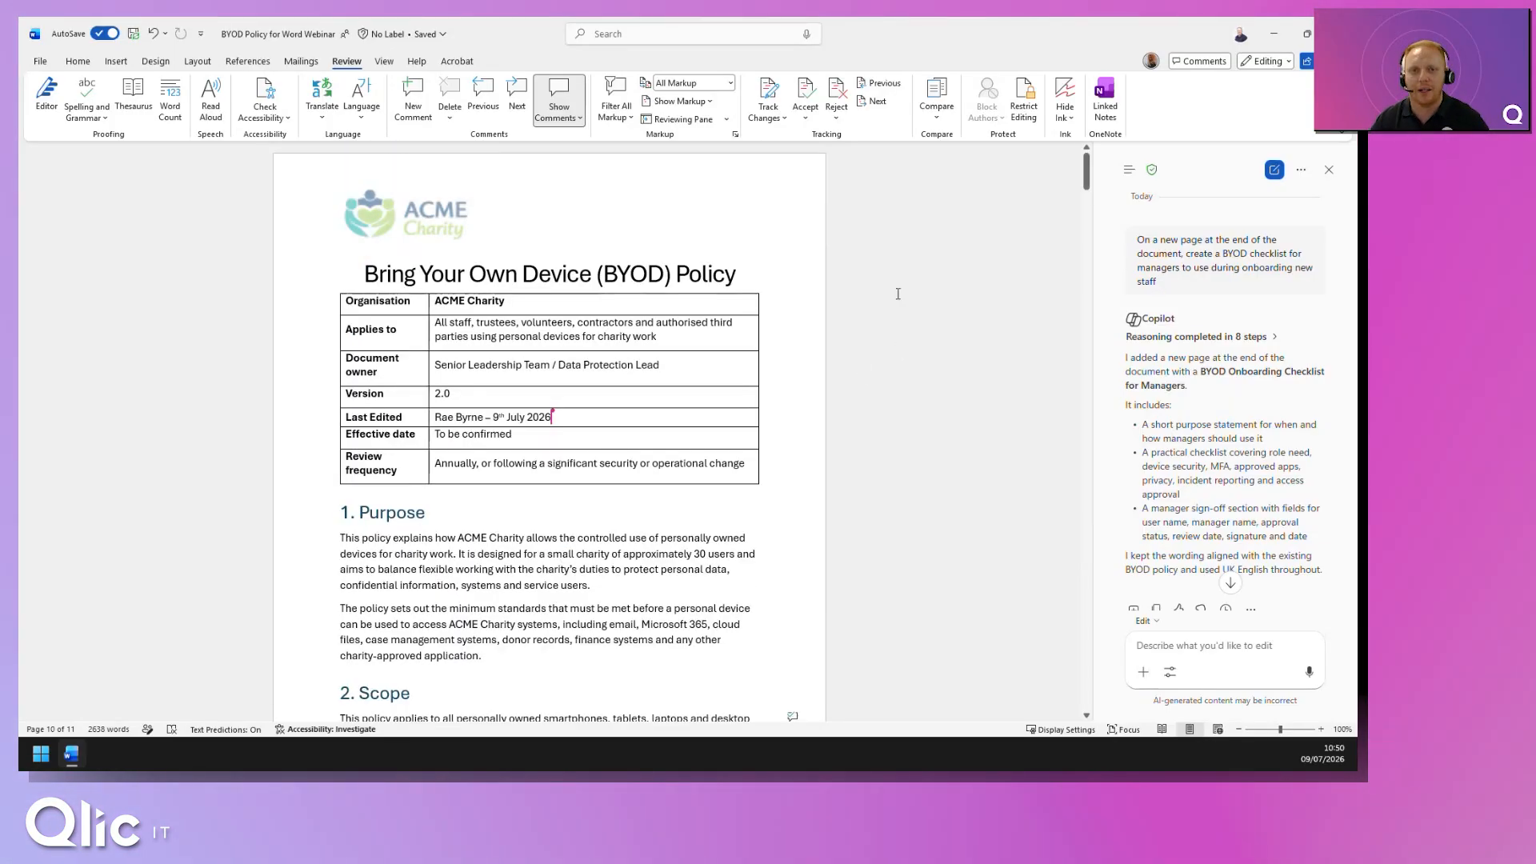